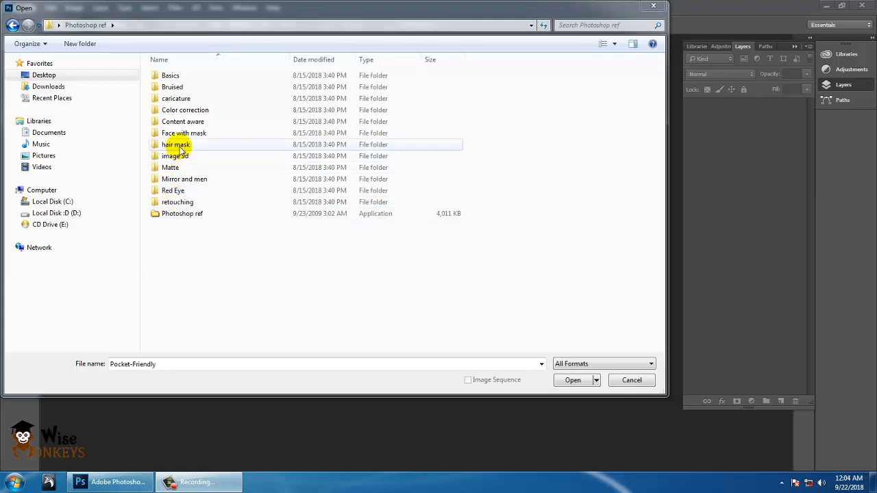
Open the big-mirror interior photo and the running man photo together from the "Mirror and men" folder.
{"action": "double_click", "coordinate": [185, 179]}
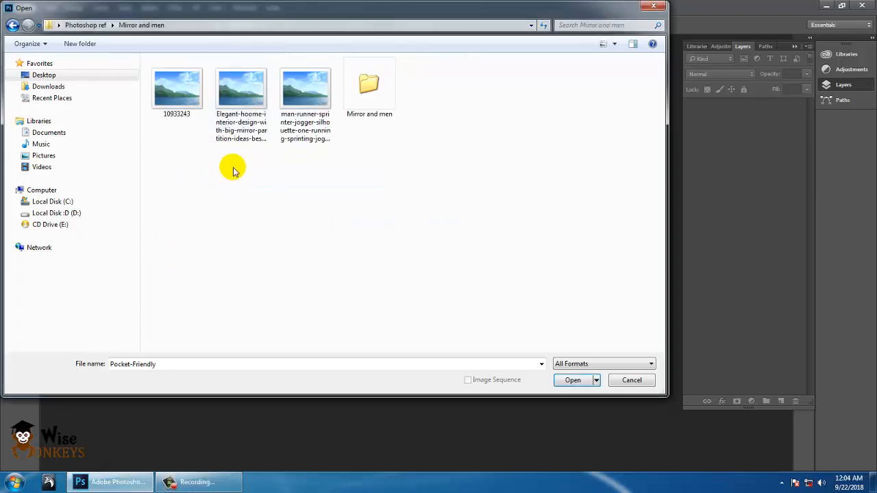
{"action": "left_click", "coordinate": [318, 103]}
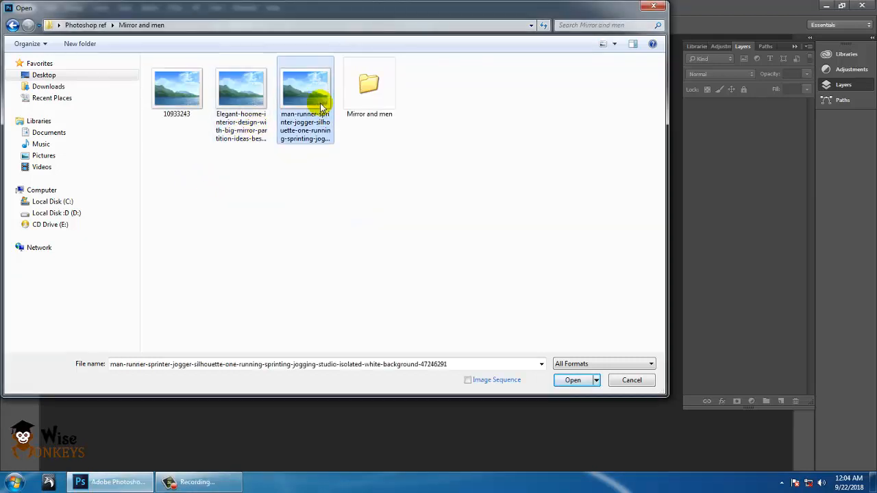
{"action": "left_click", "coordinate": [267, 81]}
{"action": "right_click", "coordinate": [267, 78]}
{"action": "left_click", "coordinate": [274, 86]}
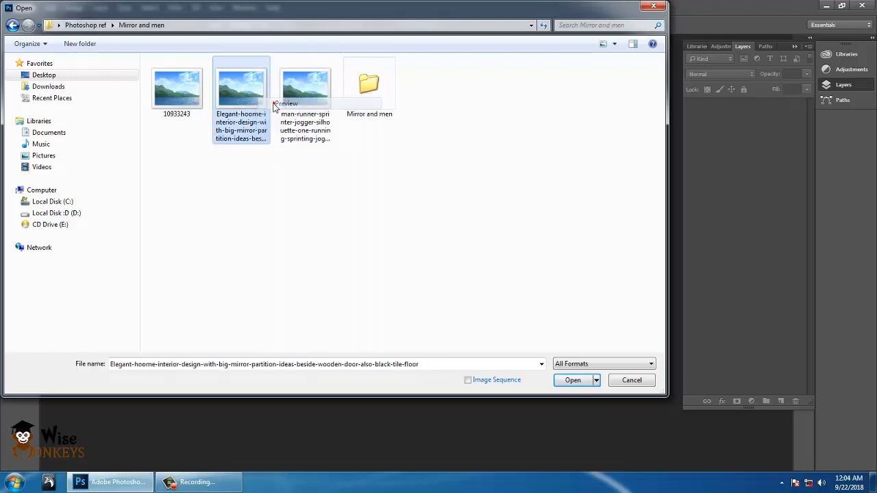
{"action": "left_click", "coordinate": [862, 5]}
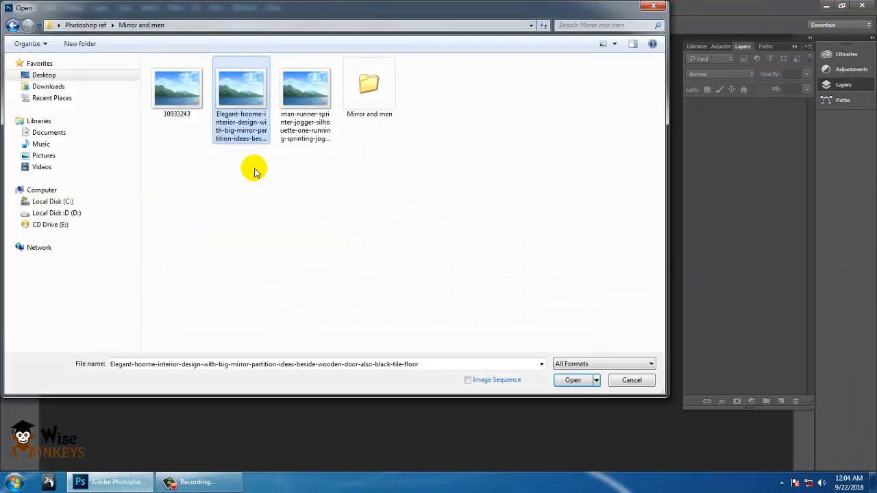
{"action": "left_click_drag", "start_coordinate": [230, 167], "coordinate": [342, 88]}
{"action": "left_click_drag", "start_coordinate": [236, 174], "coordinate": [300, 96]}
{"action": "left_click", "coordinate": [573, 381]}
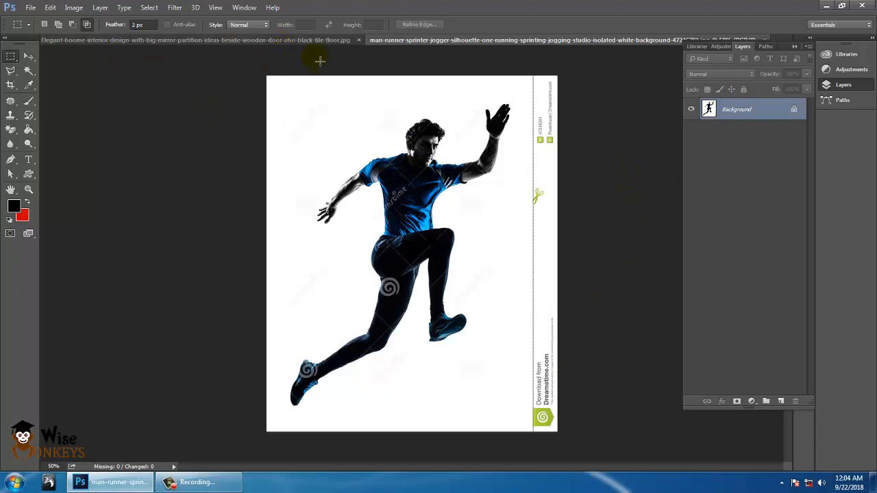
Convert the running man image's locked background into an editable layer named Layer 0.
{"action": "left_click", "coordinate": [196, 40]}
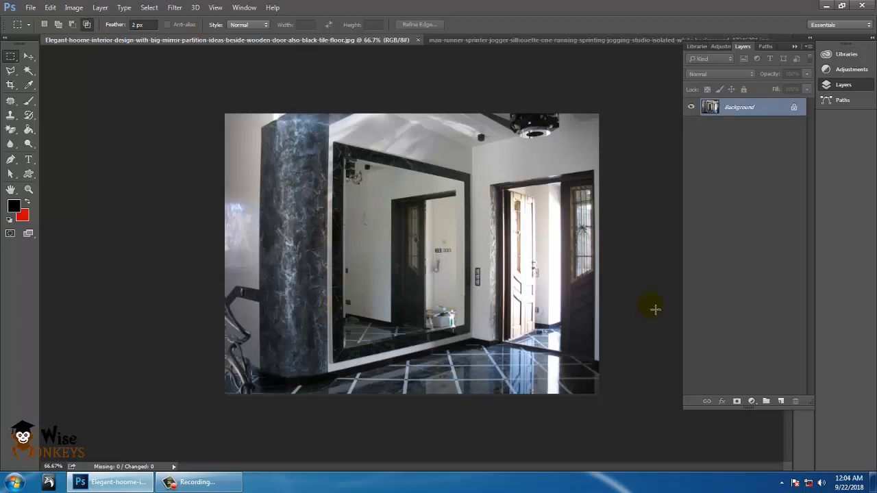
{"action": "left_click", "coordinate": [498, 39]}
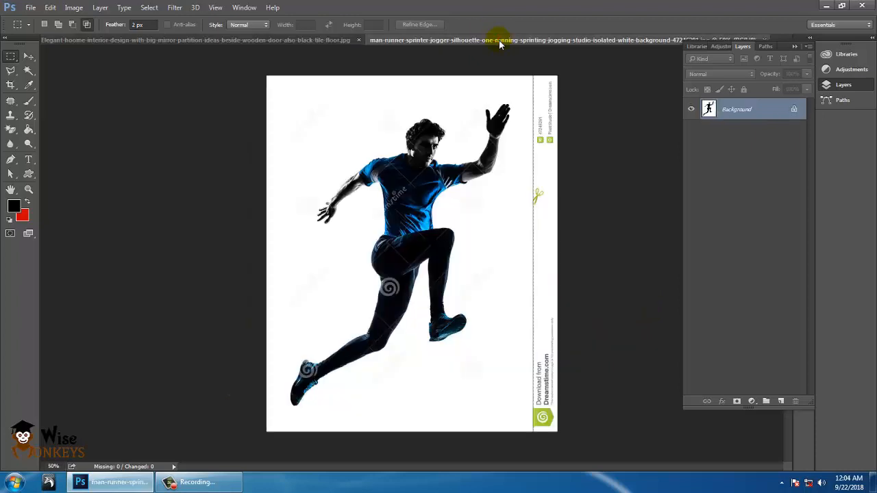
{"action": "double_click", "coordinate": [754, 111]}
{"action": "left_click", "coordinate": [537, 150]}
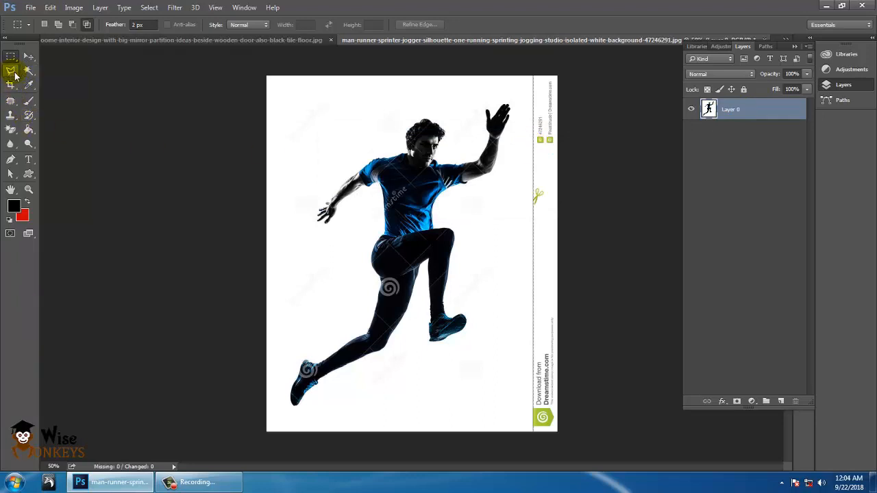
Erase the white background around the running man with the Magic Eraser at tolerance 50.
{"action": "right_click", "coordinate": [10, 128]}
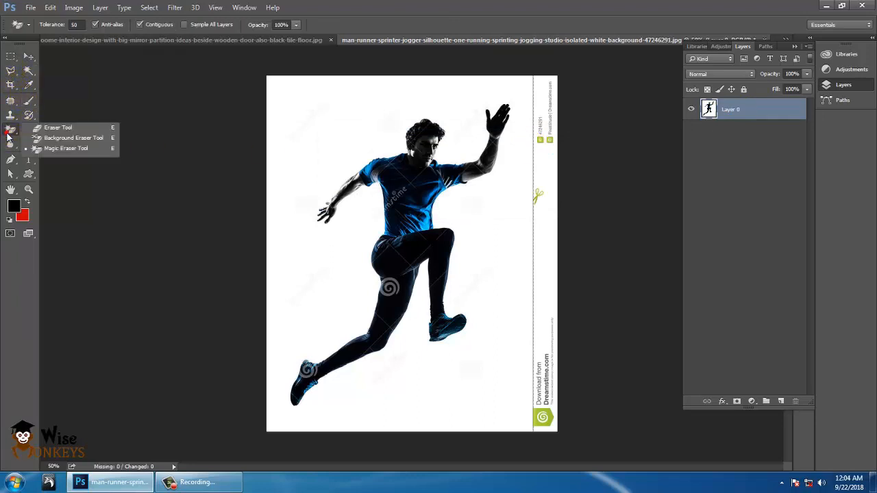
{"action": "left_click", "coordinate": [54, 151]}
{"action": "left_click", "coordinate": [453, 411]}
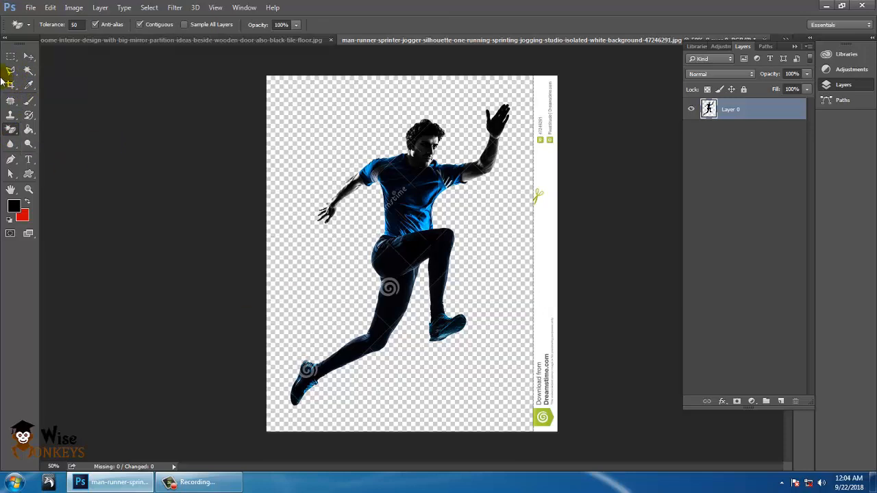
Delete the vertical watermark strip beside the running man using a rectangular selection, and clear the selection.
{"action": "left_click", "coordinate": [11, 56]}
{"action": "left_click_drag", "start_coordinate": [522, 84], "coordinate": [712, 485]}
{"action": "key", "text": "Delete"}
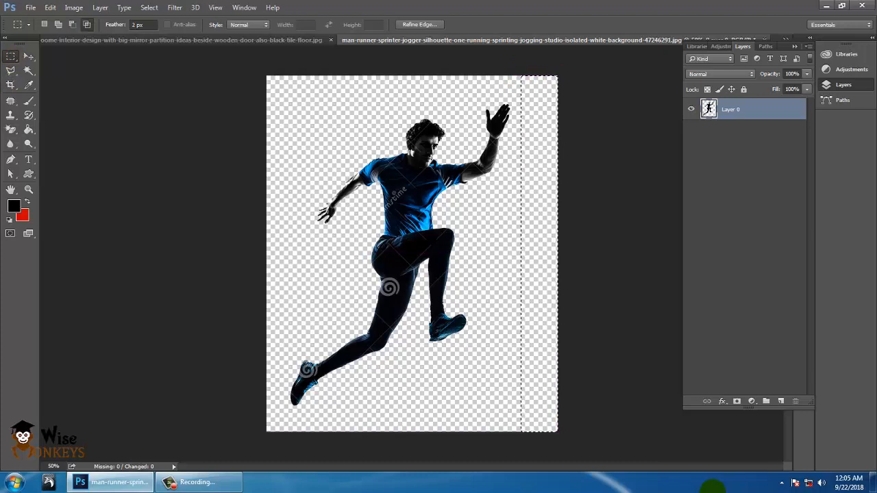
{"action": "key", "text": "ctrl+d"}
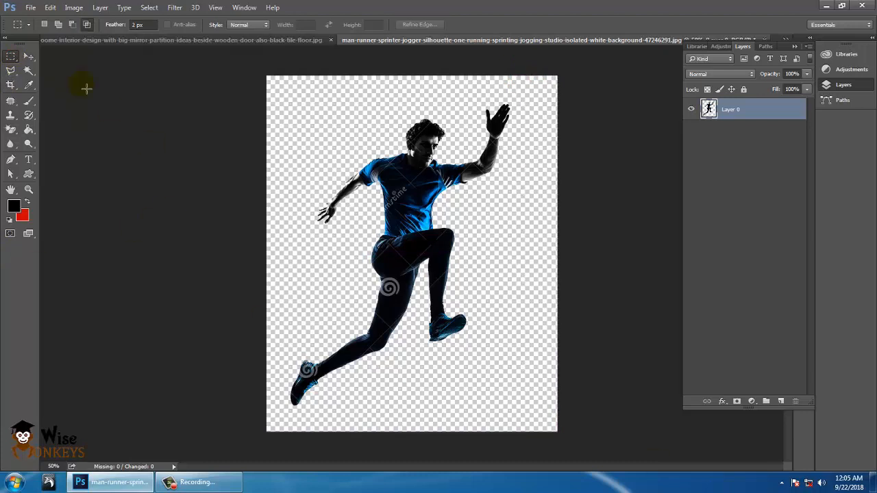
Move the cut-out runner into the mirror interior document as a new layer.
{"action": "left_click", "coordinate": [29, 58]}
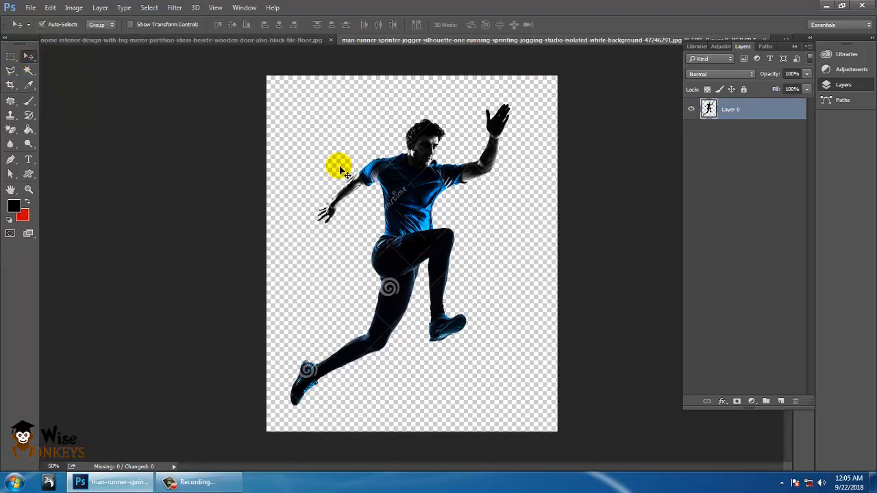
{"action": "left_click_drag", "start_coordinate": [406, 235], "coordinate": [411, 278]}
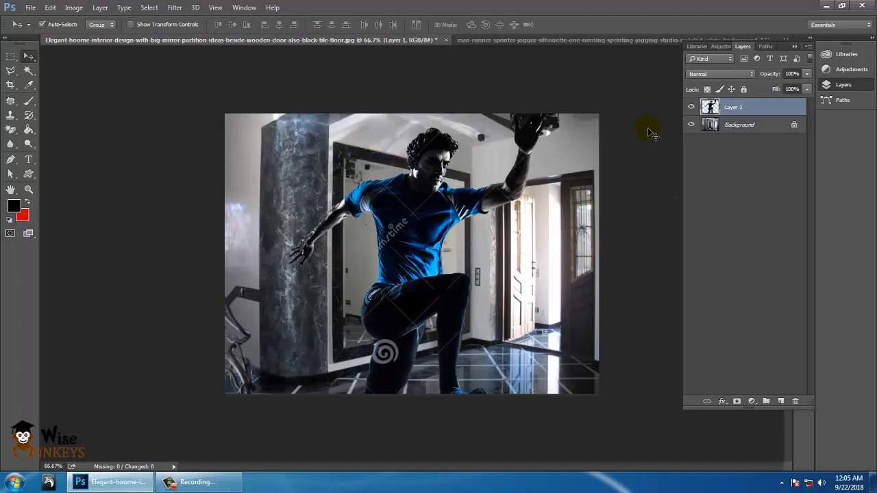
Hide the runner's layer and convert the interior photo's locked background into Layer 0.
{"action": "left_click", "coordinate": [691, 107]}
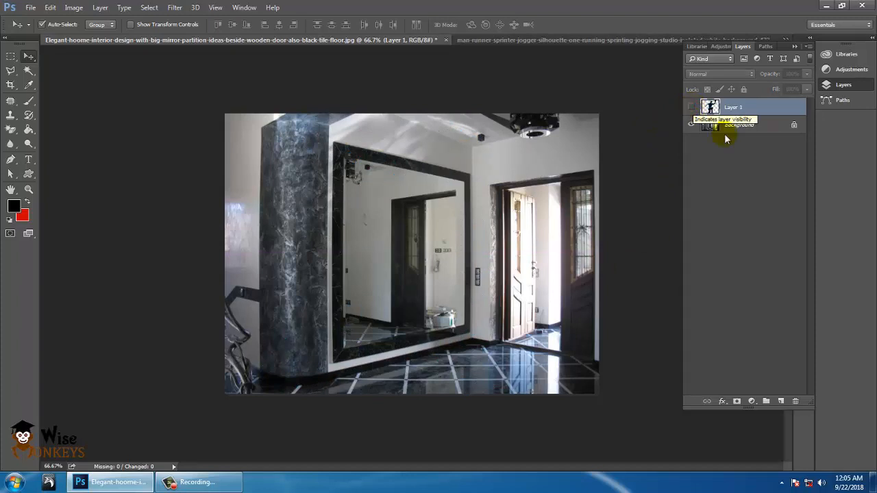
{"action": "double_click", "coordinate": [743, 125]}
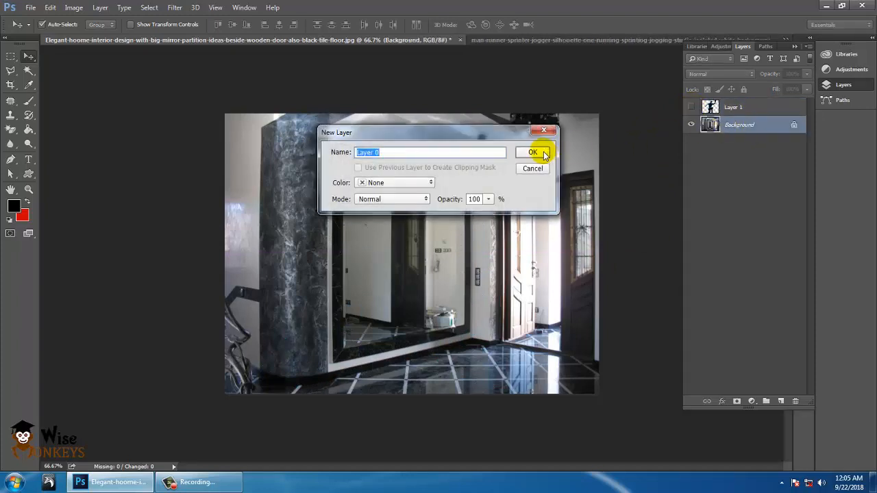
{"action": "left_click", "coordinate": [534, 153]}
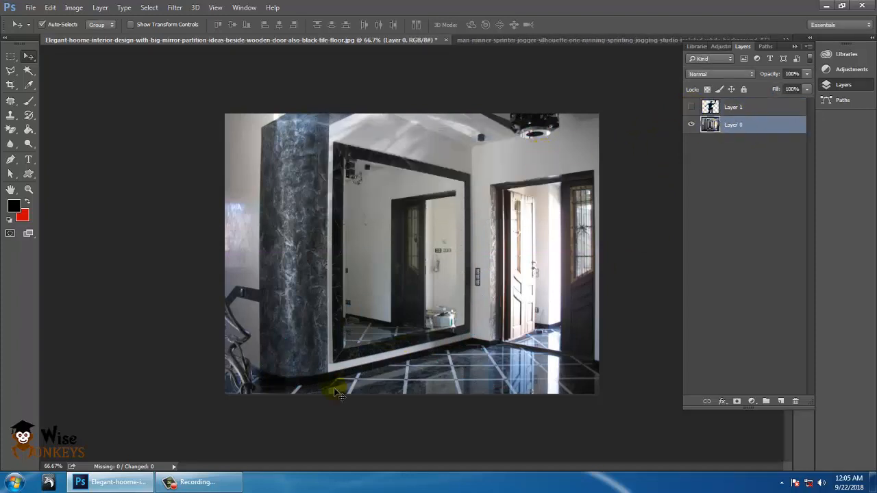
Outline the mirror glass inside its frame with the Polygonal Lasso and cut it onto its own layer.
{"action": "left_click", "coordinate": [11, 70]}
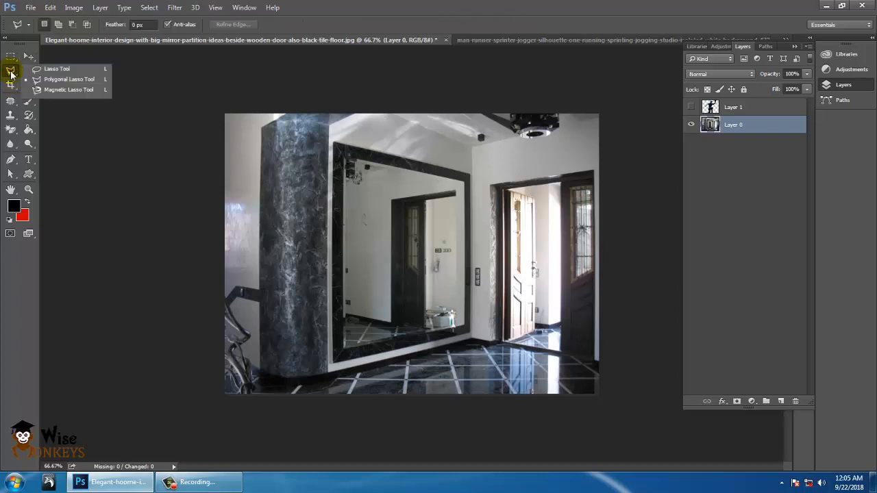
{"action": "left_click", "coordinate": [48, 80]}
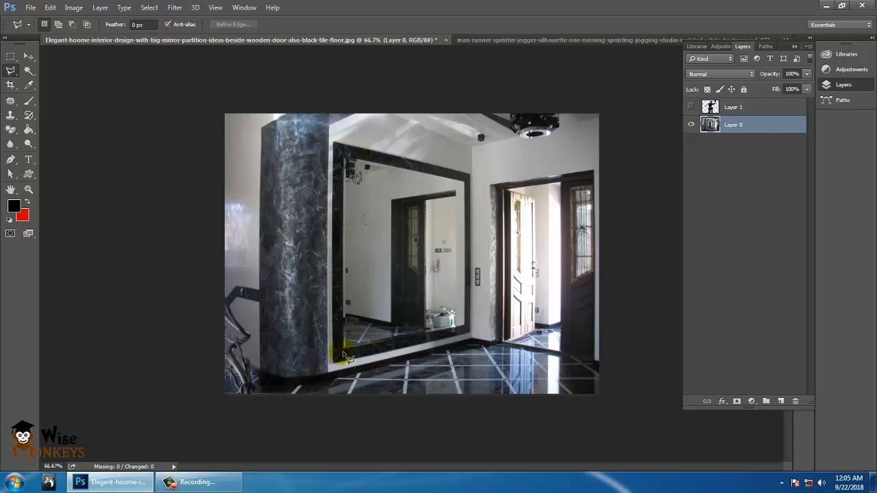
{"action": "left_click", "coordinate": [337, 152]}
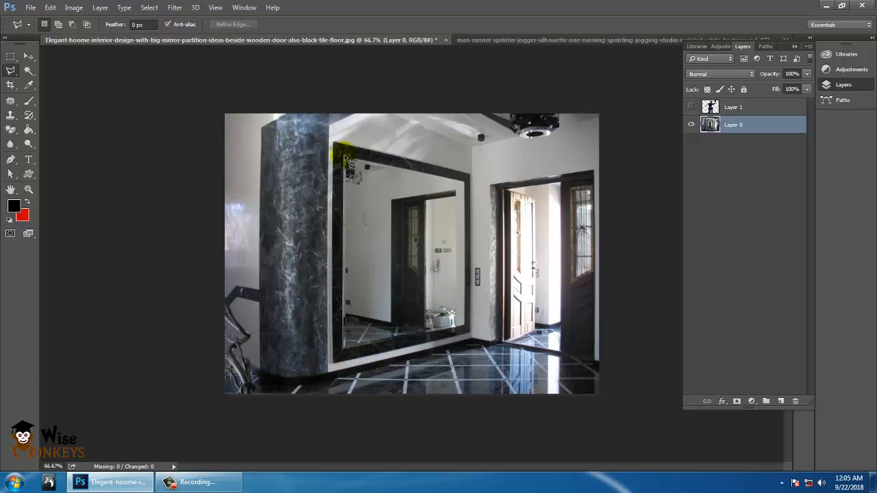
{"action": "left_click", "coordinate": [469, 183]}
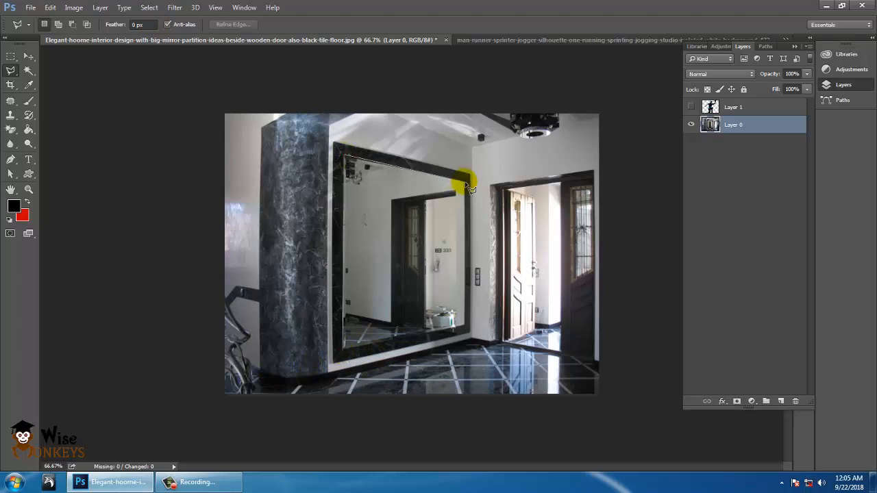
{"action": "left_click", "coordinate": [466, 325]}
{"action": "double_click", "coordinate": [343, 349]}
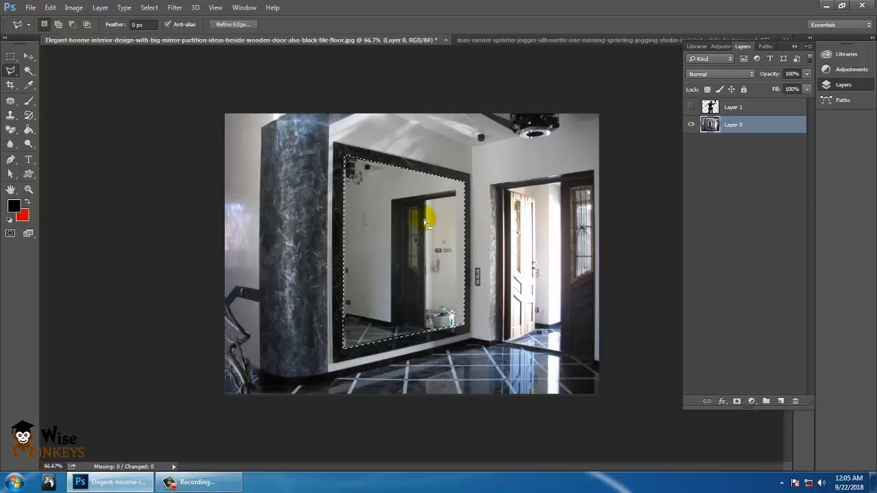
{"action": "right_click", "coordinate": [403, 207]}
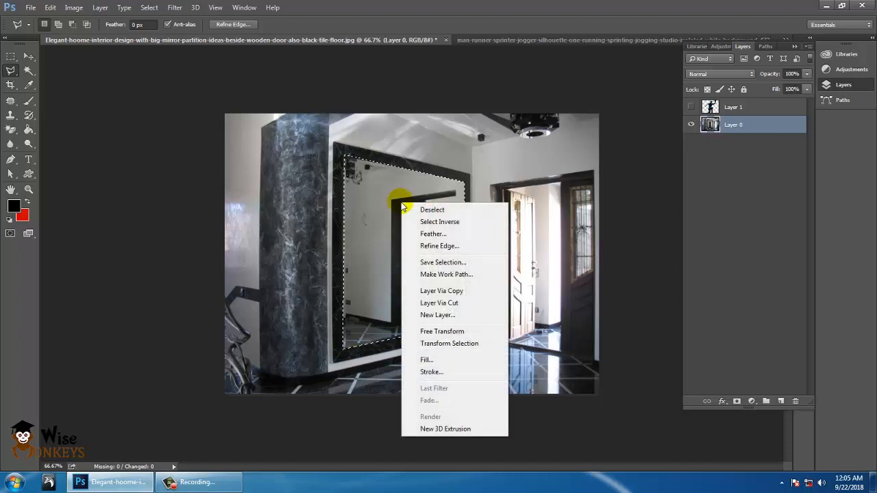
{"action": "left_click", "coordinate": [461, 305]}
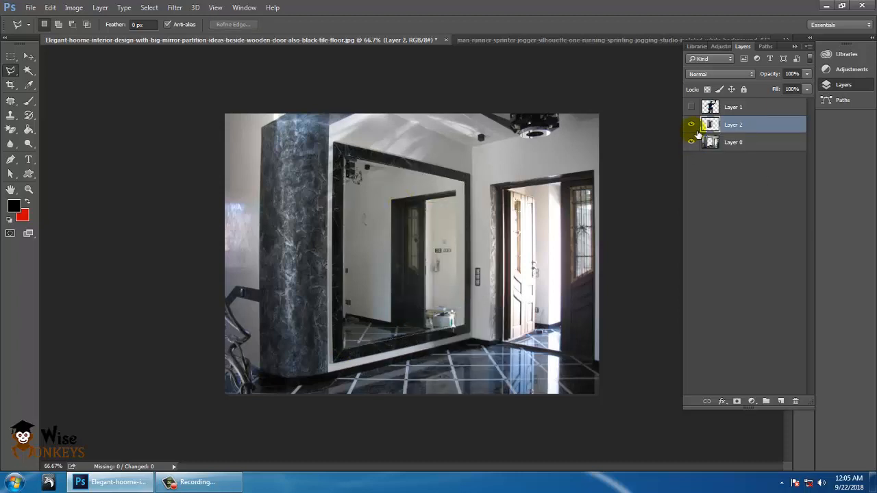
Toggle the visibility of the mirror glass layer and the room layer to check their separation.
{"action": "left_click", "coordinate": [693, 126]}
{"action": "left_click", "coordinate": [693, 126]}
{"action": "left_click", "coordinate": [691, 124]}
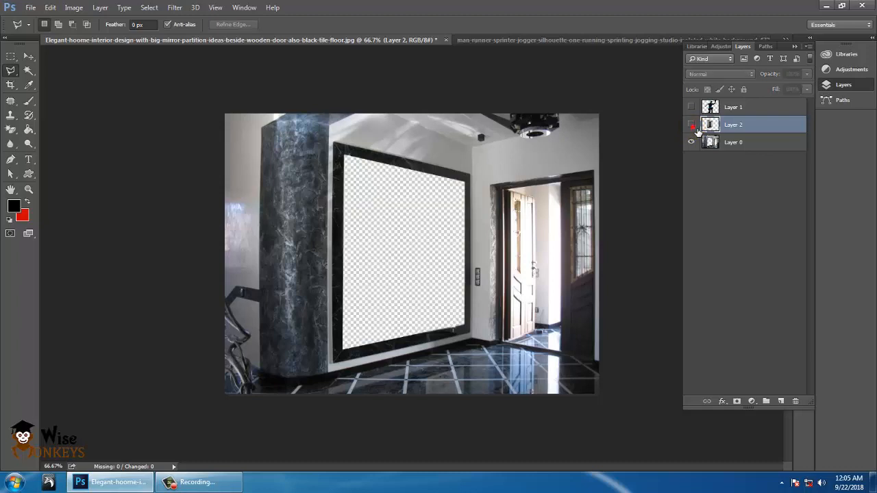
{"action": "left_click", "coordinate": [692, 125]}
{"action": "left_click", "coordinate": [692, 124]}
{"action": "left_click", "coordinate": [691, 124]}
{"action": "left_click", "coordinate": [692, 124]}
{"action": "left_click", "coordinate": [692, 125]}
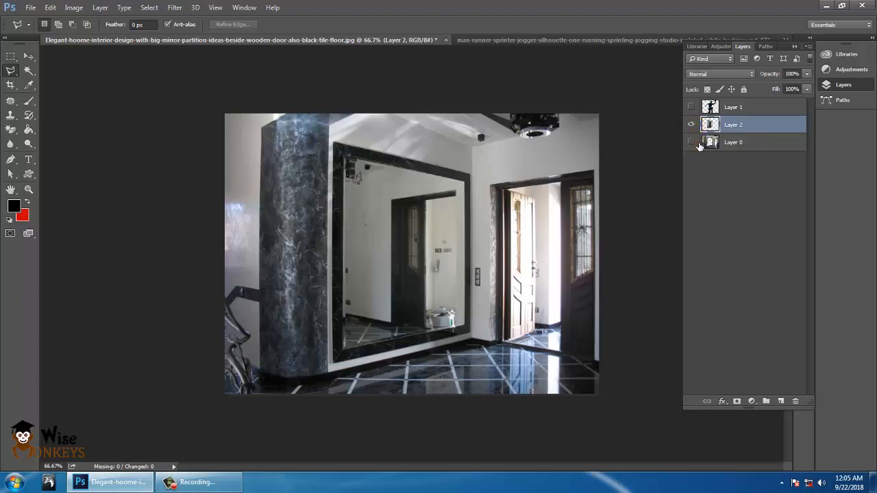
{"action": "left_click", "coordinate": [694, 142]}
{"action": "left_click", "coordinate": [694, 142]}
{"action": "left_click", "coordinate": [694, 142]}
{"action": "left_click", "coordinate": [697, 142]}
{"action": "left_click", "coordinate": [696, 143]}
Show the runner's layer, scale it to about 52% and position the runner in front of the mirror.
{"action": "left_click", "coordinate": [731, 106]}
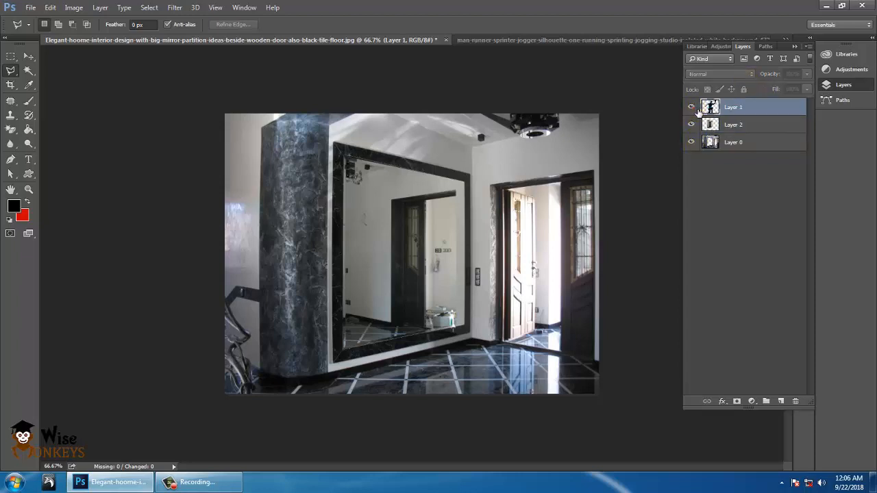
{"action": "left_click", "coordinate": [692, 107]}
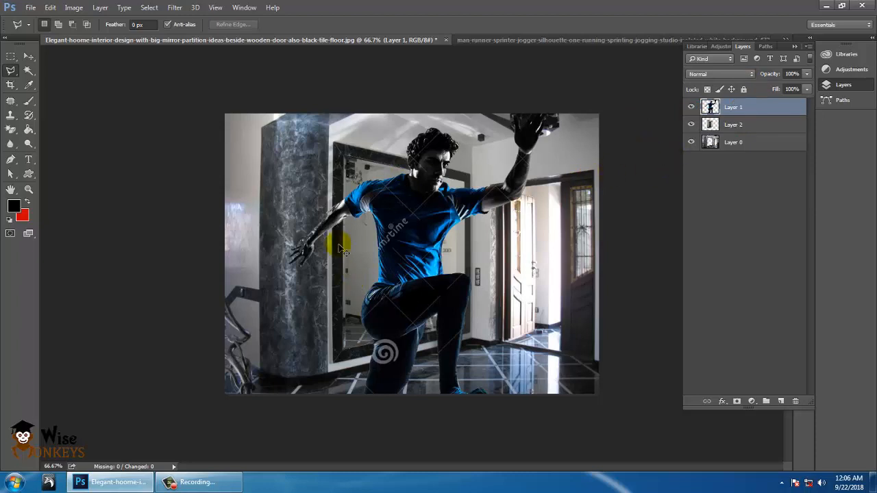
{"action": "key", "text": "ctrl+t"}
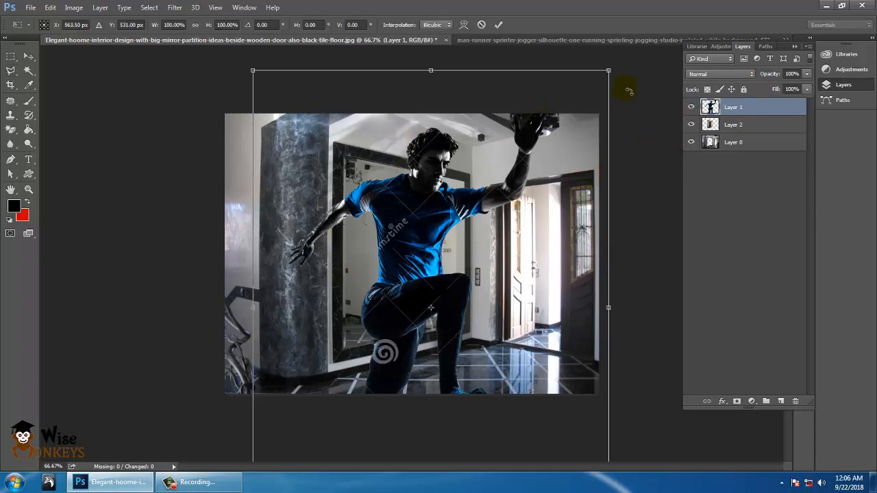
{"action": "left_click_drag", "start_coordinate": [609, 72], "coordinate": [521, 178]}
{"action": "left_click_drag", "start_coordinate": [423, 281], "coordinate": [387, 254]}
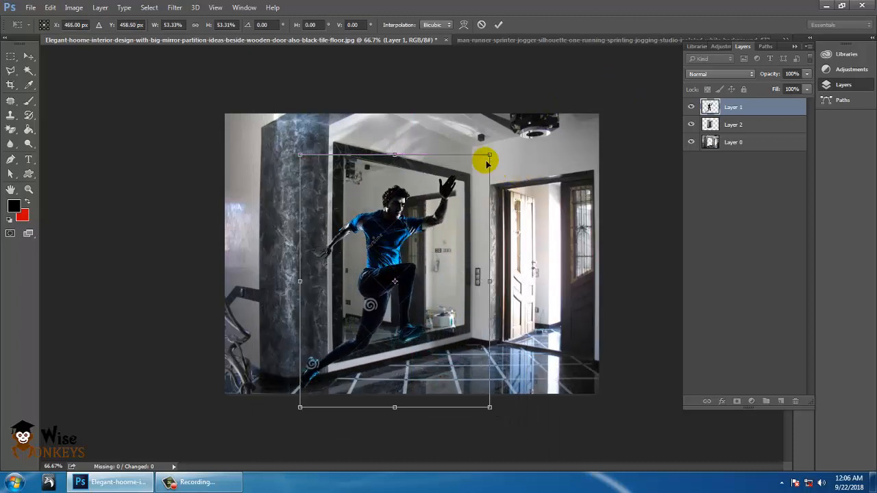
{"action": "left_click_drag", "start_coordinate": [491, 158], "coordinate": [474, 174]}
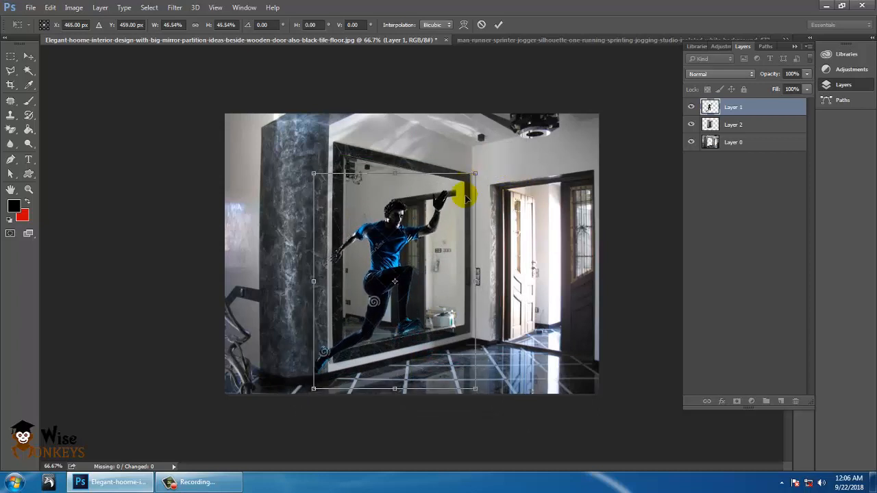
{"action": "mouse_move", "coordinate": [394, 253]}
{"action": "left_mouse_down"}
{"action": "mouse_move", "coordinate": [411, 241]}
{"action": "mouse_move", "coordinate": [396, 258]}
{"action": "left_mouse_up"}
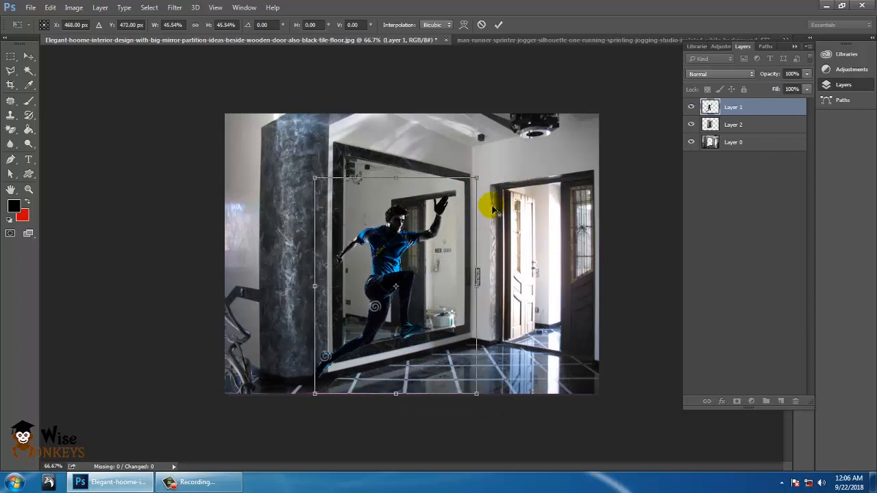
{"action": "left_click_drag", "start_coordinate": [483, 181], "coordinate": [494, 166]}
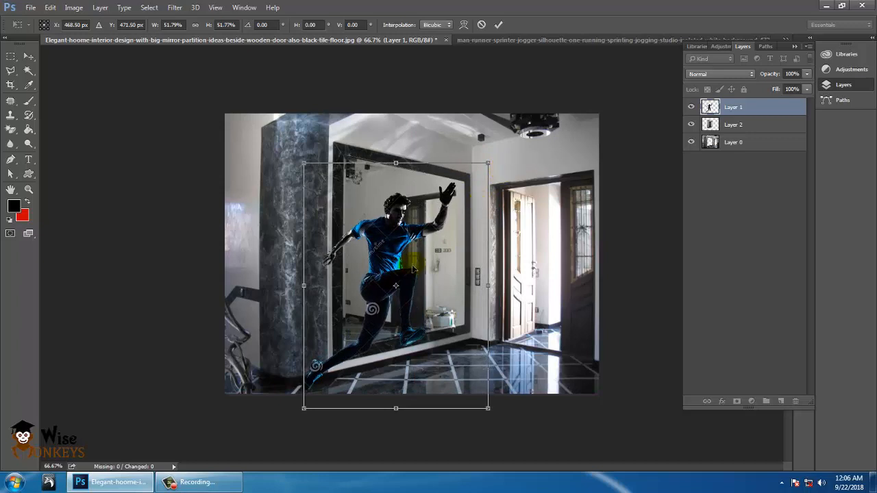
{"action": "mouse_move", "coordinate": [391, 257]}
{"action": "left_mouse_down"}
{"action": "mouse_move", "coordinate": [400, 260]}
{"action": "mouse_move", "coordinate": [387, 249]}
{"action": "mouse_move", "coordinate": [400, 257]}
{"action": "left_mouse_up"}
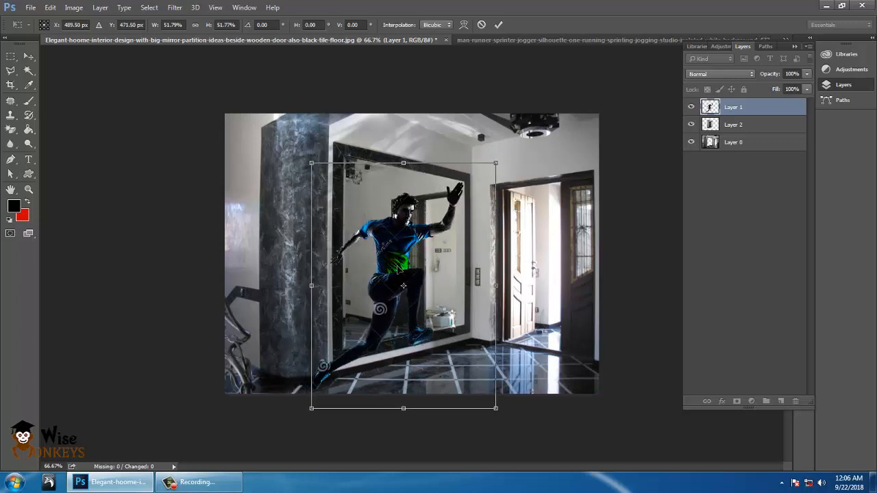
{"action": "key", "text": "Return"}
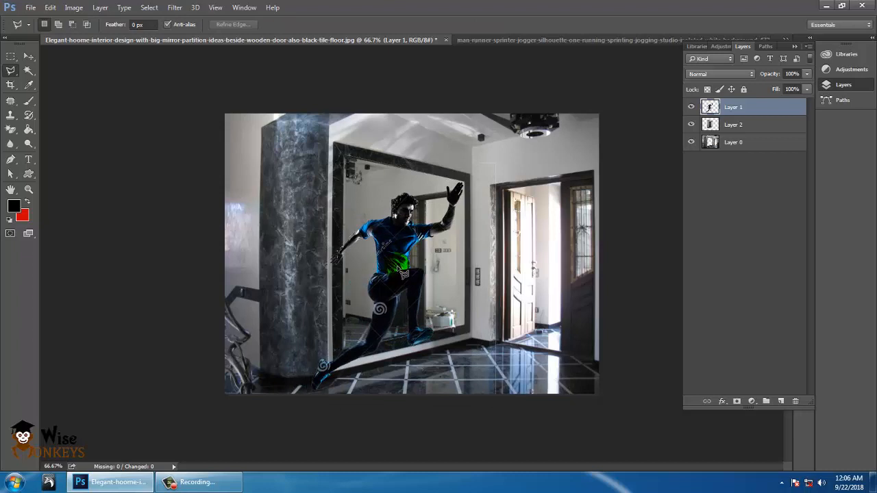
Hide the runner and mirror glass layers, and toggle the room layer to check its cut-out mirror opening.
{"action": "left_click", "coordinate": [692, 107]}
{"action": "left_click", "coordinate": [751, 144]}
{"action": "left_click", "coordinate": [692, 142]}
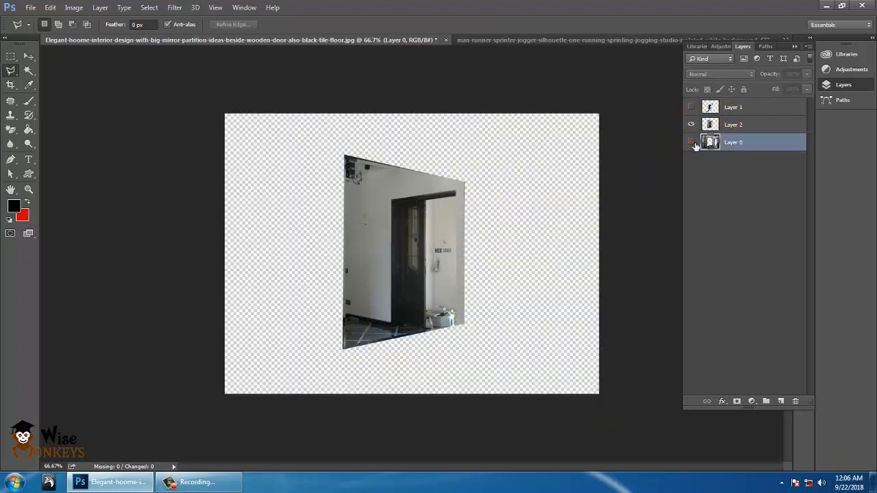
{"action": "left_click", "coordinate": [691, 142]}
{"action": "left_click", "coordinate": [691, 142]}
{"action": "left_click", "coordinate": [691, 142]}
{"action": "left_click", "coordinate": [691, 124]}
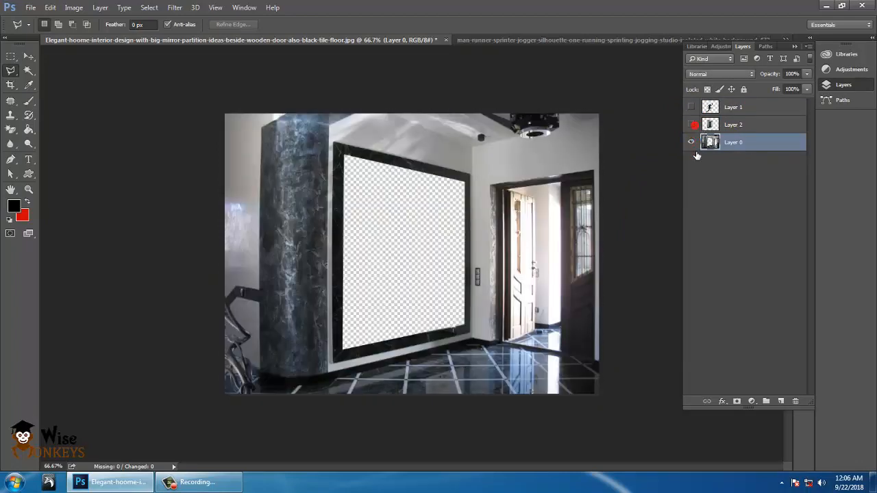
{"action": "left_click", "coordinate": [691, 142]}
{"action": "left_click", "coordinate": [692, 142]}
{"action": "left_click", "coordinate": [692, 142]}
{"action": "left_click", "coordinate": [692, 143]}
Duplicate the room layer, Layer 0, as Layer 0 copy in the same document.
{"action": "left_click", "coordinate": [750, 141]}
{"action": "right_click", "coordinate": [746, 145]}
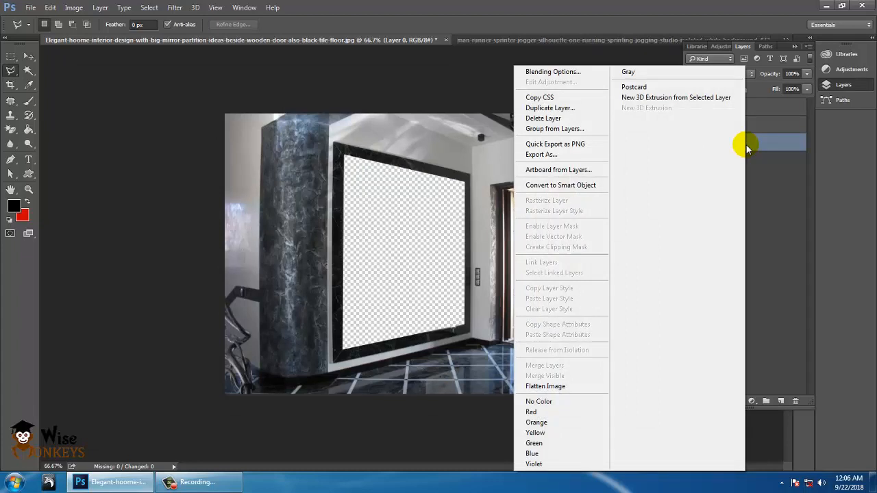
{"action": "left_click", "coordinate": [560, 108]}
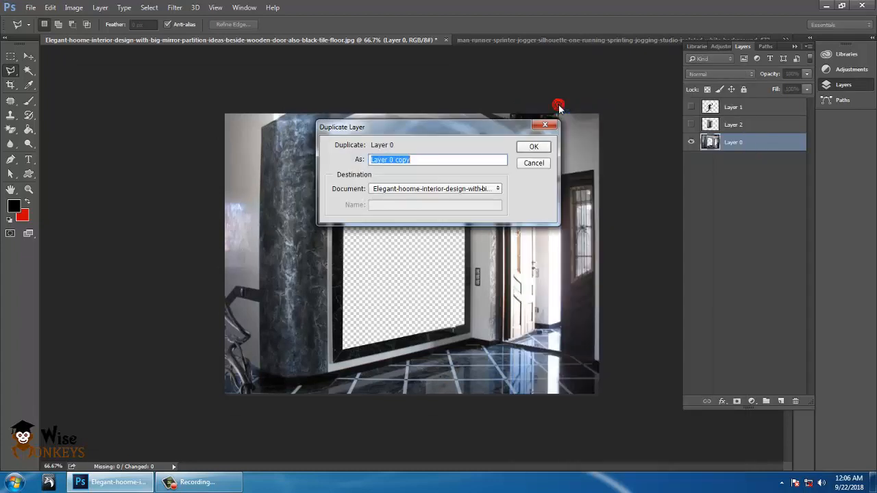
{"action": "left_click", "coordinate": [534, 146]}
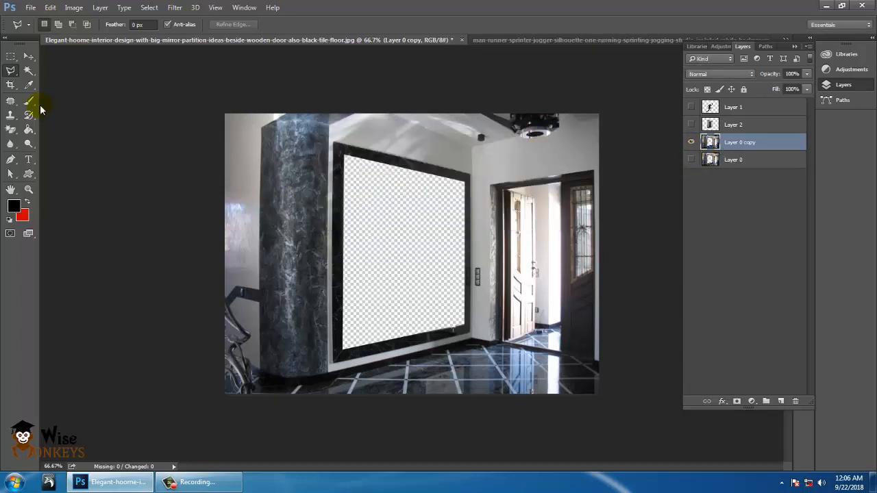
Show Layer 0, offset Layer 0 copy to compare it with the original, and undo the move.
{"action": "left_click", "coordinate": [29, 56]}
{"action": "left_click_drag", "start_coordinate": [306, 200], "coordinate": [372, 272]}
{"action": "left_click", "coordinate": [691, 160]}
{"action": "left_click_drag", "start_coordinate": [319, 268], "coordinate": [342, 284]}
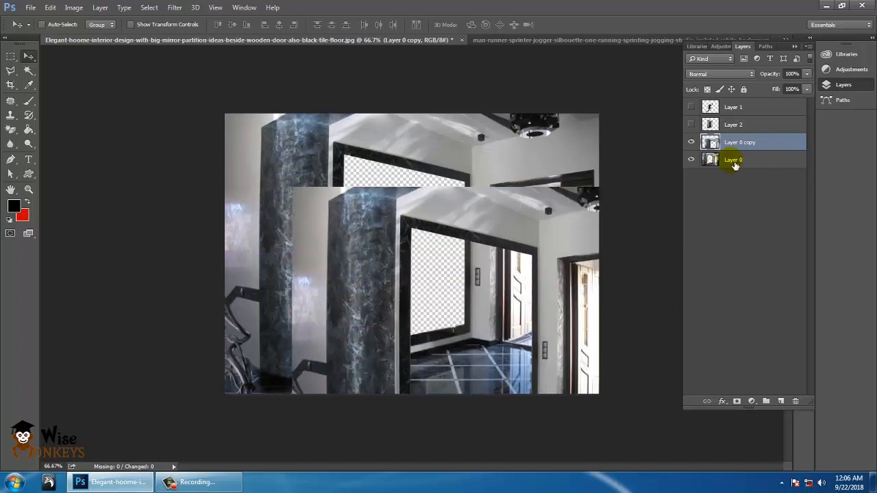
{"action": "key", "text": "ctrl+z"}
Move Layer 0 copy to the top of the layer stack and reveal the runner's layer, centred behind the mirror frame.
{"action": "left_click_drag", "start_coordinate": [747, 147], "coordinate": [743, 108]}
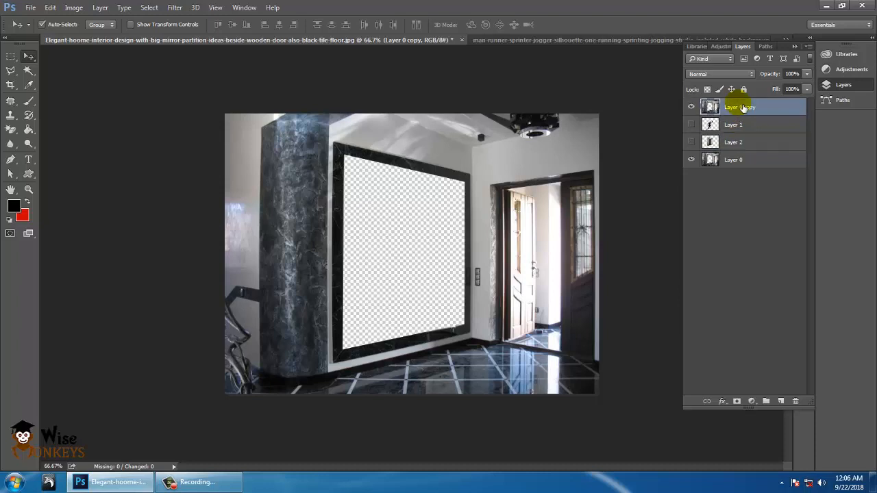
{"action": "left_click", "coordinate": [692, 125]}
{"action": "left_click_drag", "start_coordinate": [395, 251], "coordinate": [412, 252]}
Scale the runner to about 104% width and 101% height and reposition him inside the mirror opening.
{"action": "key", "text": "ctrl+t"}
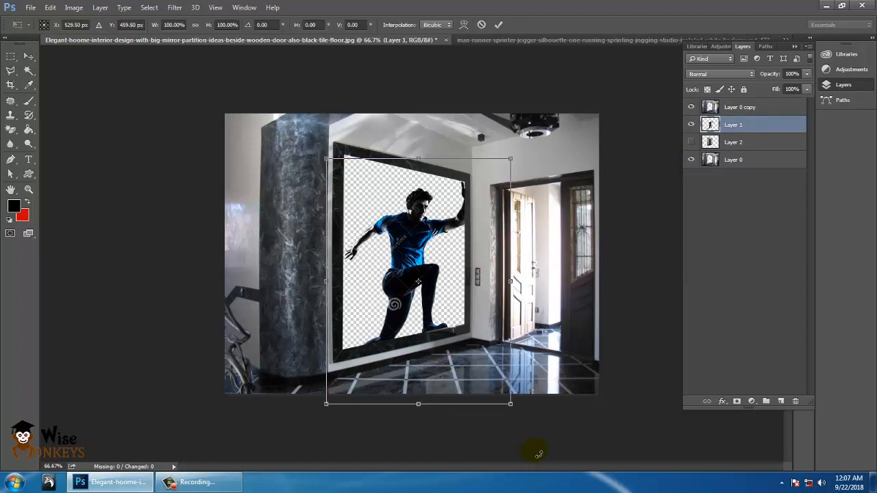
{"action": "left_click_drag", "start_coordinate": [511, 404], "coordinate": [517, 407]}
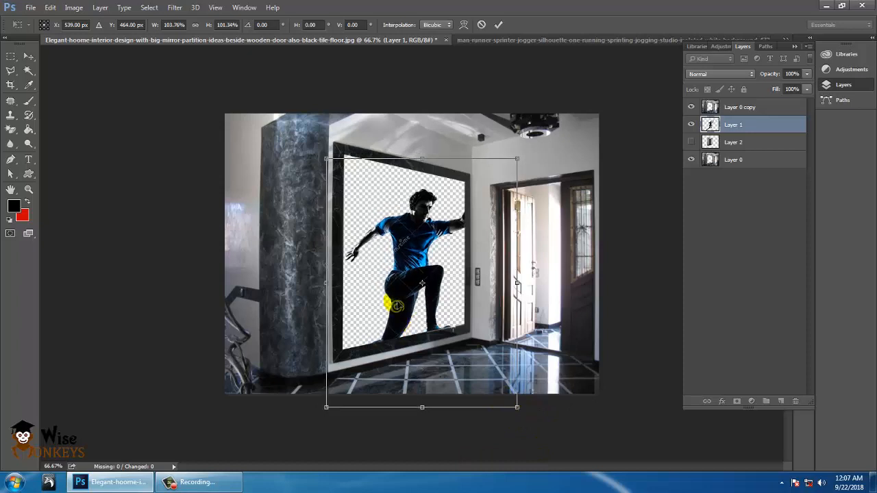
{"action": "mouse_move", "coordinate": [411, 276]}
{"action": "left_mouse_down"}
{"action": "mouse_move", "coordinate": [405, 267]}
{"action": "mouse_move", "coordinate": [413, 276]}
{"action": "left_mouse_up"}
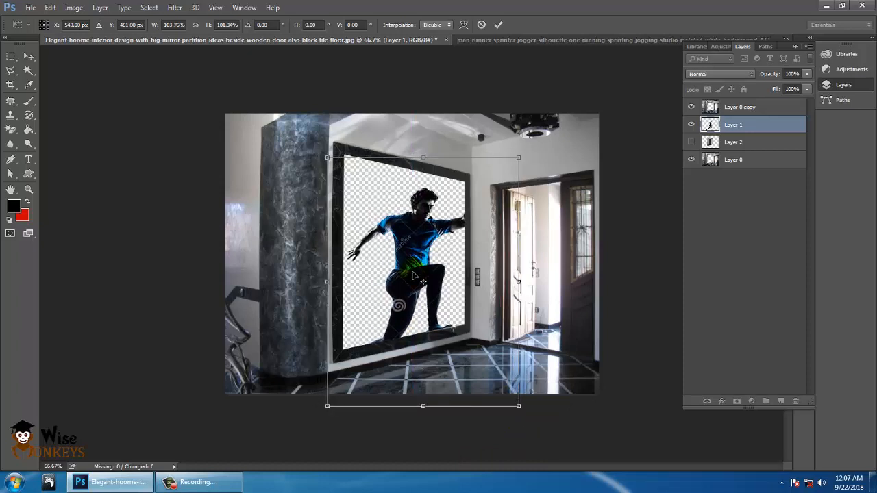
{"action": "key", "text": "Return"}
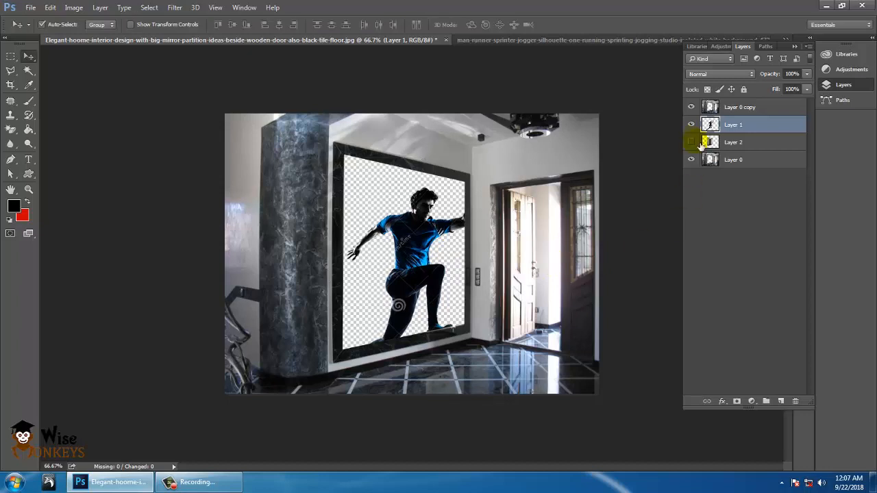
Erase Layer 0 copy with the Eraser tool where it covers the runner's raised hand.
{"action": "left_click", "coordinate": [740, 107]}
{"action": "left_click", "coordinate": [692, 108]}
{"action": "left_click", "coordinate": [692, 108]}
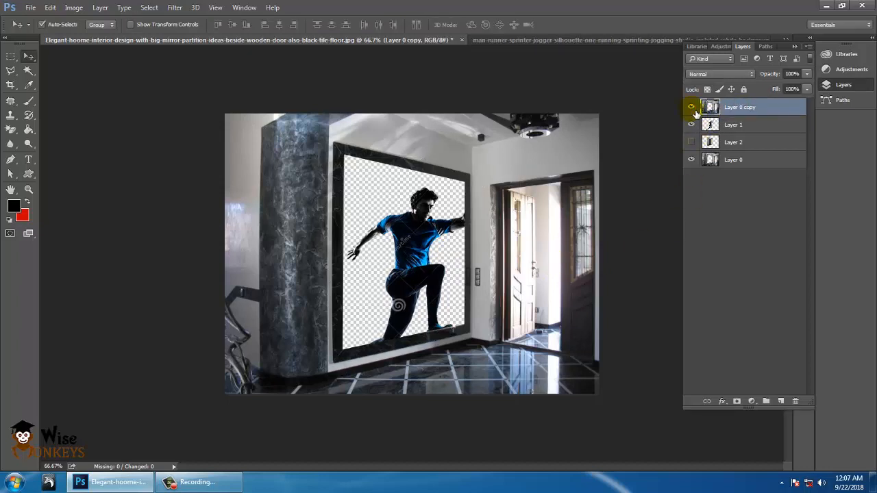
{"action": "left_click", "coordinate": [10, 129]}
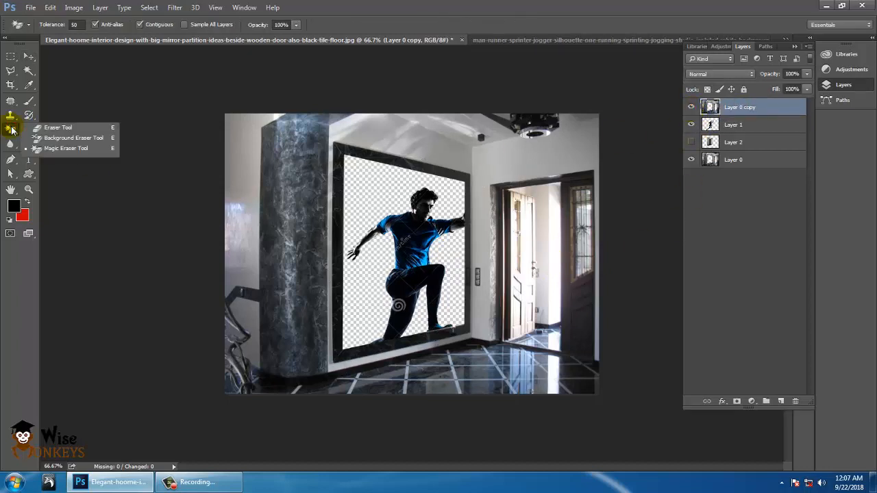
{"action": "left_click", "coordinate": [45, 129]}
{"action": "mouse_move", "coordinate": [476, 166]}
{"action": "left_mouse_down"}
{"action": "mouse_move", "coordinate": [464, 223]}
{"action": "mouse_move", "coordinate": [477, 180]}
{"action": "left_mouse_up"}
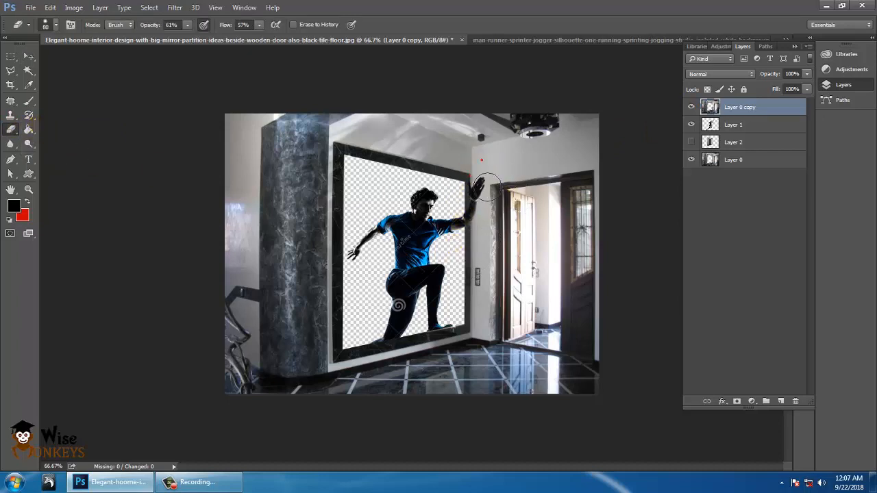
Set the Eraser's opacity and flow to 100% and erase Layer 0 copy around the raised hand and front foot.
{"action": "left_click_drag", "start_coordinate": [187, 24], "coordinate": [202, 40]}
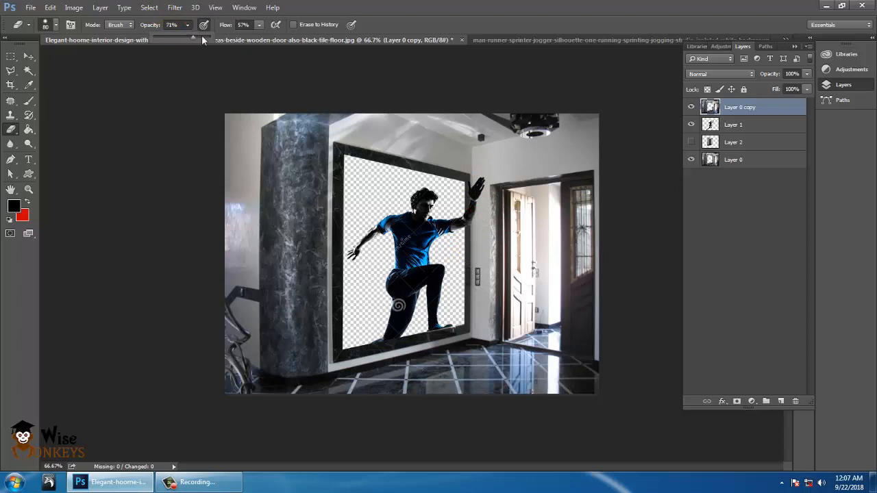
{"action": "left_click", "coordinate": [260, 25]}
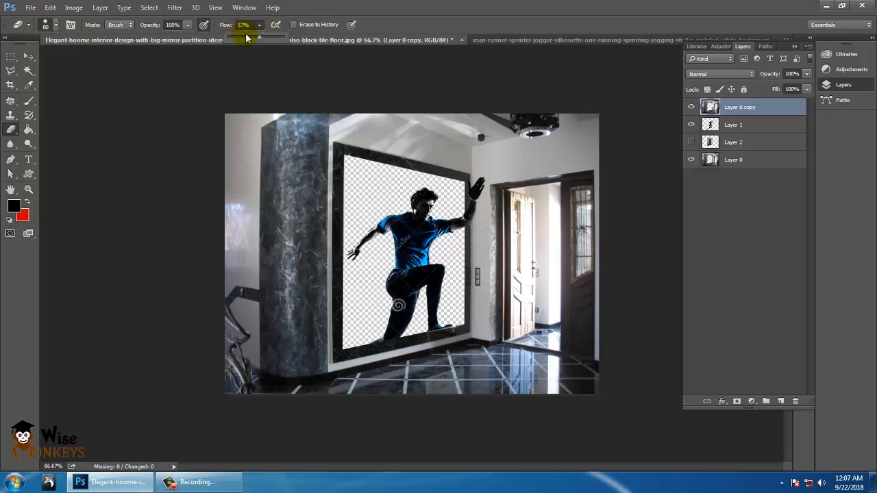
{"action": "left_click_drag", "start_coordinate": [259, 40], "coordinate": [307, 42]}
{"action": "left_click", "coordinate": [478, 171]}
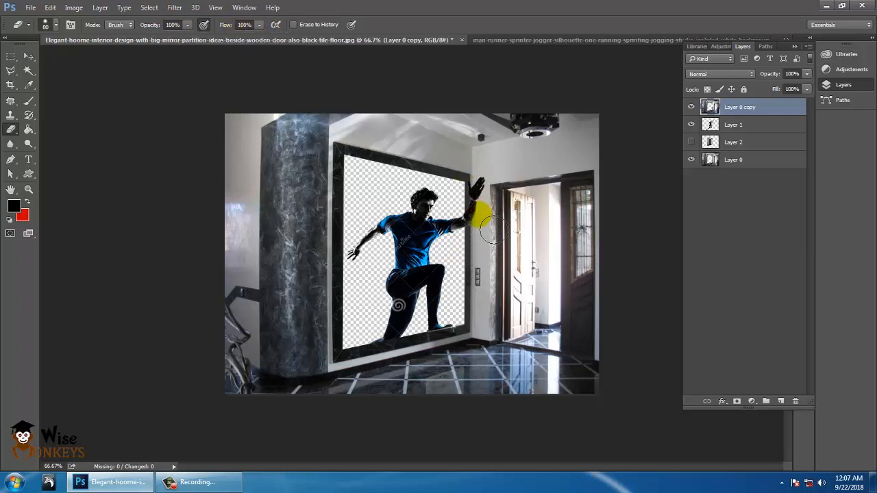
{"action": "mouse_move", "coordinate": [459, 341]}
{"action": "left_mouse_down"}
{"action": "mouse_move", "coordinate": [447, 343]}
{"action": "mouse_move", "coordinate": [457, 336]}
{"action": "mouse_move", "coordinate": [474, 344]}
{"action": "left_mouse_up"}
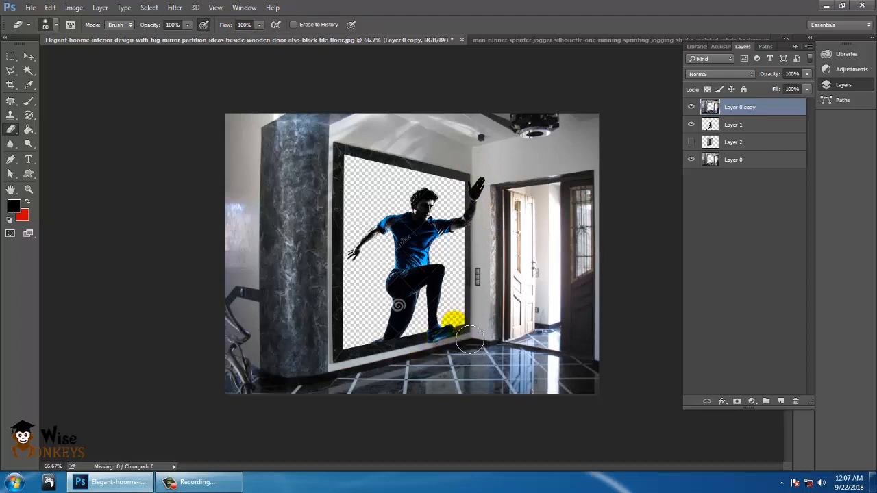
Move the runner's layer up and back inside the mirror opening and show the mirror glass layer behind it.
{"action": "left_click", "coordinate": [29, 58]}
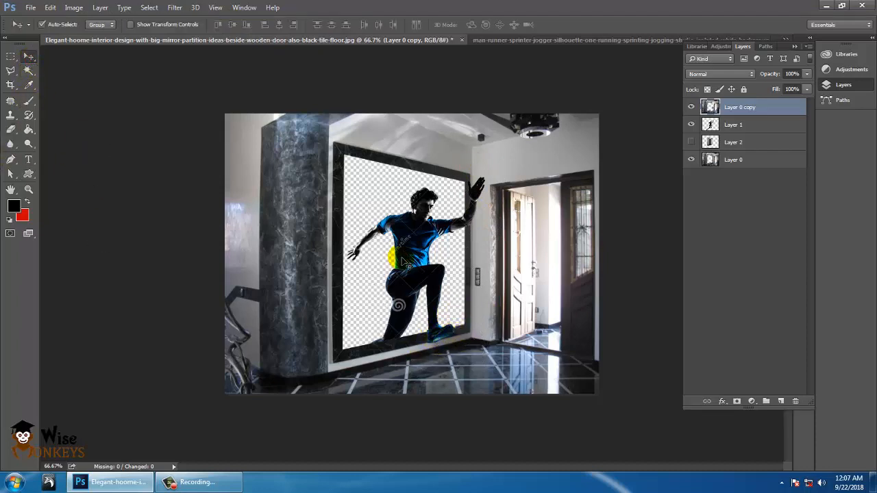
{"action": "right_click", "coordinate": [405, 245]}
{"action": "left_click", "coordinate": [425, 252]}
{"action": "left_click_drag", "start_coordinate": [427, 264], "coordinate": [404, 259]}
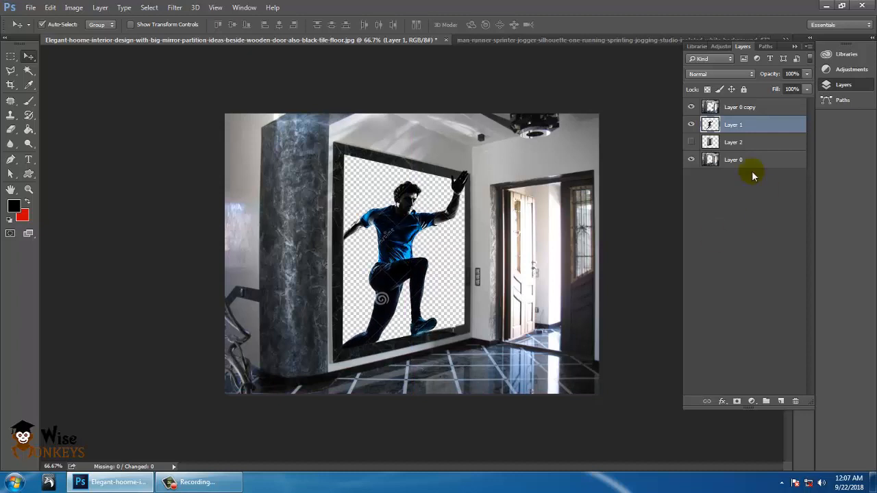
{"action": "left_click", "coordinate": [692, 142]}
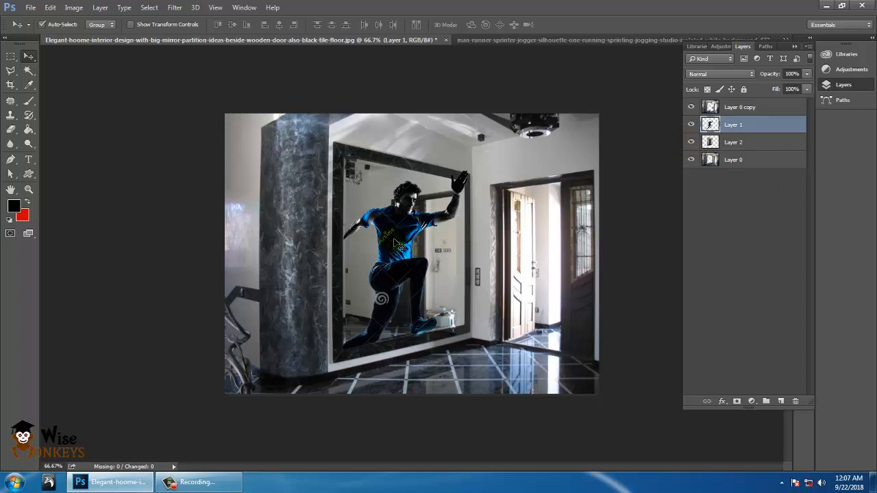
Scale the runner to about 92% and position him with the raised hand and front foot overlapping the mirror frame.
{"action": "left_click_drag", "start_coordinate": [396, 243], "coordinate": [383, 247]}
{"action": "key", "text": "ctrl+t"}
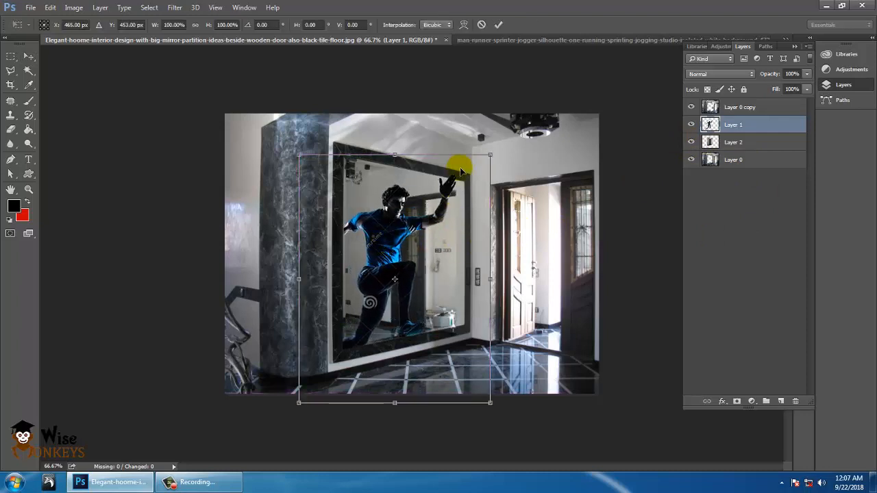
{"action": "left_click_drag", "start_coordinate": [501, 157], "coordinate": [469, 163]}
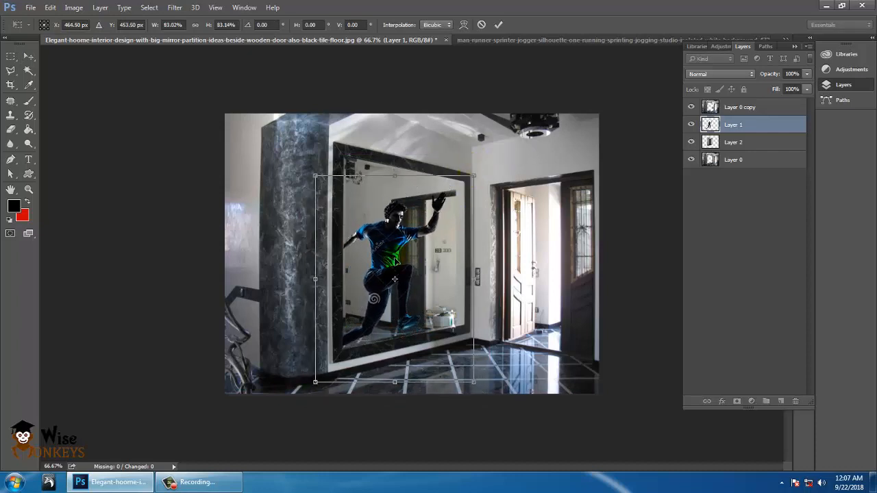
{"action": "left_click_drag", "start_coordinate": [395, 250], "coordinate": [416, 250]}
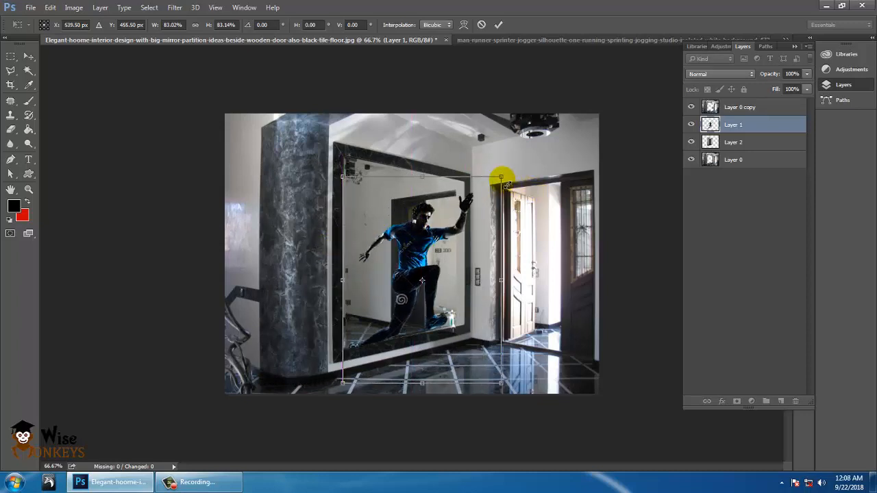
{"action": "left_click_drag", "start_coordinate": [500, 180], "coordinate": [522, 177]}
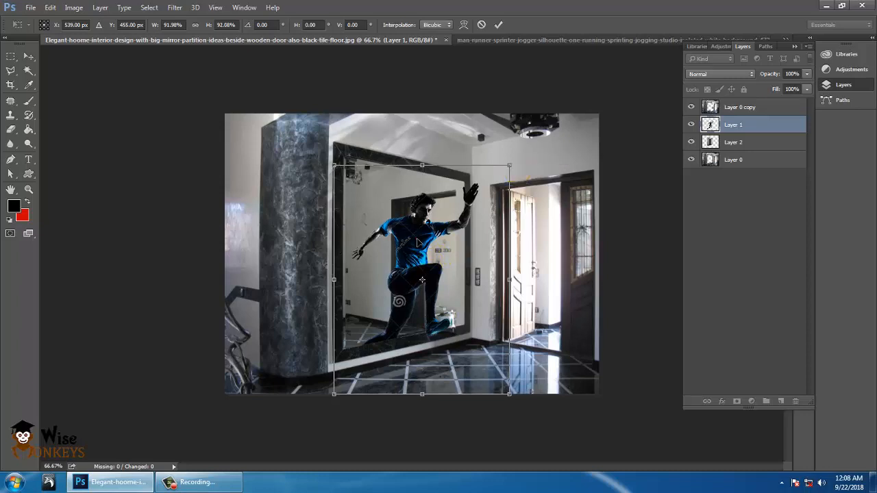
{"action": "left_click_drag", "start_coordinate": [417, 242], "coordinate": [413, 237]}
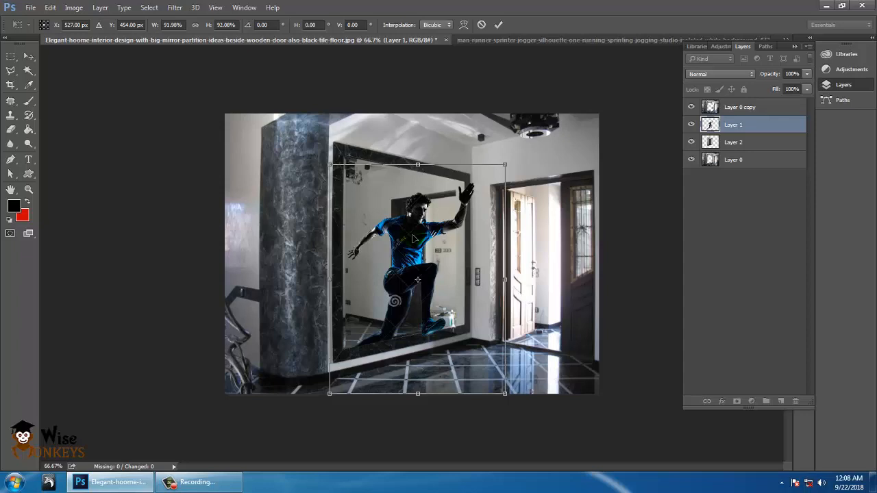
{"action": "key", "text": "Return"}
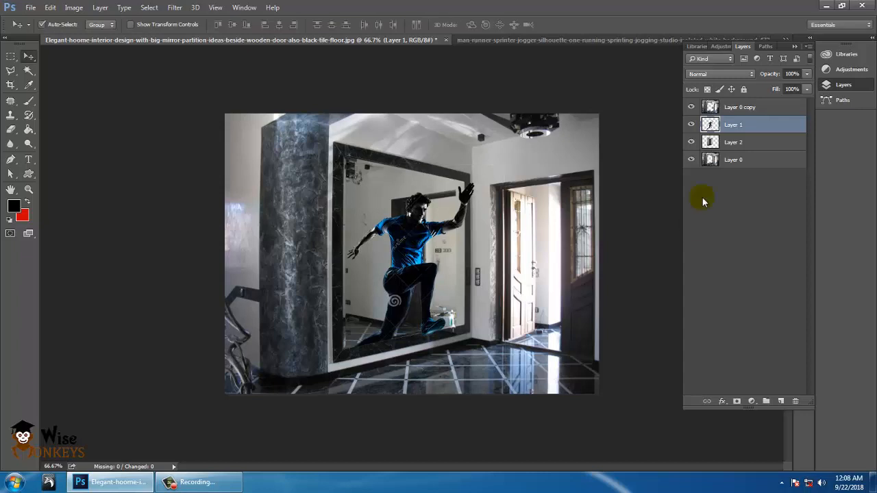
Toggle the visibility of Layer 0 copy and the runner's layer to check how the frame masks the runner.
{"action": "left_click", "coordinate": [691, 107]}
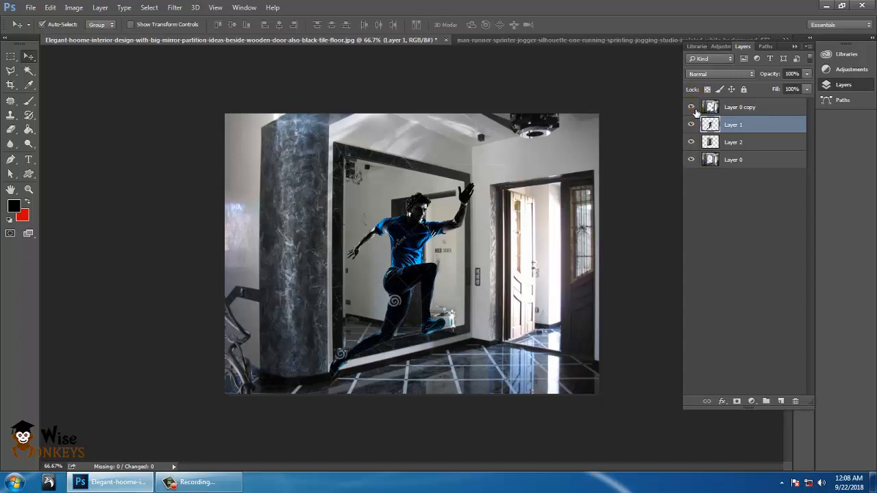
{"action": "left_click", "coordinate": [694, 109]}
{"action": "left_click", "coordinate": [692, 128]}
{"action": "left_click", "coordinate": [692, 128]}
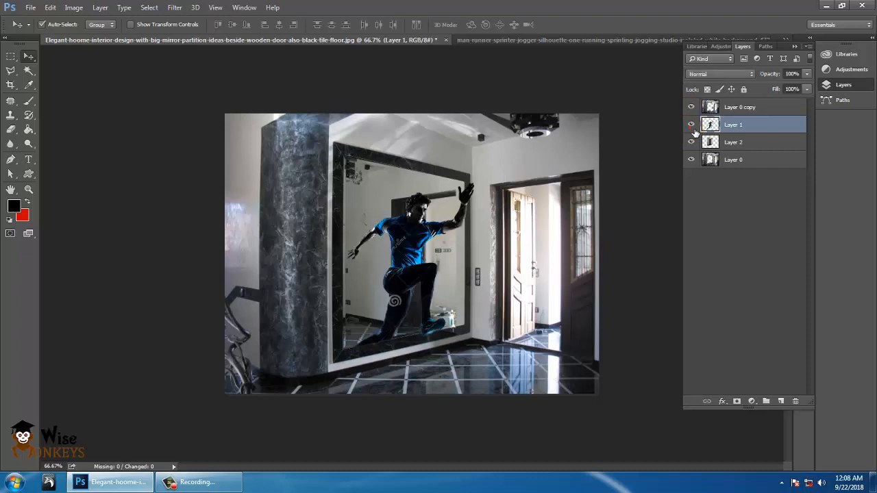
Select Layer 0 copy and toggle Layer 0's visibility to examine the erased areas around the hand and foot.
{"action": "left_click", "coordinate": [748, 162]}
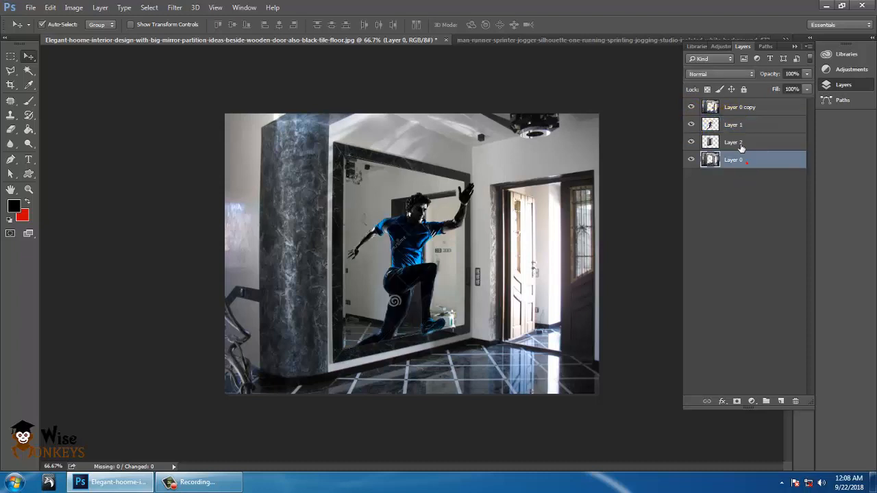
{"action": "left_click", "coordinate": [740, 111]}
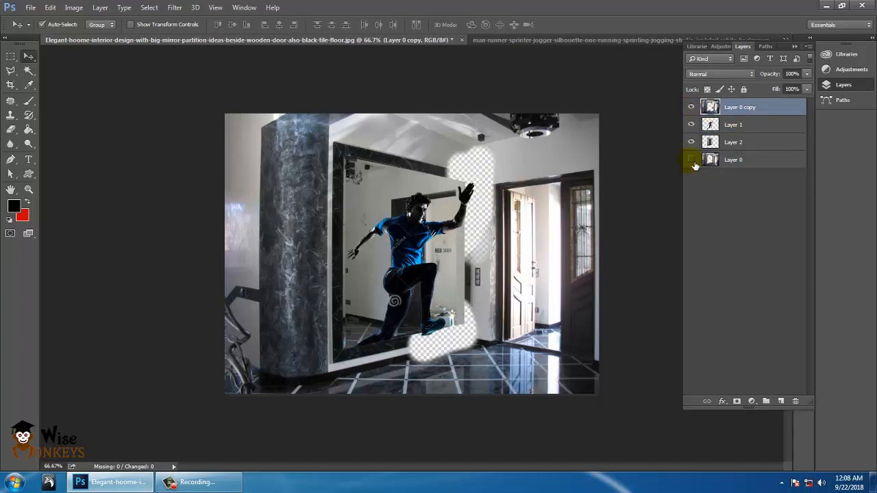
{"action": "left_click", "coordinate": [692, 162]}
{"action": "left_click", "coordinate": [692, 161]}
{"action": "left_click", "coordinate": [692, 161]}
{"action": "left_click", "coordinate": [692, 161]}
{"action": "left_click", "coordinate": [692, 162]}
{"action": "left_click", "coordinate": [692, 162]}
{"action": "left_click", "coordinate": [692, 162]}
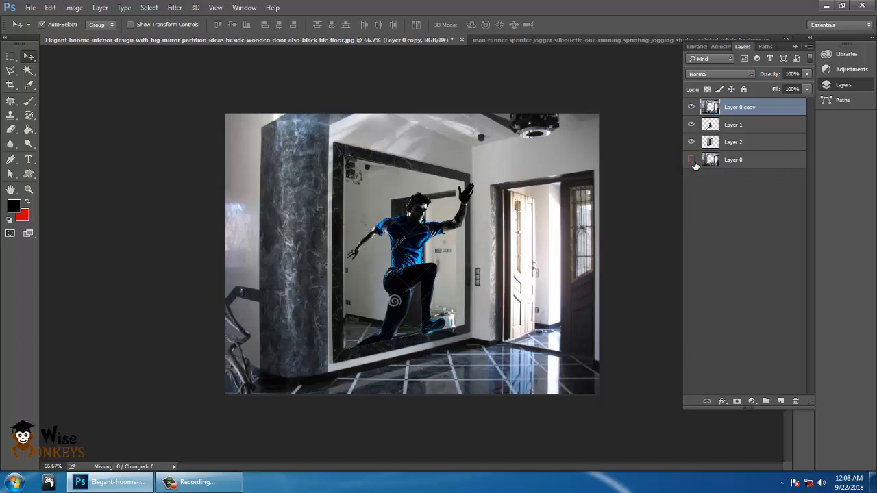
{"action": "left_click", "coordinate": [692, 162]}
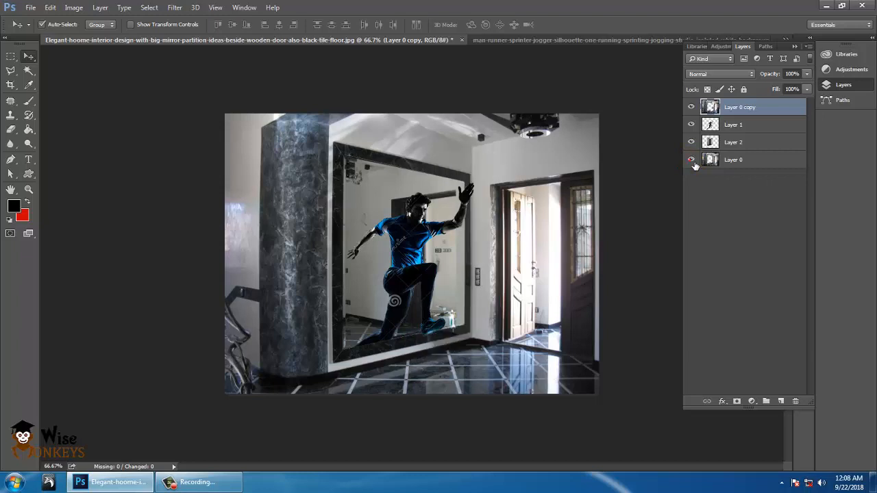
Select the runner's layer and toggle Layer 0 copy to compare the runner with and without the covering frame.
{"action": "right_click", "coordinate": [413, 254]}
{"action": "left_click", "coordinate": [433, 256]}
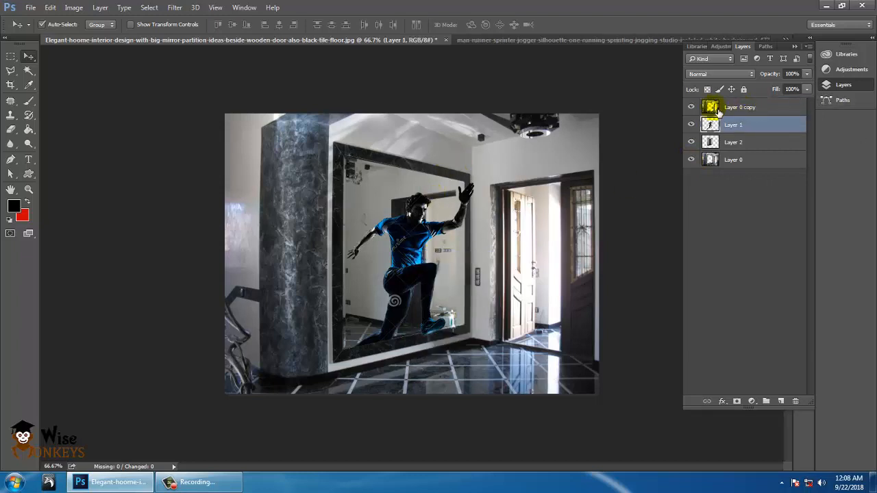
{"action": "left_click", "coordinate": [690, 107]}
{"action": "left_click", "coordinate": [695, 106]}
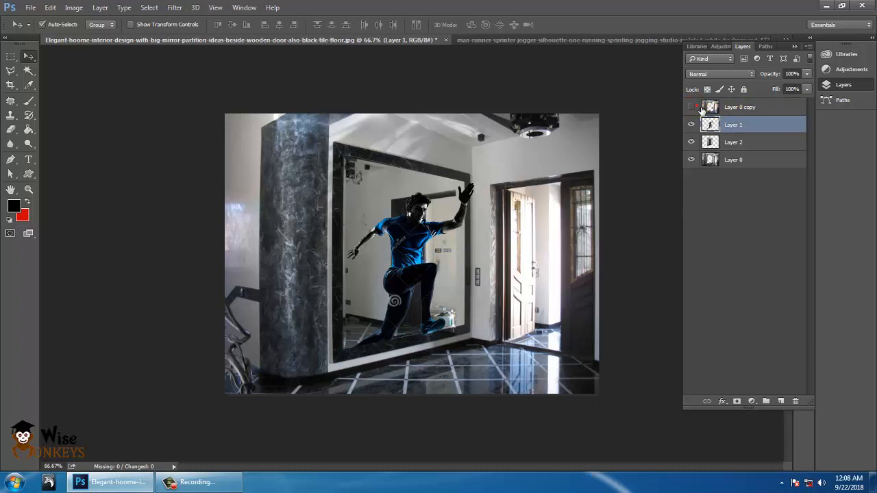
Toggle the visibility of Layer 0 copy and Layer 2 to check what each contributes to the mirror composite.
{"action": "left_click", "coordinate": [697, 107]}
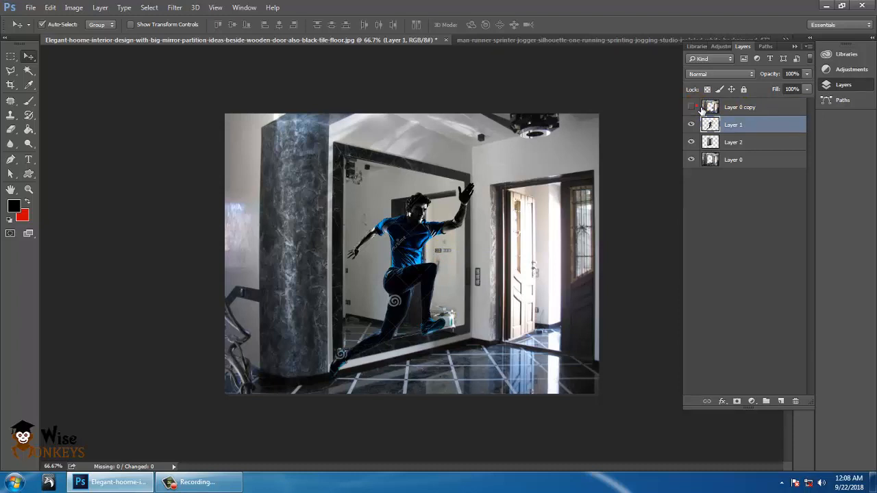
{"action": "left_click", "coordinate": [696, 107]}
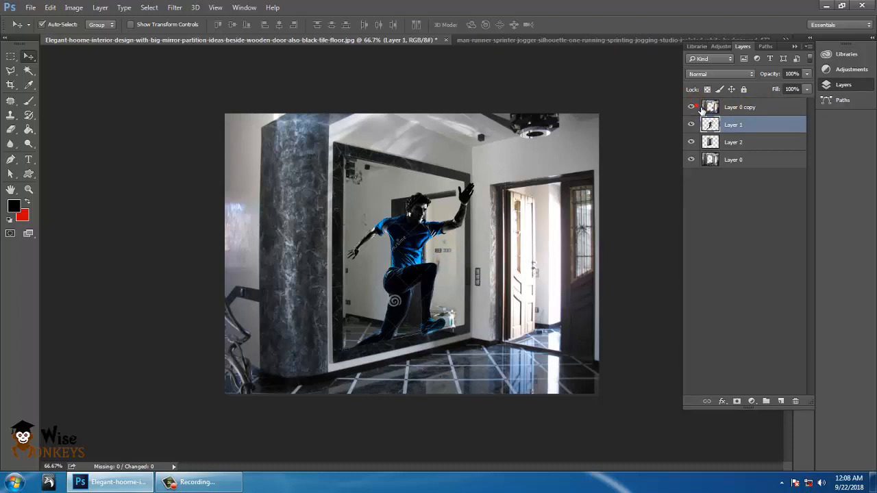
{"action": "left_click", "coordinate": [754, 142]}
{"action": "left_click", "coordinate": [697, 142]}
{"action": "left_click", "coordinate": [697, 142]}
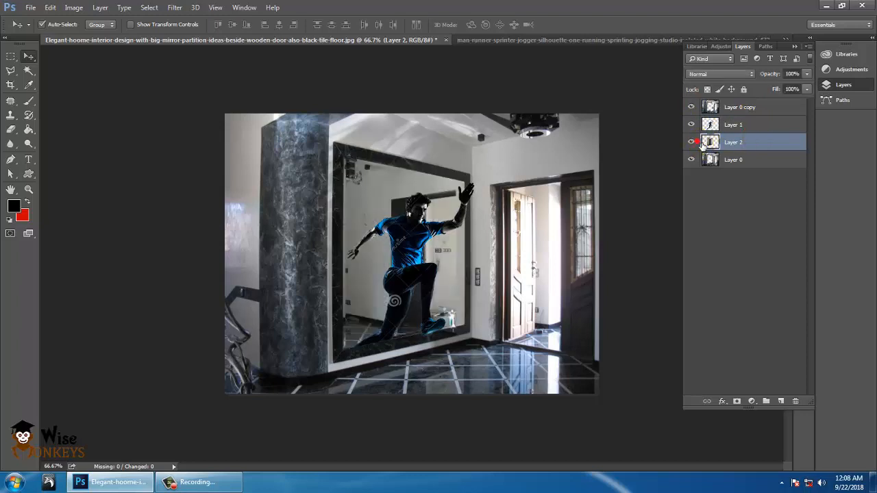
Nudge the runner on Layer 1 slightly to the right, check Layer 0's visibility, and deselect the layers.
{"action": "right_click", "coordinate": [430, 225]}
{"action": "left_click", "coordinate": [439, 232]}
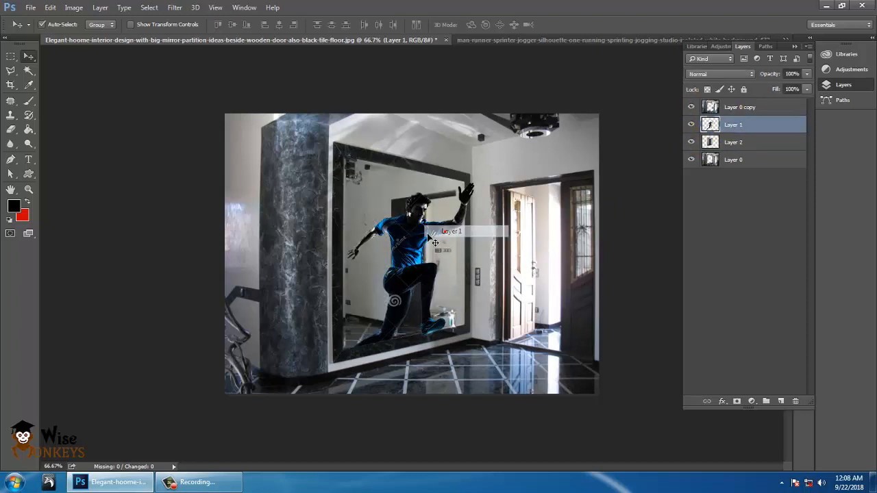
{"action": "mouse_move", "coordinate": [424, 237]}
{"action": "left_mouse_down"}
{"action": "mouse_move", "coordinate": [409, 225]}
{"action": "mouse_move", "coordinate": [427, 236]}
{"action": "left_mouse_up"}
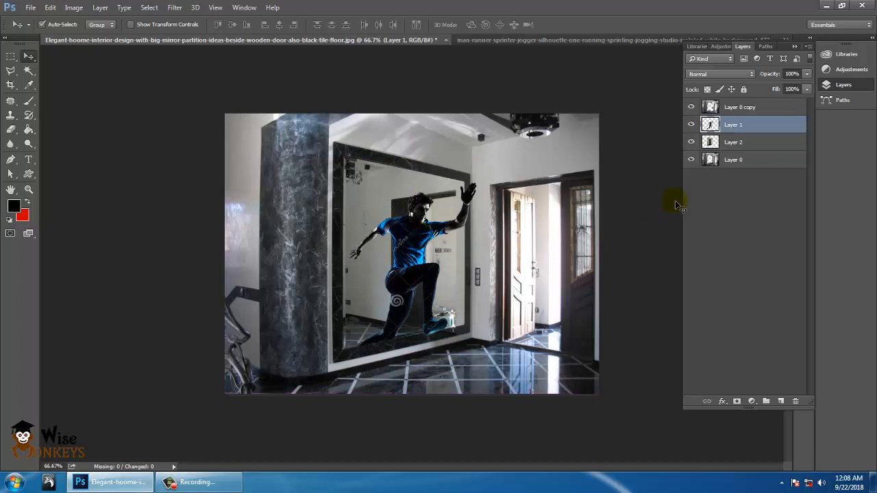
{"action": "left_click", "coordinate": [697, 161]}
{"action": "left_click", "coordinate": [698, 162]}
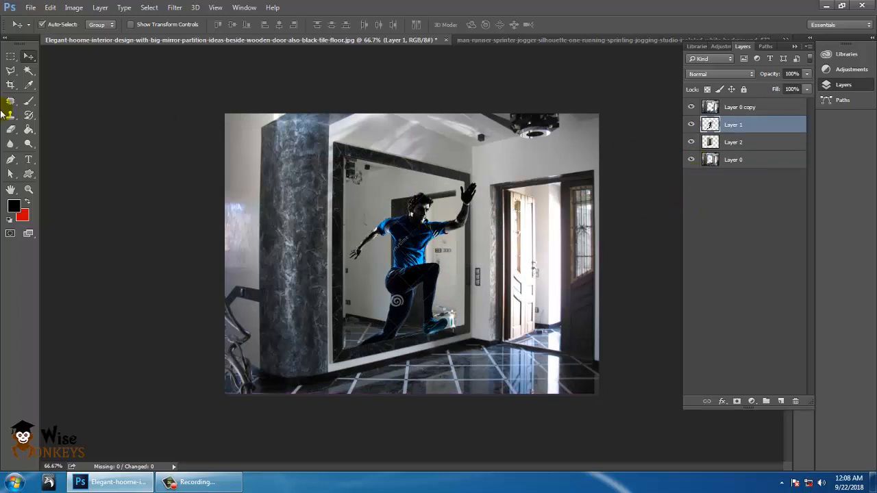
{"action": "left_click", "coordinate": [120, 87]}
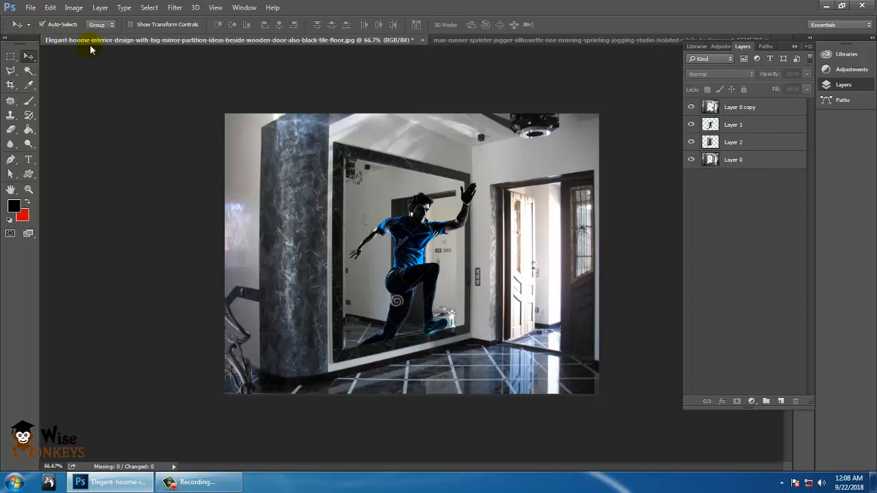
Start opening another image and browse to the Photoshop ref folder on the Desktop.
{"action": "left_click", "coordinate": [31, 7]}
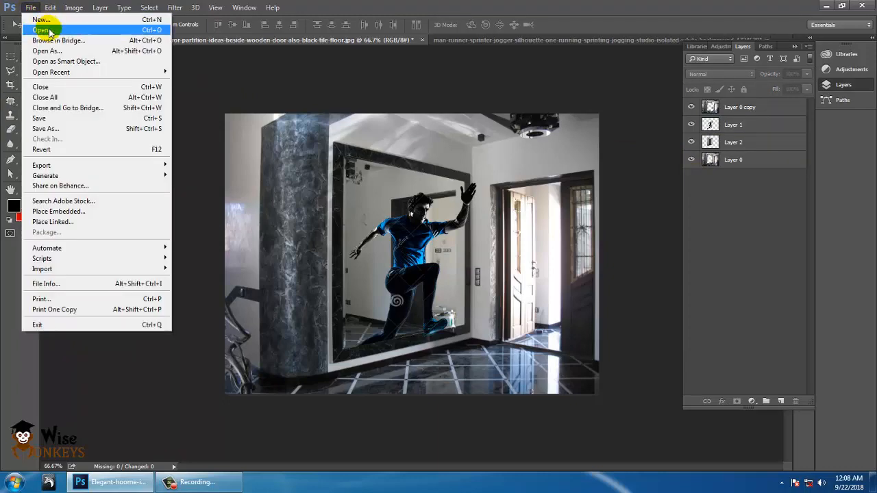
{"action": "left_click", "coordinate": [41, 30]}
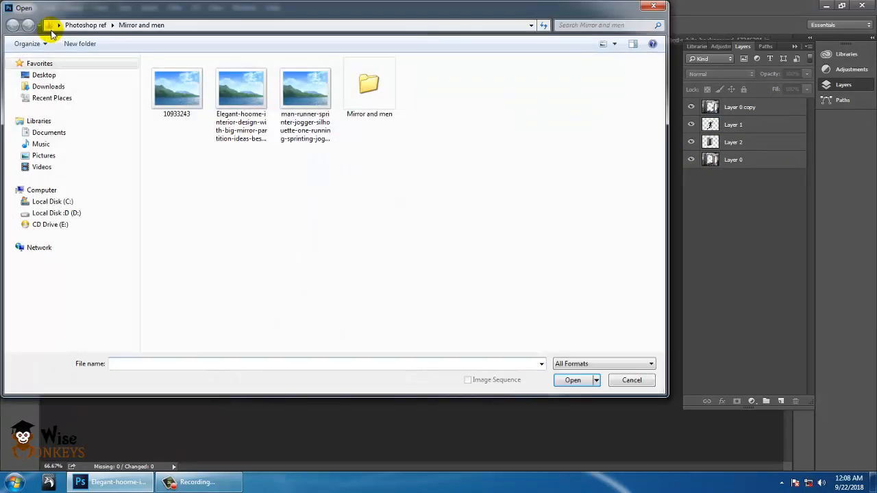
{"action": "left_click", "coordinate": [38, 77]}
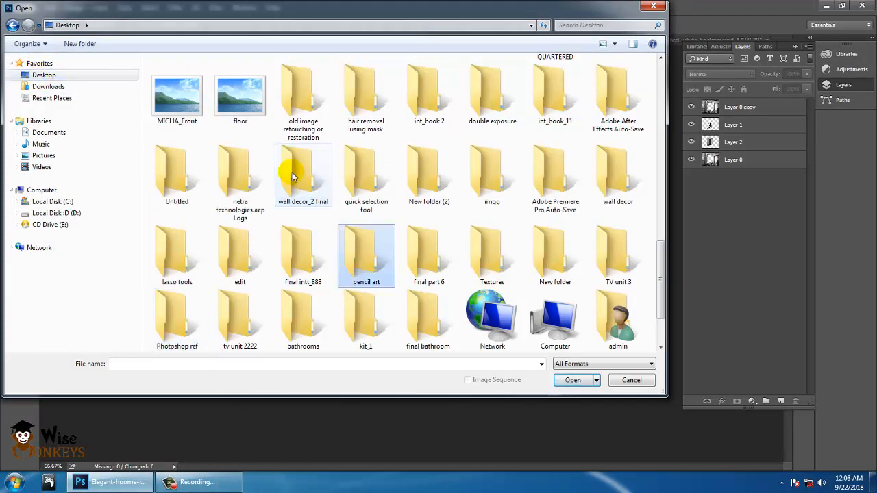
{"action": "key", "text": "p"}
{"action": "key", "text": "p"}
{"action": "key", "text": "p"}
{"action": "key", "text": "p"}
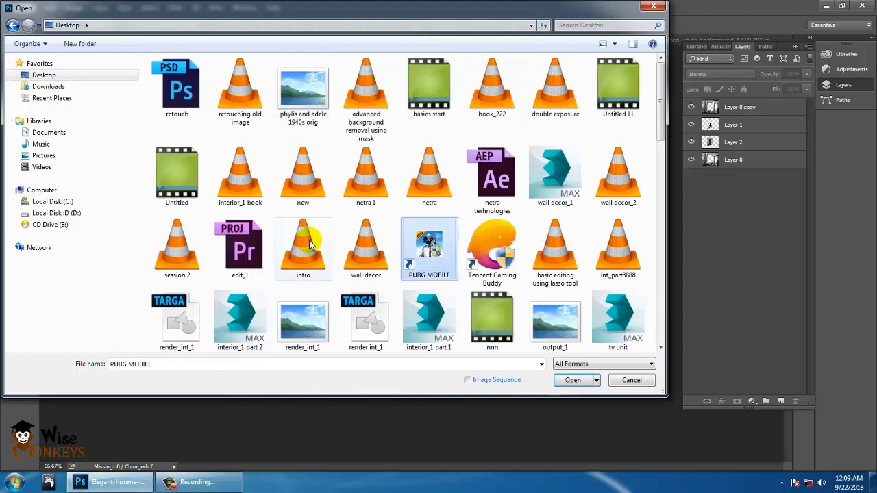
{"action": "key", "text": "p"}
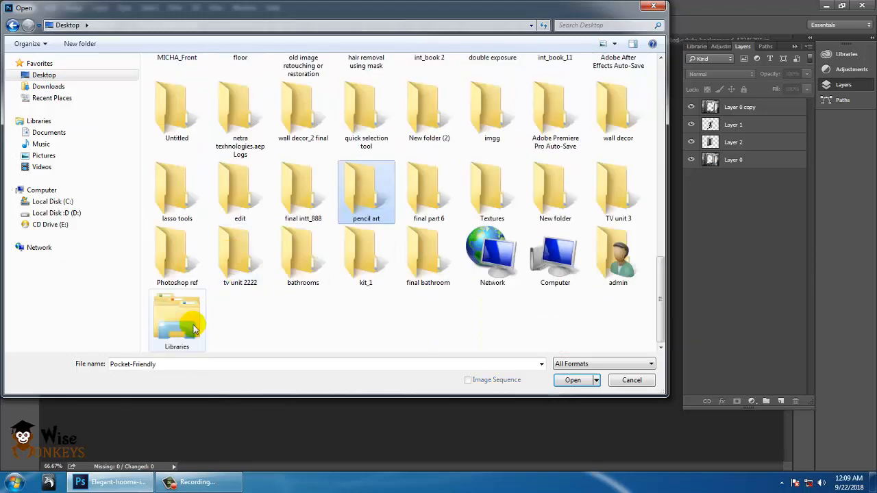
{"action": "key", "text": "p"}
{"action": "key", "text": "p"}
{"action": "key", "text": "p"}
{"action": "key", "text": "p"}
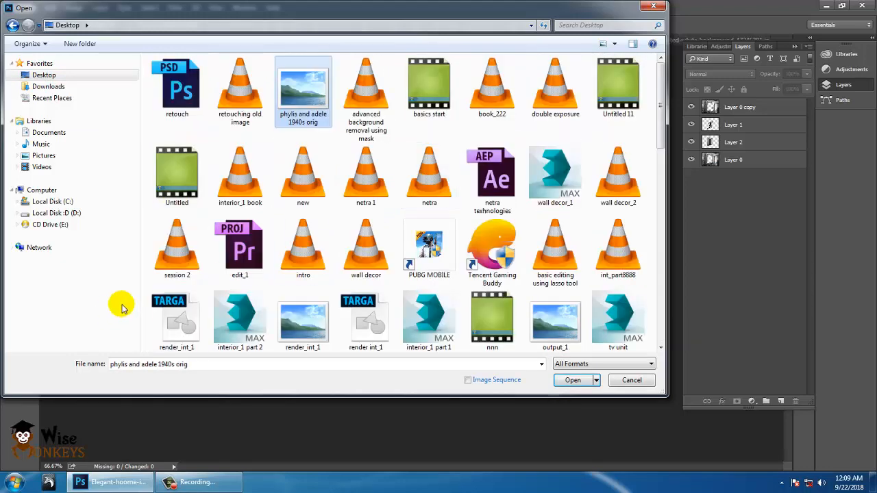
{"action": "double_click", "coordinate": [179, 257]}
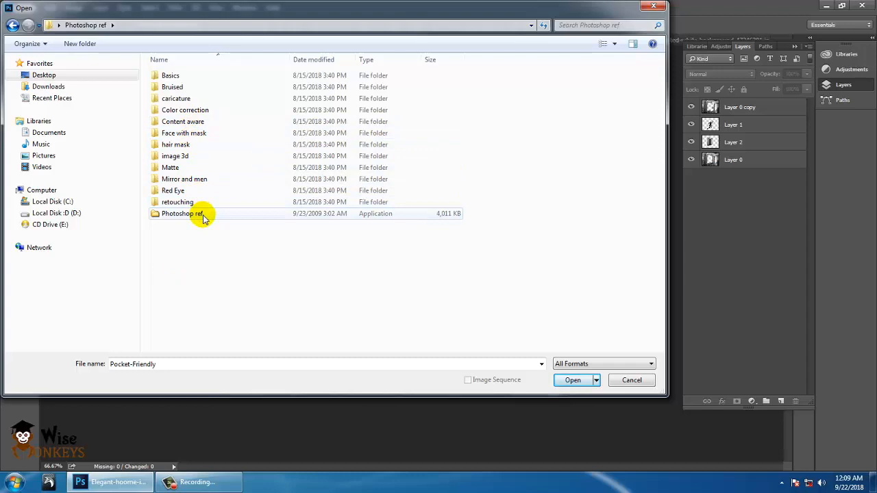
Open the running horses image horse_running_couple_78530_3840x2160.jpg from the image 3d folder.
{"action": "left_click", "coordinate": [196, 157]}
{"action": "double_click", "coordinate": [196, 156]}
{"action": "double_click", "coordinate": [180, 98]}
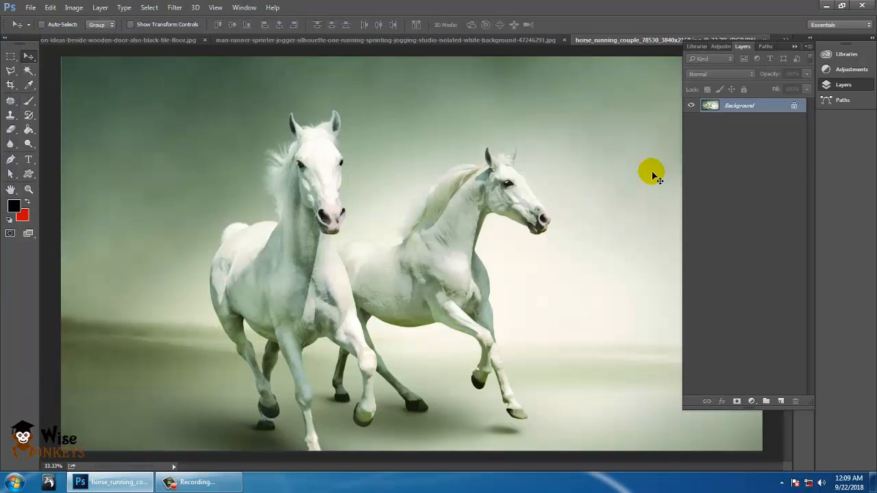
{"action": "key", "text": "ctrl+minus"}
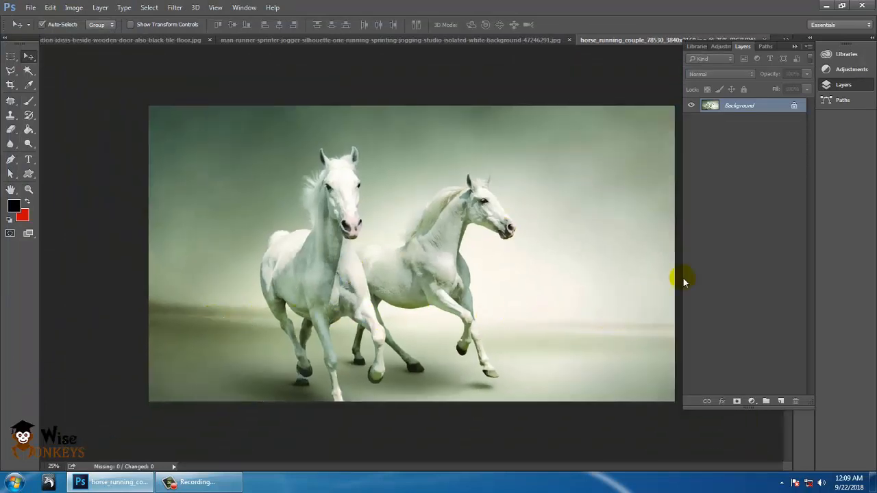
Convert the horse image's locked background into Layer 0 and duplicate it as Layer 0 copy.
{"action": "double_click", "coordinate": [743, 107]}
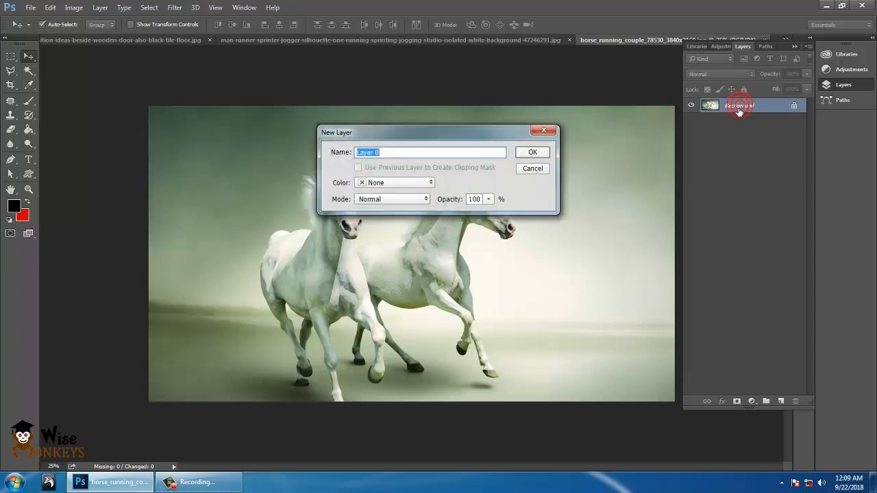
{"action": "left_click", "coordinate": [533, 152]}
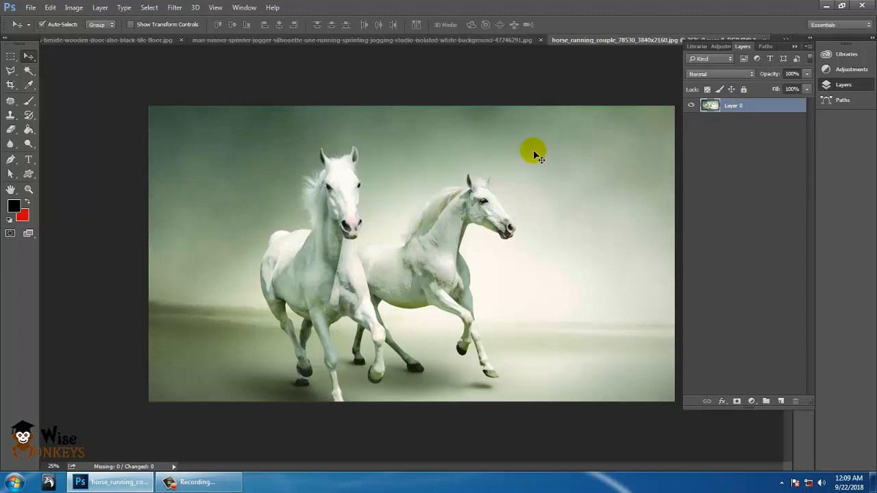
{"action": "right_click", "coordinate": [742, 107]}
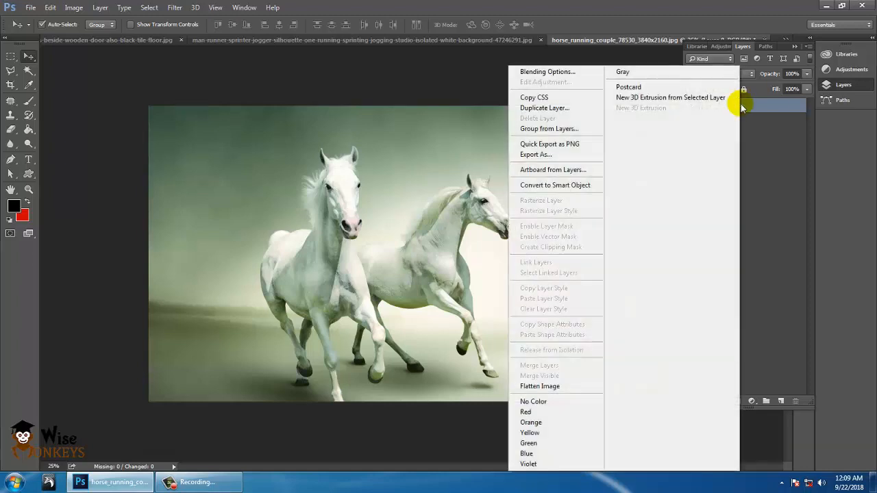
{"action": "left_click", "coordinate": [568, 108]}
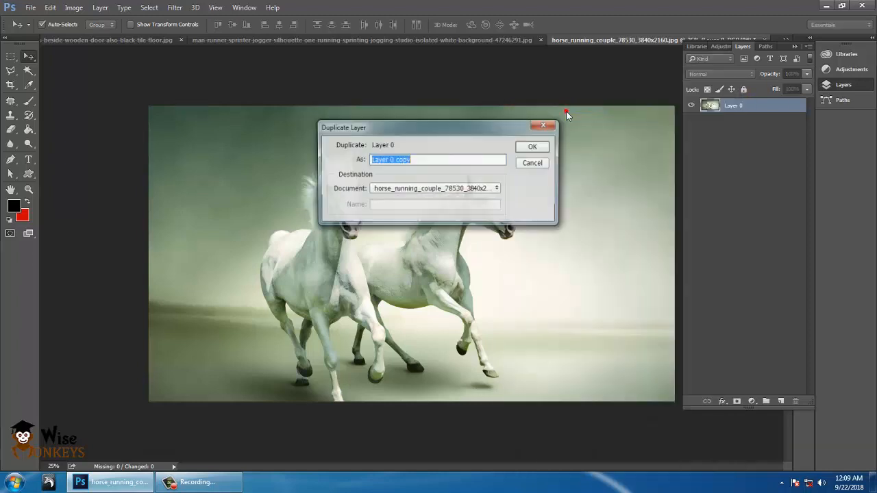
{"action": "left_click", "coordinate": [538, 147]}
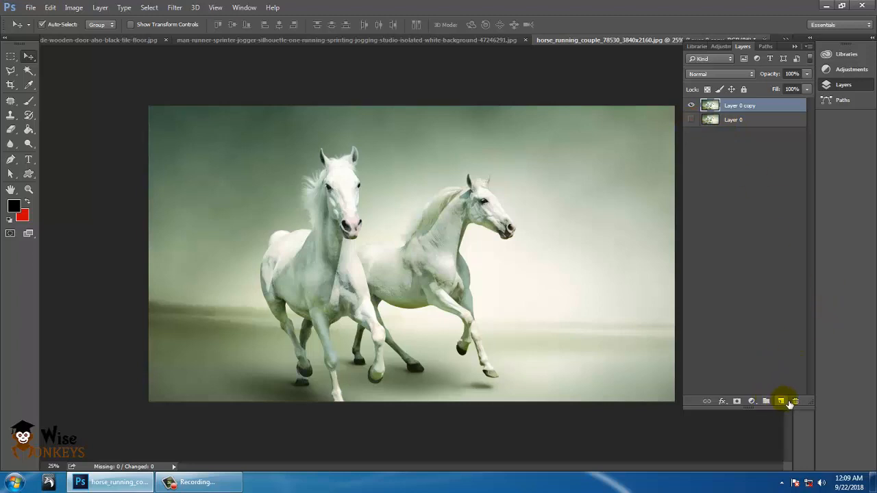
Add an empty layer above Layer 0 copy and draw a rectangular selection around the horses' lower legs.
{"action": "left_click", "coordinate": [781, 401]}
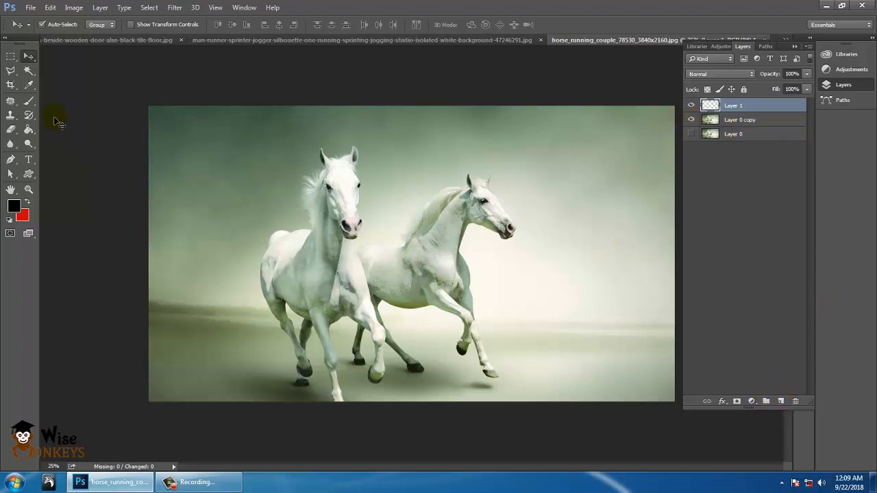
{"action": "left_click_drag", "start_coordinate": [11, 61], "coordinate": [49, 59]}
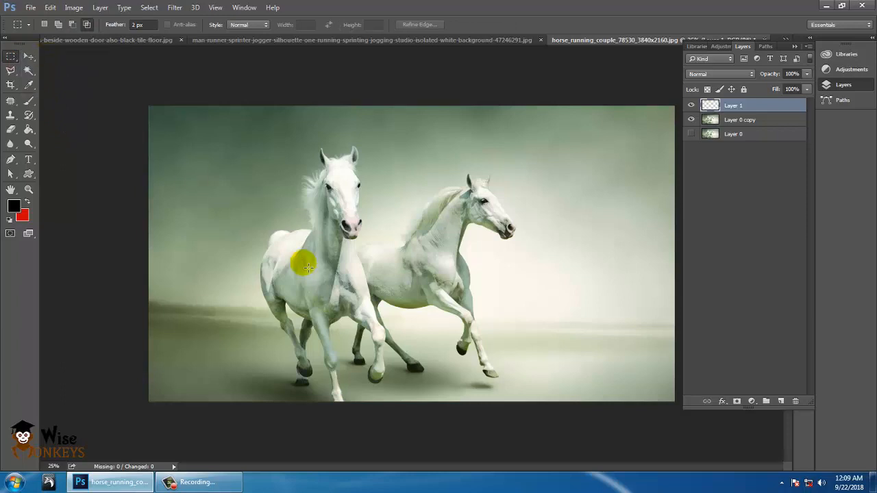
{"action": "left_click_drag", "start_coordinate": [227, 312], "coordinate": [557, 420]}
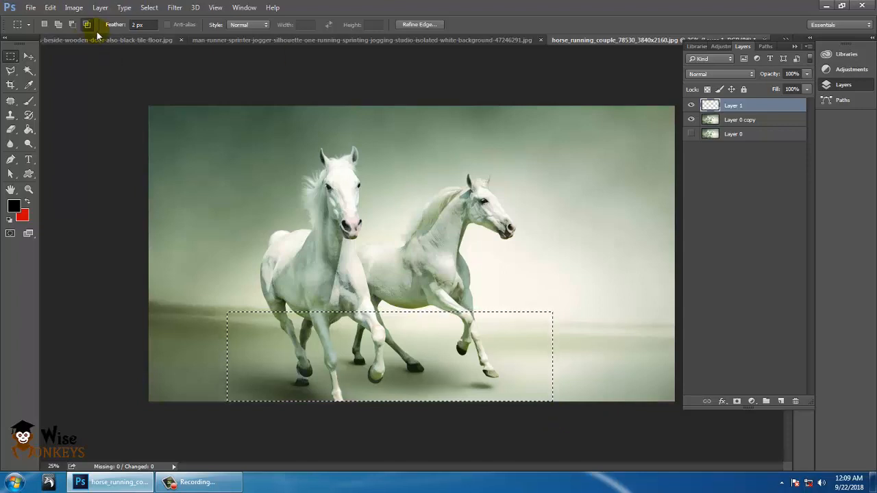
Stroke the rectangular selection with a 30 px white (ffffff) line located at Center.
{"action": "left_click", "coordinate": [50, 8]}
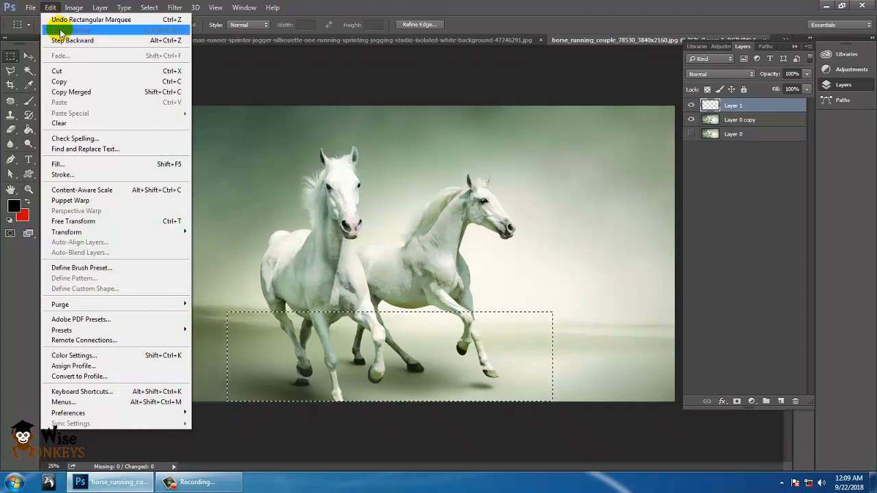
{"action": "left_click", "coordinate": [120, 176]}
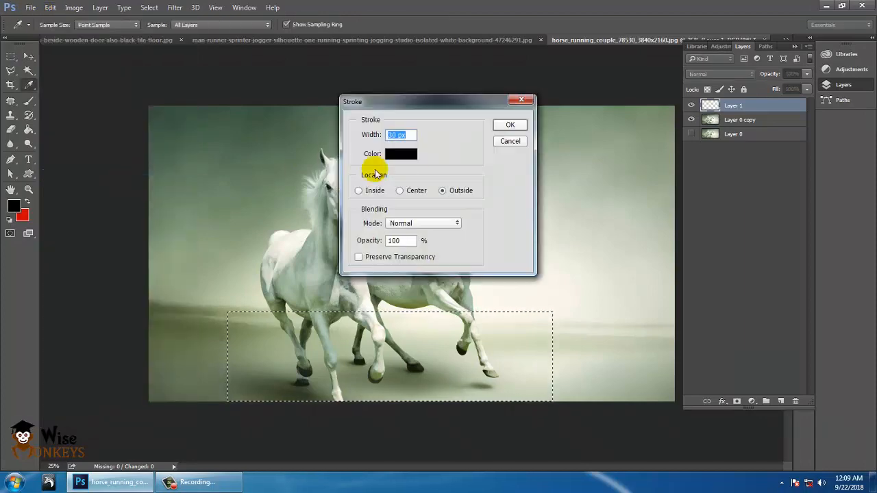
{"action": "left_click", "coordinate": [401, 153]}
{"action": "type", "text": "ffffff"}
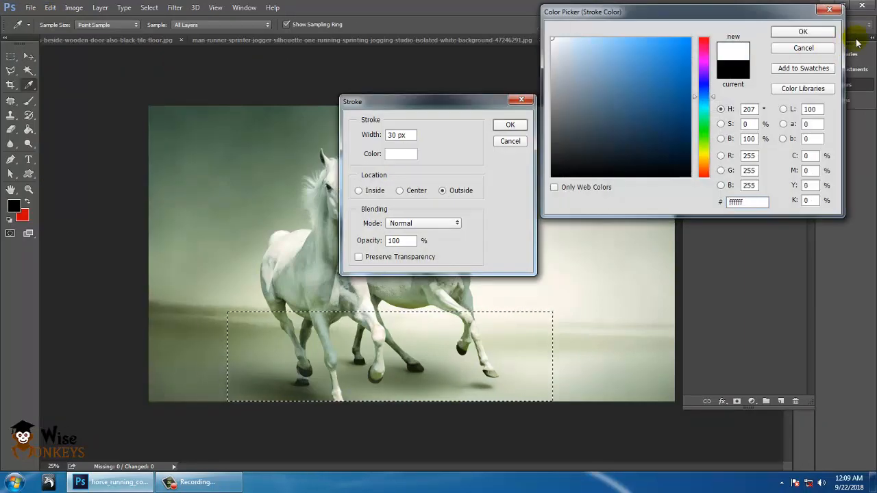
{"action": "left_click", "coordinate": [803, 32]}
{"action": "left_click", "coordinate": [399, 191]}
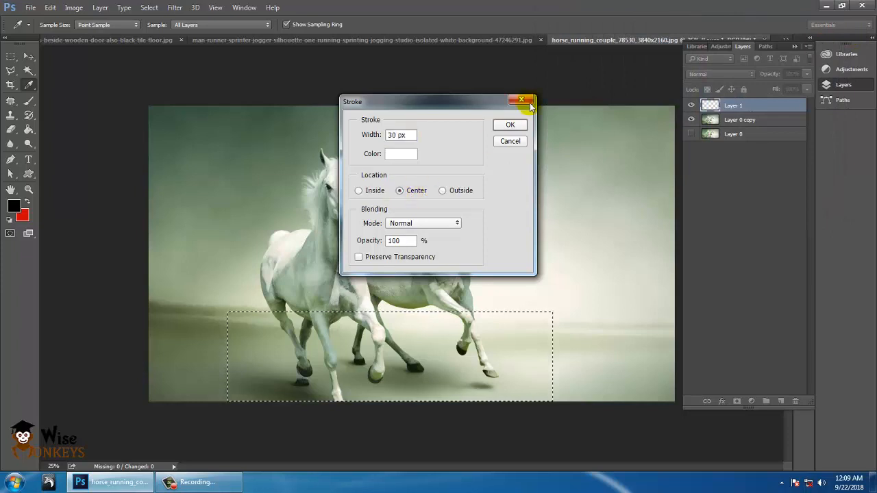
{"action": "left_click", "coordinate": [510, 125]}
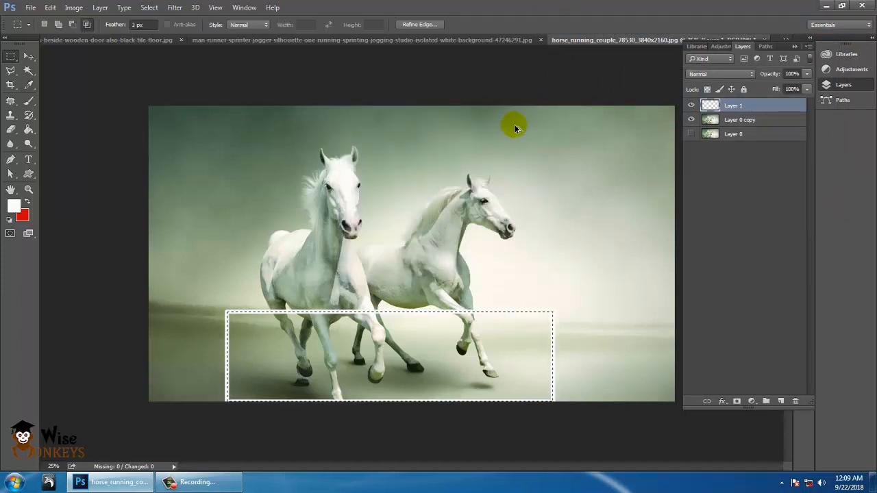
Undo the stroke and redraw the rectangular selection around the horses' lower legs with a 0 px feather.
{"action": "key", "text": "ctrl+z"}
{"action": "left_click_drag", "start_coordinate": [154, 25], "coordinate": [76, 33]}
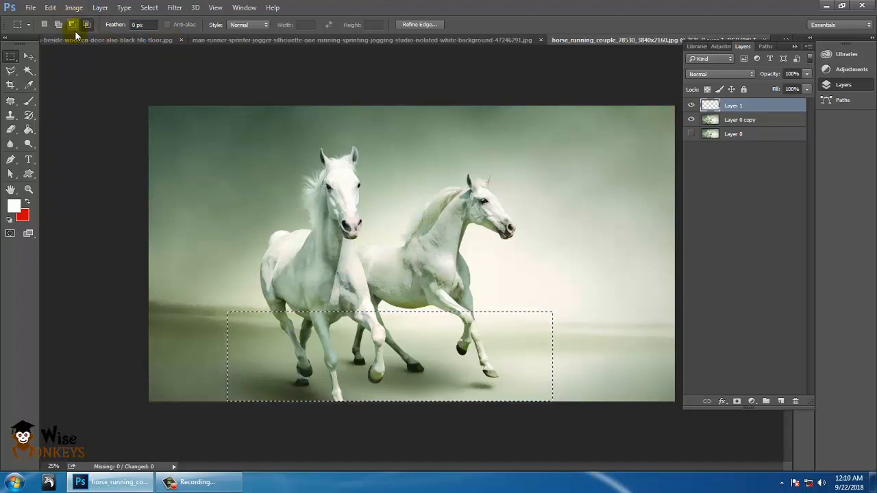
{"action": "left_click", "coordinate": [272, 347]}
{"action": "left_click_drag", "start_coordinate": [339, 348], "coordinate": [540, 405]}
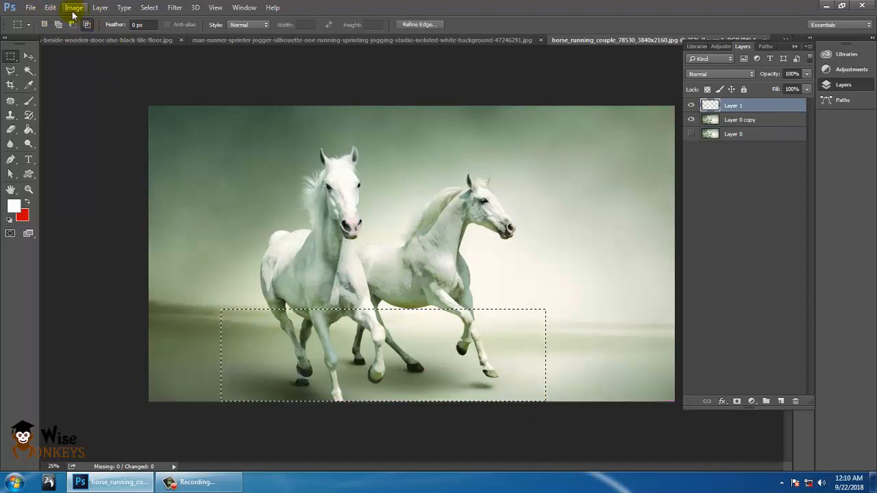
Stroke the new selection with a 60 px white centred line on Layer 1, and deselect.
{"action": "left_click", "coordinate": [50, 8]}
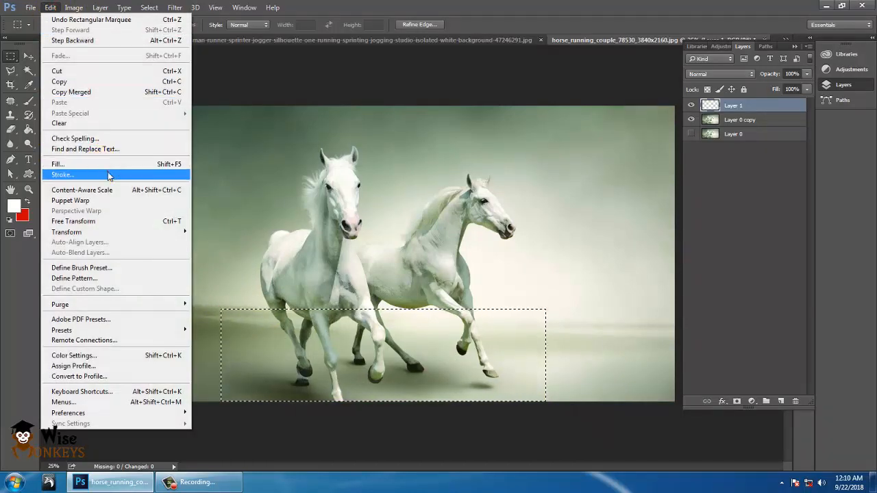
{"action": "left_click", "coordinate": [107, 171]}
{"action": "type", "text": "60"}
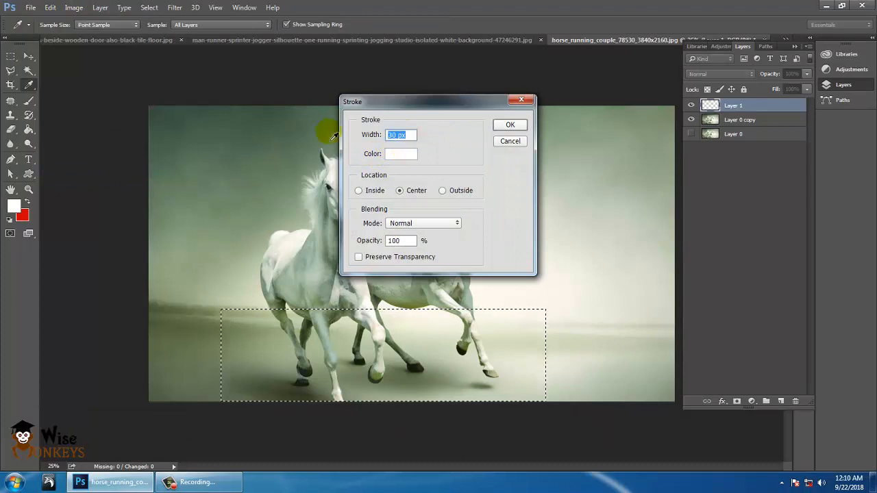
{"action": "left_click", "coordinate": [510, 125]}
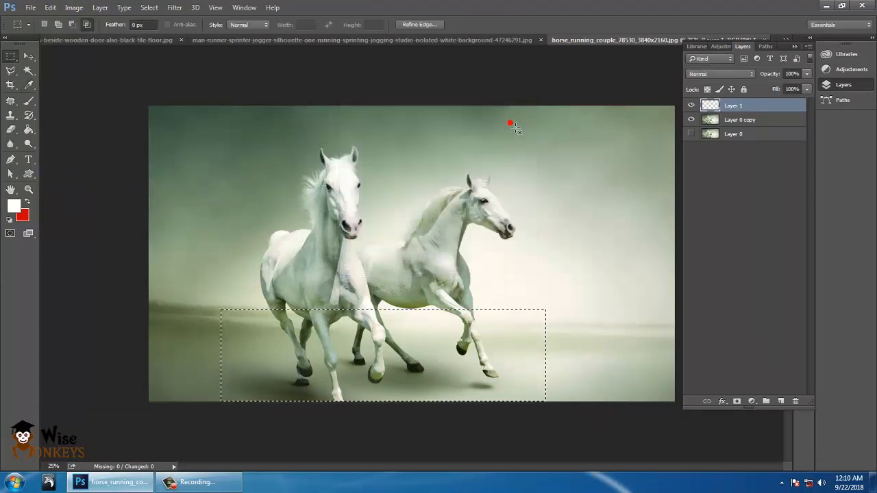
{"action": "left_click", "coordinate": [28, 57]}
{"action": "key", "text": "ctrl+d"}
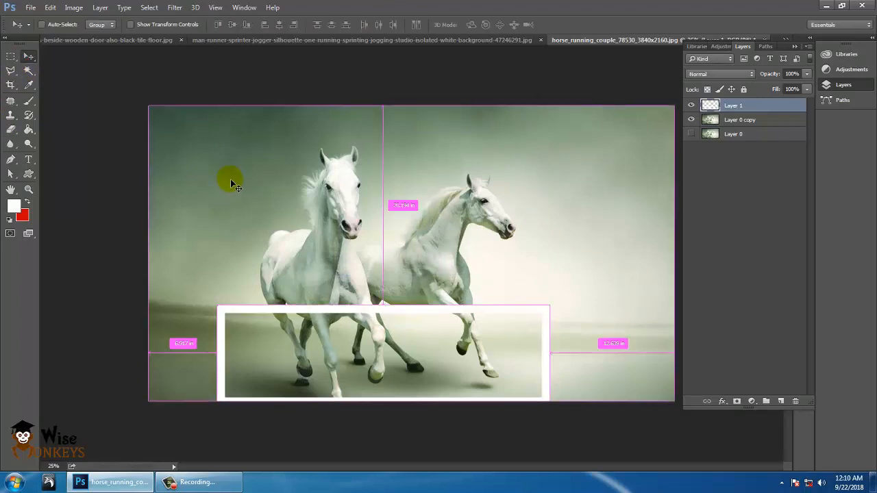
Apply a perspective transform to the white frame, narrowing its upper edge and widening its lower edge beyond the canvas's left side.
{"action": "key", "text": "ctrl+t"}
{"action": "right_click", "coordinate": [464, 314]}
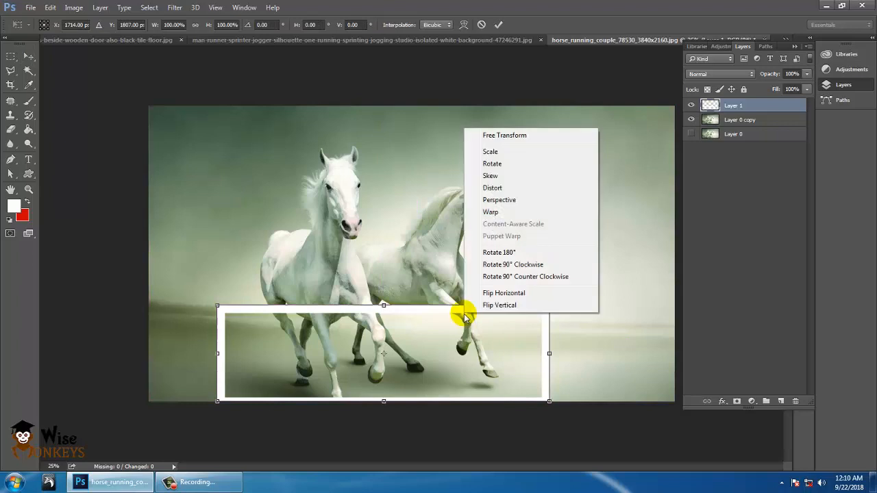
{"action": "left_click", "coordinate": [507, 200]}
{"action": "left_click_drag", "start_coordinate": [549, 305], "coordinate": [507, 329]}
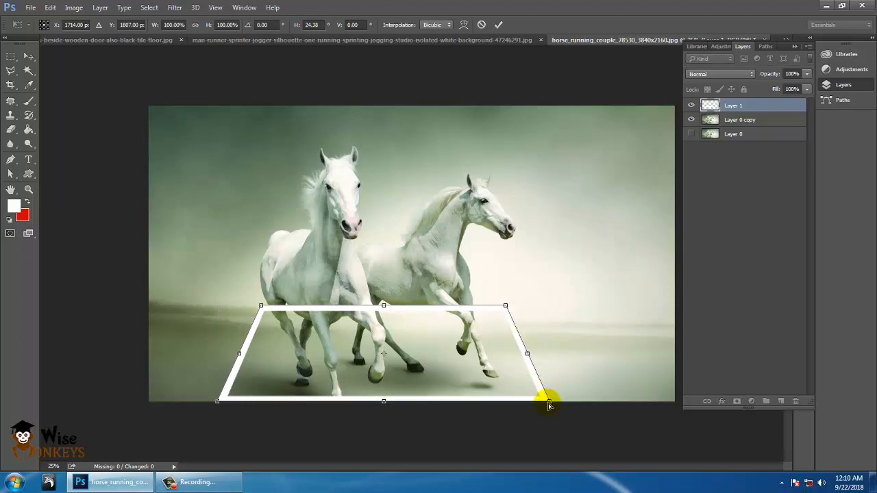
{"action": "left_click_drag", "start_coordinate": [549, 402], "coordinate": [649, 402]}
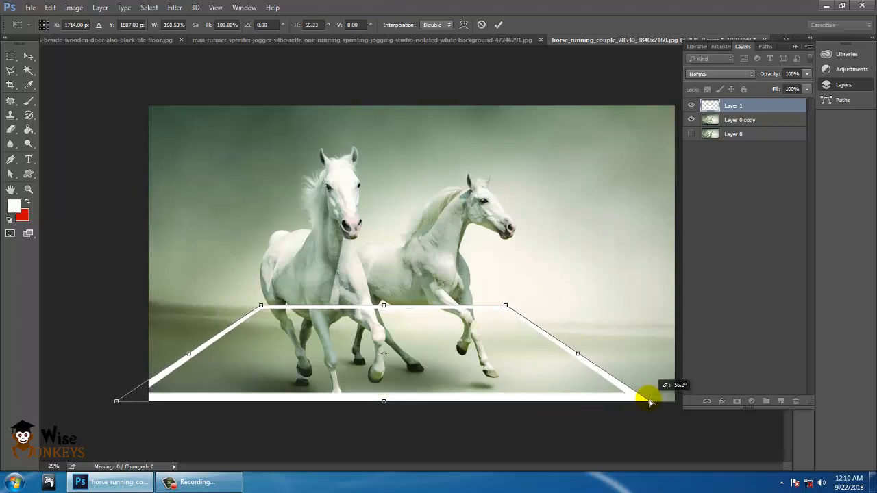
Distort the frame by lowering both upper corners to the same height below the horses' bellies, and commit the transform.
{"action": "right_click", "coordinate": [465, 328]}
{"action": "left_click", "coordinate": [499, 214]}
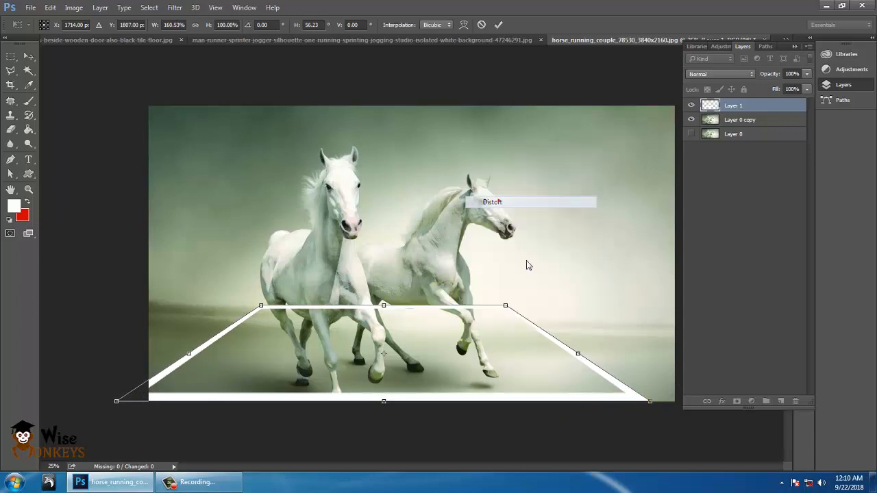
{"action": "left_click_drag", "start_coordinate": [505, 305], "coordinate": [508, 320]}
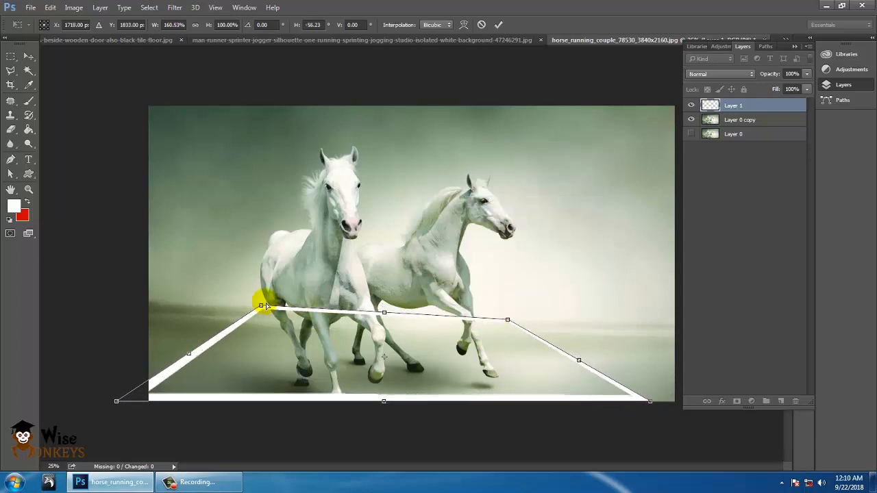
{"action": "left_click_drag", "start_coordinate": [261, 305], "coordinate": [262, 320]}
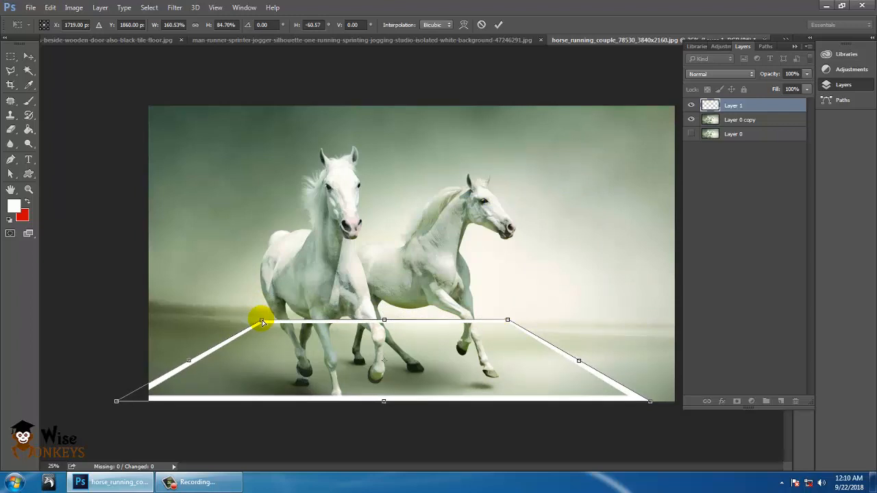
{"action": "key", "text": "Return"}
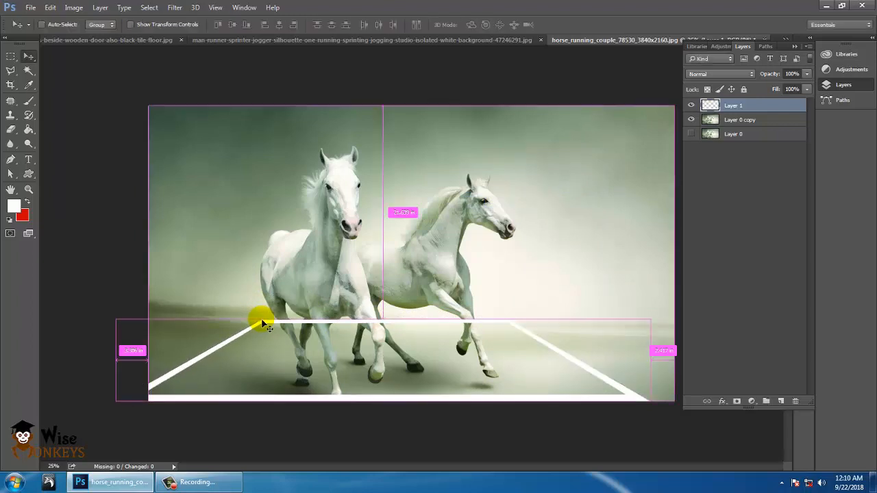
Try to erase the frame line over the front horse's hind leg with an 80 px Eraser brush.
{"action": "key", "text": "ctrl+plus"}
{"action": "key", "text": "ctrl+plus"}
{"action": "left_click_drag", "start_coordinate": [272, 291], "coordinate": [367, 248]}
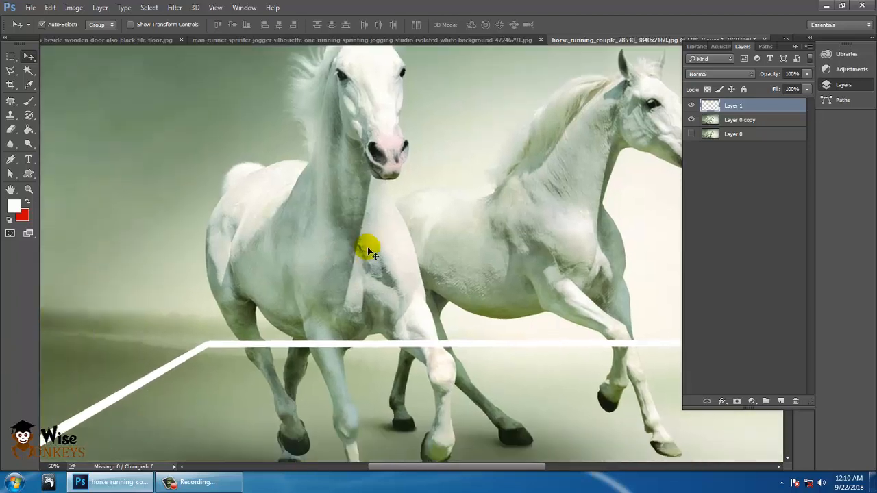
{"action": "key", "text": "ctrl+plus"}
{"action": "left_click_drag", "start_coordinate": [316, 342], "coordinate": [373, 306]}
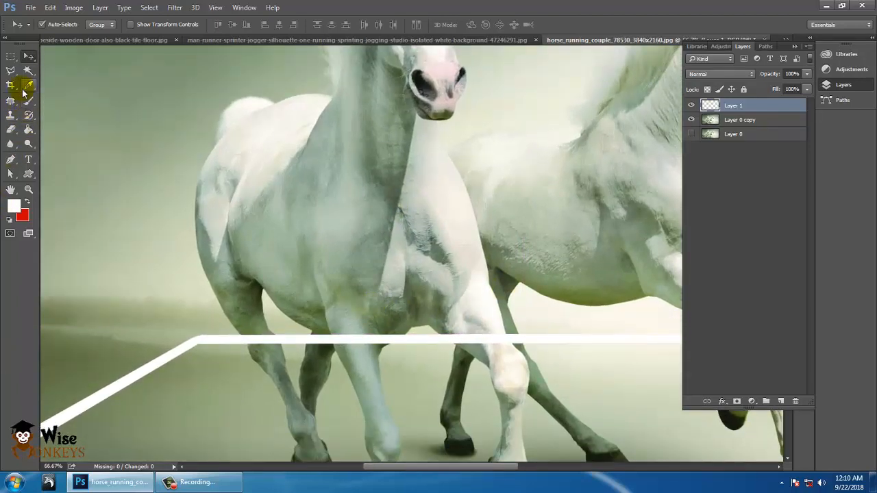
{"action": "right_click", "coordinate": [10, 135]}
{"action": "left_click", "coordinate": [51, 129]}
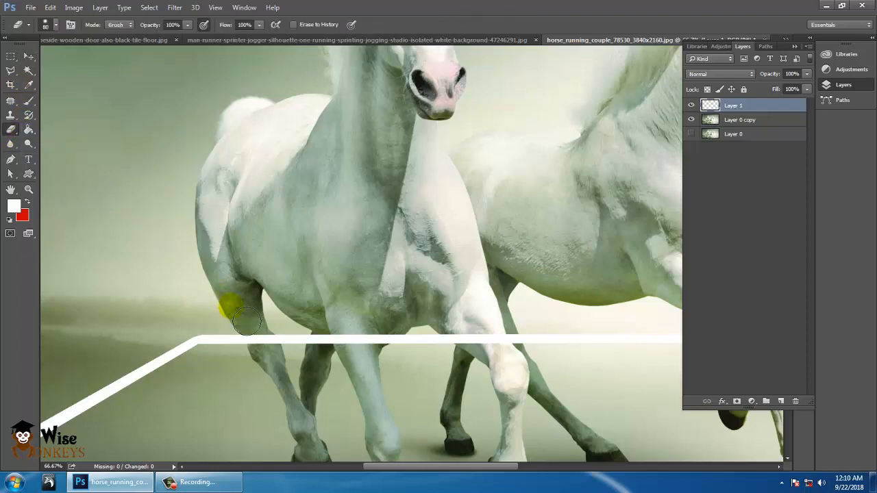
{"action": "left_click_drag", "start_coordinate": [266, 351], "coordinate": [273, 358]}
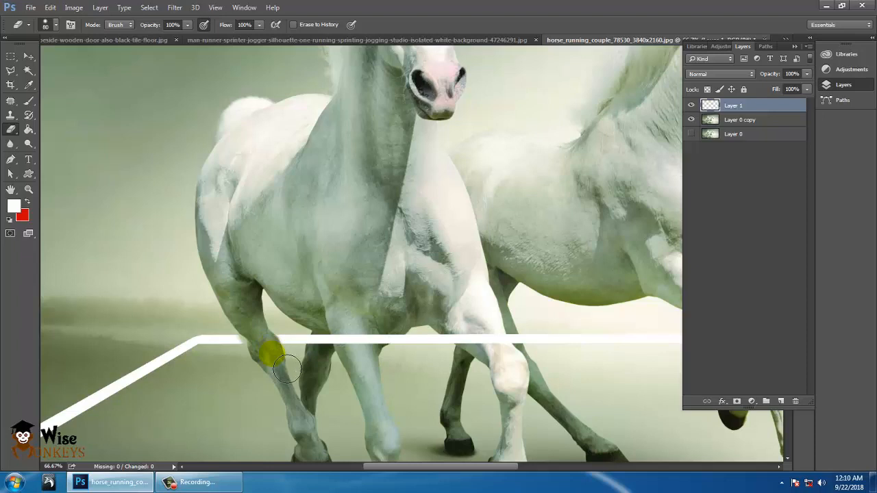
{"action": "left_click", "coordinate": [49, 25]}
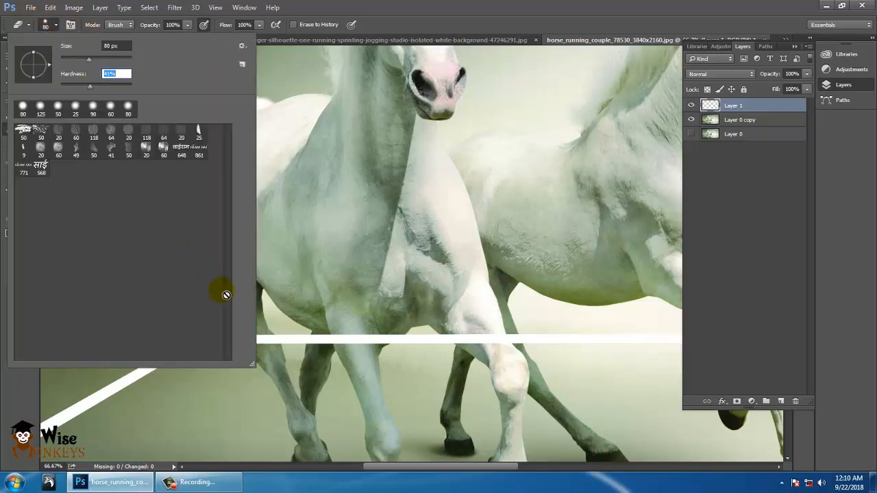
{"action": "left_click", "coordinate": [759, 191]}
Outline the frame line over the front horse's hind leg with the Magnetic Lasso, delete that part, and deselect.
{"action": "key", "text": "ctrl+plus"}
{"action": "left_click_drag", "start_coordinate": [185, 283], "coordinate": [267, 247]}
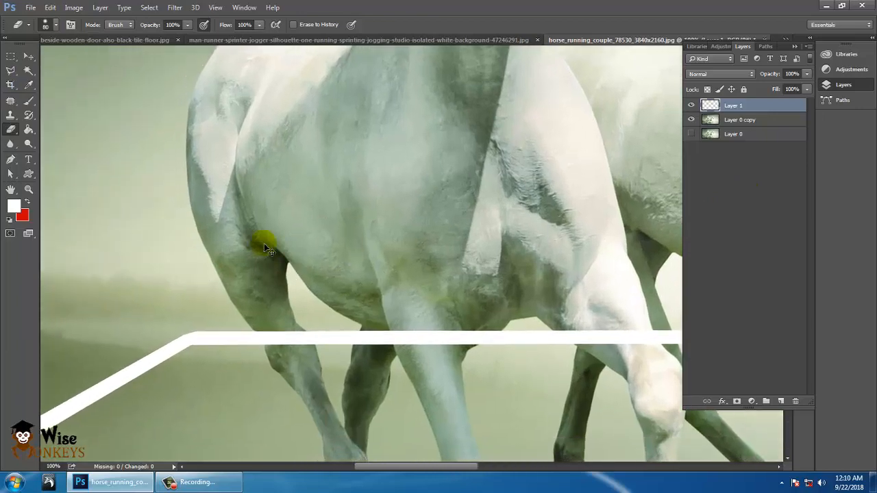
{"action": "key", "text": "ctrl+plus"}
{"action": "left_click_drag", "start_coordinate": [236, 301], "coordinate": [263, 231]}
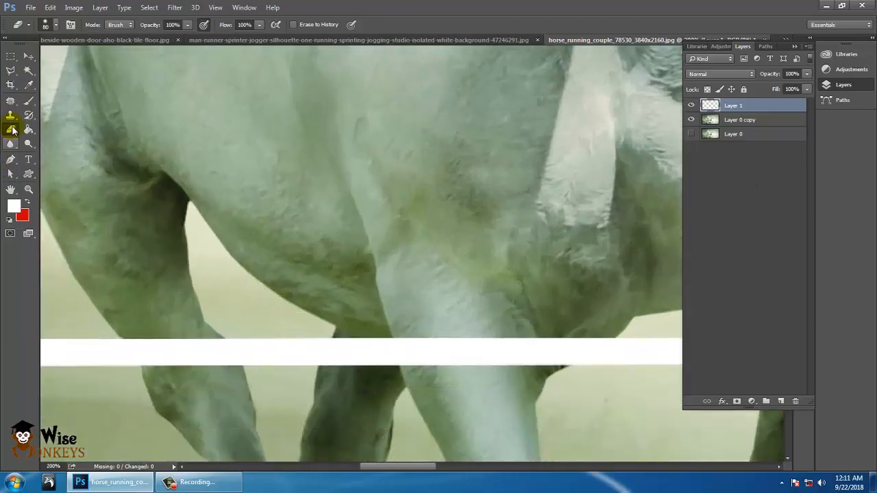
{"action": "right_click", "coordinate": [10, 69]}
{"action": "left_click", "coordinate": [55, 91]}
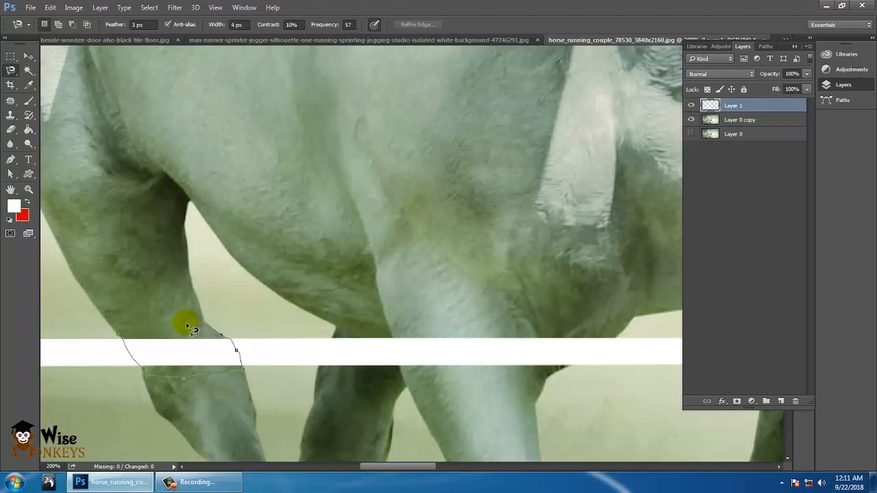
{"action": "left_click", "coordinate": [125, 343]}
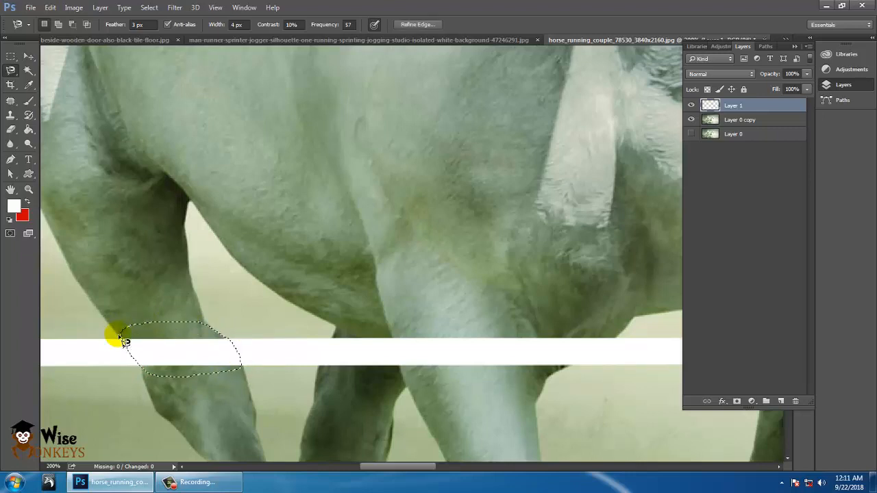
{"action": "key", "text": "Delete"}
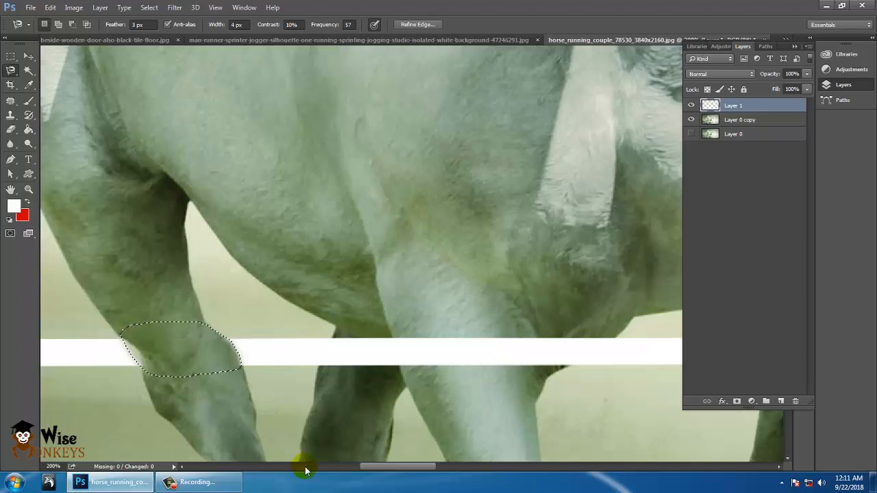
{"action": "key", "text": "ctrl+d"}
Erase the white line where it crosses the front horse's other hind leg, straight foreleg and chest.
{"action": "left_click_drag", "start_coordinate": [480, 388], "coordinate": [368, 376]}
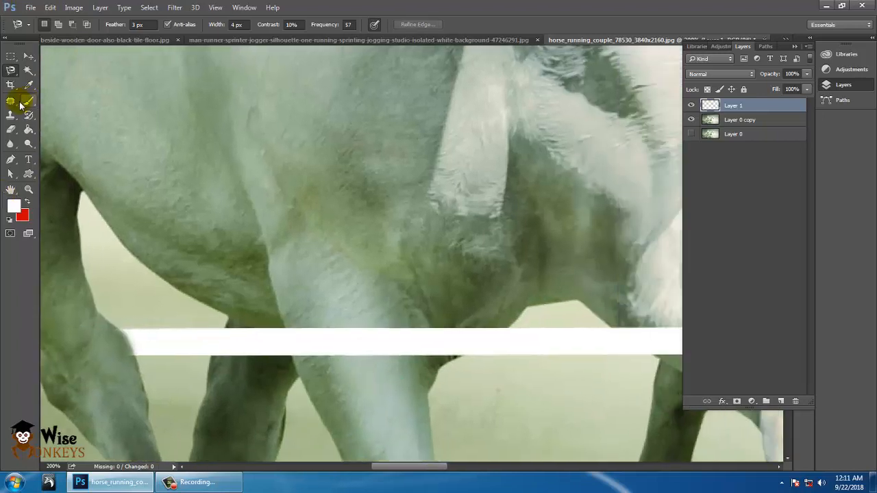
{"action": "left_click", "coordinate": [10, 129]}
{"action": "mouse_move", "coordinate": [337, 367]}
{"action": "left_mouse_down"}
{"action": "mouse_move", "coordinate": [323, 372]}
{"action": "mouse_move", "coordinate": [313, 402]}
{"action": "mouse_move", "coordinate": [308, 382]}
{"action": "mouse_move", "coordinate": [302, 410]}
{"action": "mouse_move", "coordinate": [312, 394]}
{"action": "mouse_move", "coordinate": [313, 402]}
{"action": "mouse_move", "coordinate": [294, 404]}
{"action": "mouse_move", "coordinate": [283, 391]}
{"action": "mouse_move", "coordinate": [383, 384]}
{"action": "mouse_move", "coordinate": [519, 337]}
{"action": "mouse_move", "coordinate": [501, 345]}
{"action": "mouse_move", "coordinate": [509, 331]}
{"action": "mouse_move", "coordinate": [520, 341]}
{"action": "left_mouse_up"}
{"action": "key", "text": "space"}
{"action": "left_click_drag", "start_coordinate": [477, 280], "coordinate": [185, 290]}
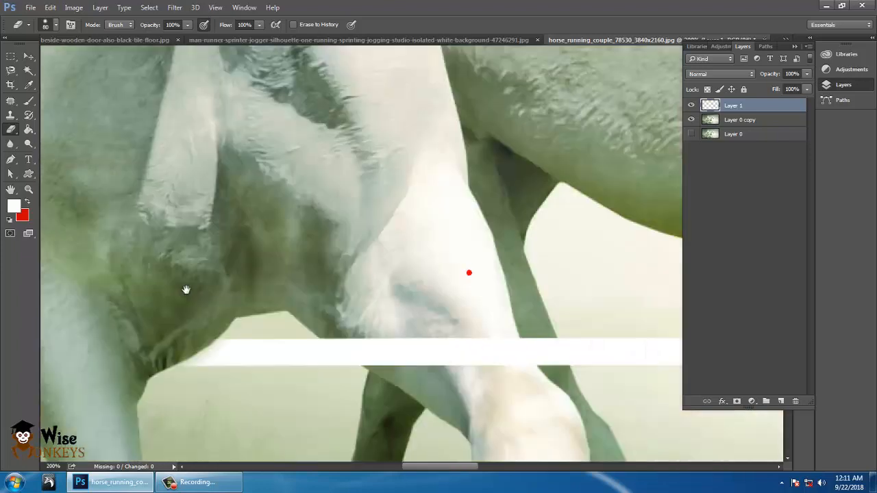
Erase the line over the front horse's raised foreleg and the rear horse's adjacent hind leg, using a 50 px brush for fine edges.
{"action": "mouse_move", "coordinate": [402, 361]}
{"action": "left_mouse_down"}
{"action": "mouse_move", "coordinate": [358, 351]}
{"action": "mouse_move", "coordinate": [442, 369]}
{"action": "mouse_move", "coordinate": [464, 389]}
{"action": "mouse_move", "coordinate": [507, 371]}
{"action": "mouse_move", "coordinate": [521, 382]}
{"action": "mouse_move", "coordinate": [546, 372]}
{"action": "mouse_move", "coordinate": [567, 395]}
{"action": "left_mouse_up"}
{"action": "left_click_drag", "start_coordinate": [538, 355], "coordinate": [545, 374]}
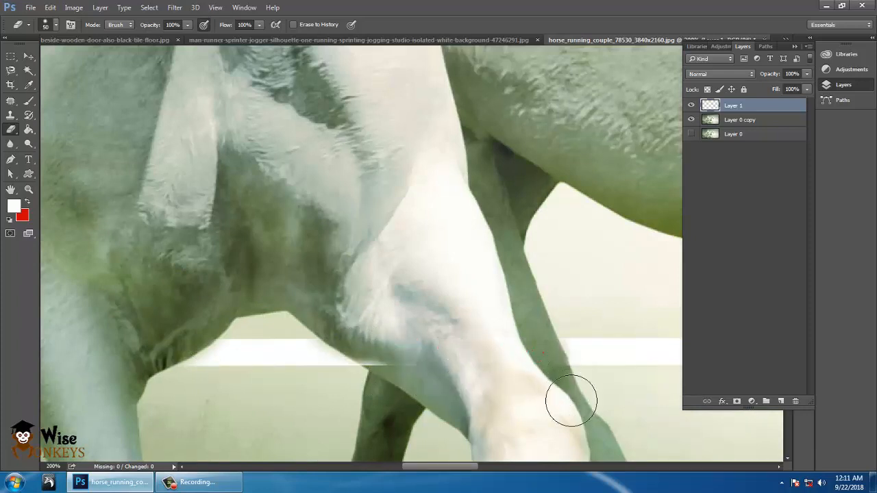
{"action": "left_click", "coordinate": [546, 370]}
Erase the white line where it crosses the rear horse's front legs.
{"action": "key", "text": "space"}
{"action": "left_click_drag", "start_coordinate": [545, 322], "coordinate": [276, 308]}
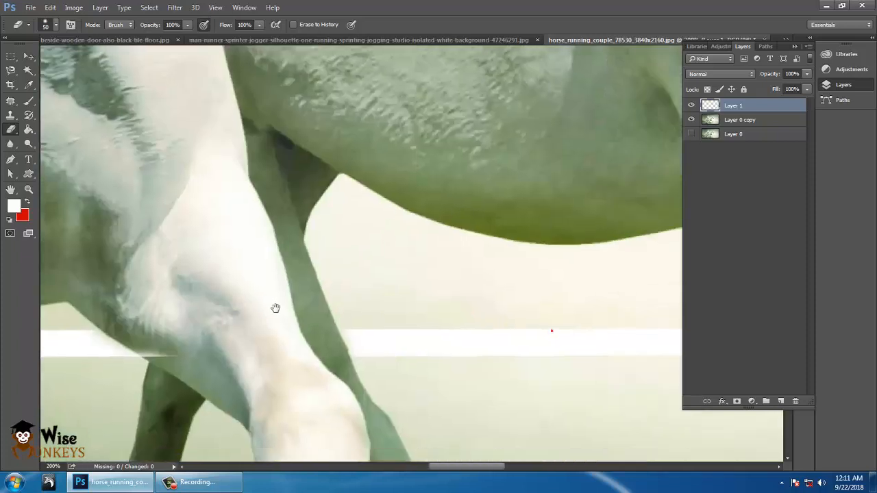
{"action": "left_click_drag", "start_coordinate": [576, 331], "coordinate": [266, 308]}
{"action": "left_click_drag", "start_coordinate": [443, 325], "coordinate": [313, 329]}
{"action": "mouse_move", "coordinate": [475, 312]}
{"action": "left_mouse_down"}
{"action": "mouse_move", "coordinate": [475, 333]}
{"action": "mouse_move", "coordinate": [466, 320]}
{"action": "mouse_move", "coordinate": [500, 323]}
{"action": "mouse_move", "coordinate": [514, 363]}
{"action": "mouse_move", "coordinate": [525, 363]}
{"action": "mouse_move", "coordinate": [530, 348]}
{"action": "mouse_move", "coordinate": [534, 368]}
{"action": "left_mouse_up"}
{"action": "scroll", "coordinate": [509, 342], "scroll_direction": "down", "scroll_amount": 5}
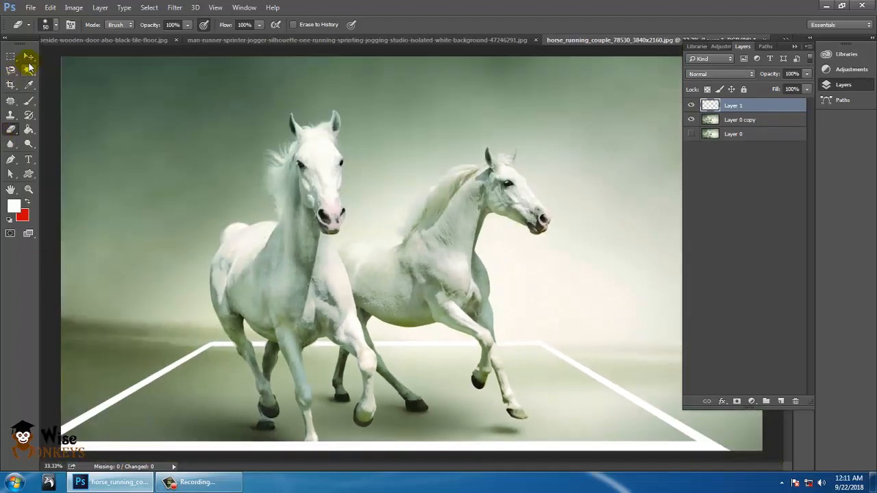
{"action": "left_click", "coordinate": [29, 57]}
{"action": "left_click", "coordinate": [669, 370]}
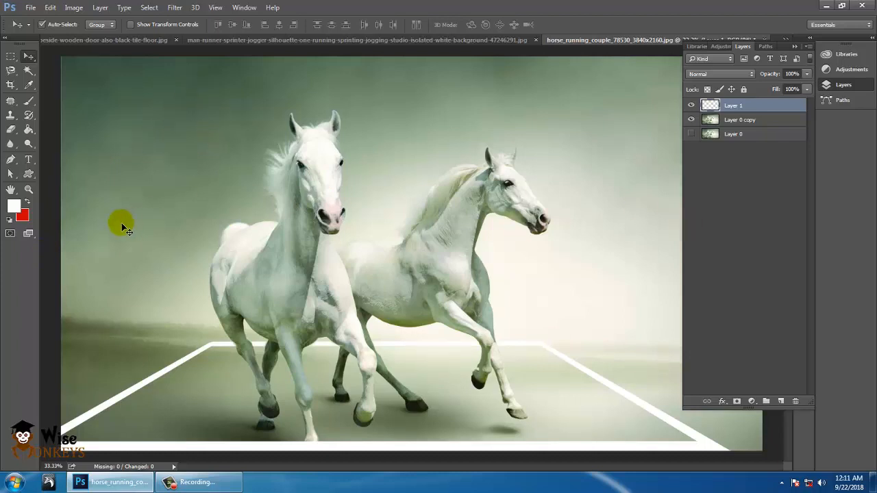
{"action": "right_click", "coordinate": [15, 73]}
{"action": "left_click", "coordinate": [68, 93]}
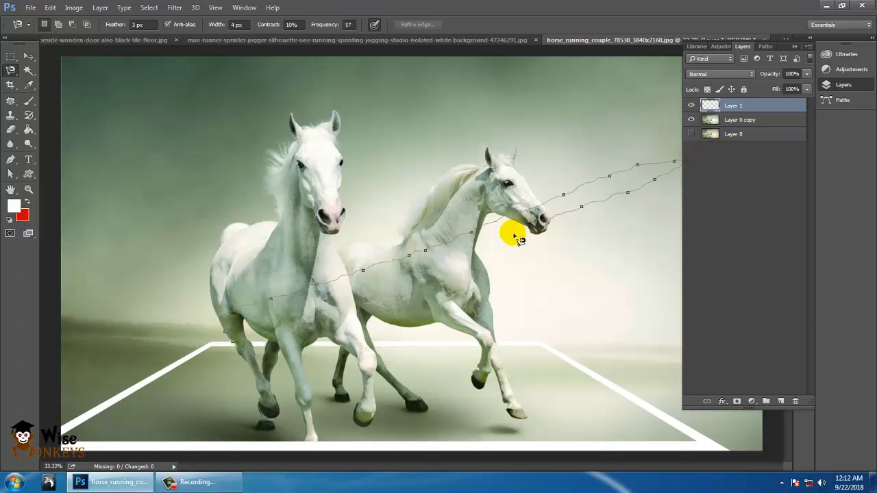
{"action": "key", "text": "Escape"}
On Layer 0 copy, start a Magnetic Lasso outline along the front horse's rump, back and neck.
{"action": "left_click", "coordinate": [737, 119]}
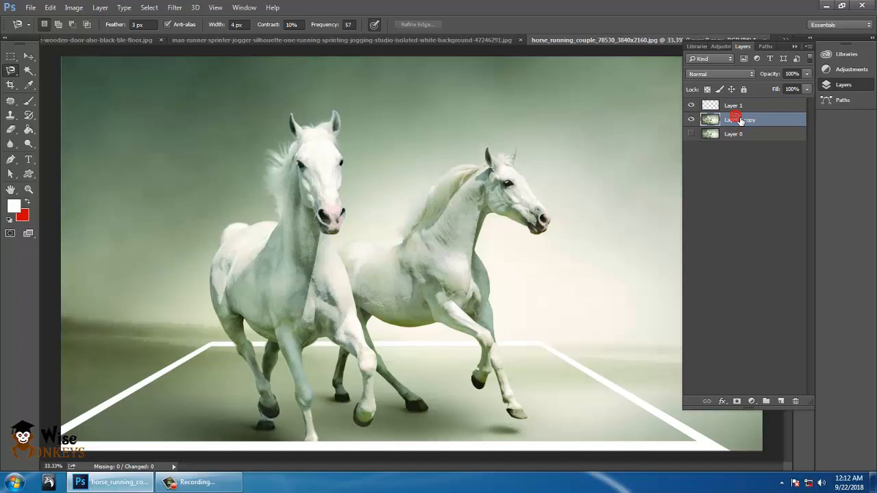
{"action": "left_click", "coordinate": [234, 344]}
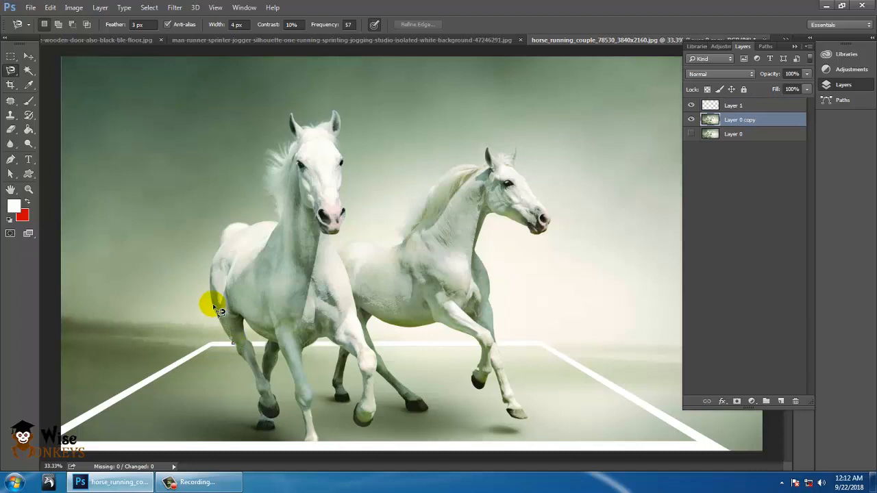
{"action": "scroll", "coordinate": [218, 310], "scroll_direction": "up", "scroll_amount": 2}
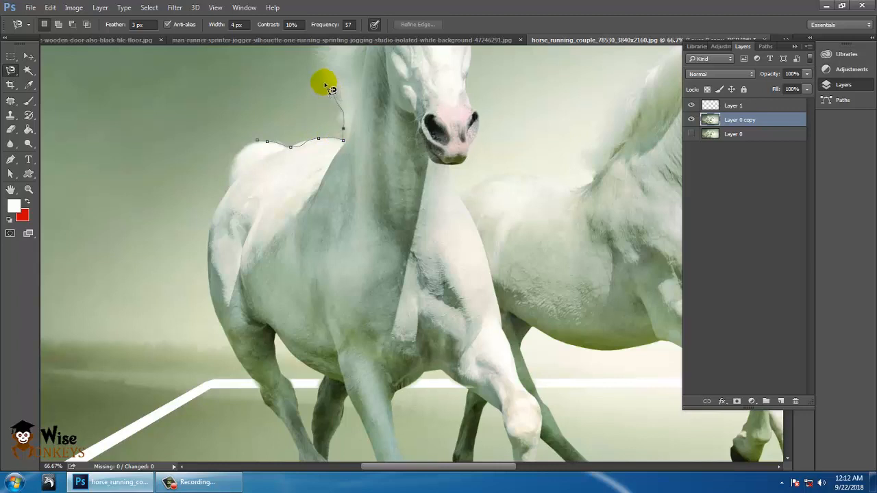
{"action": "key", "text": "space"}
{"action": "left_click_drag", "start_coordinate": [324, 77], "coordinate": [333, 273]}
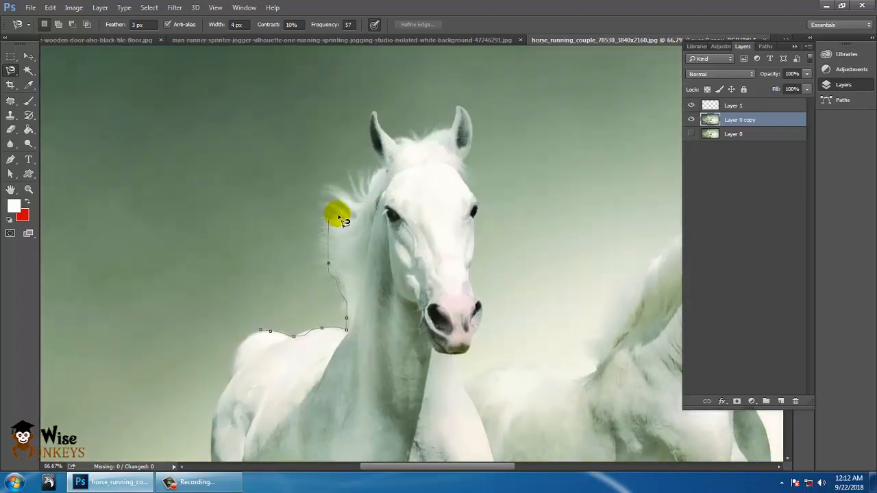
Continue the lasso outline around the front horse's mane tufts and up to the tip of its first ear.
{"action": "left_click", "coordinate": [331, 190]}
{"action": "left_click", "coordinate": [350, 178]}
{"action": "left_click", "coordinate": [359, 194]}
{"action": "left_click", "coordinate": [366, 189]}
{"action": "left_click", "coordinate": [369, 119]}
{"action": "left_click", "coordinate": [373, 114]}
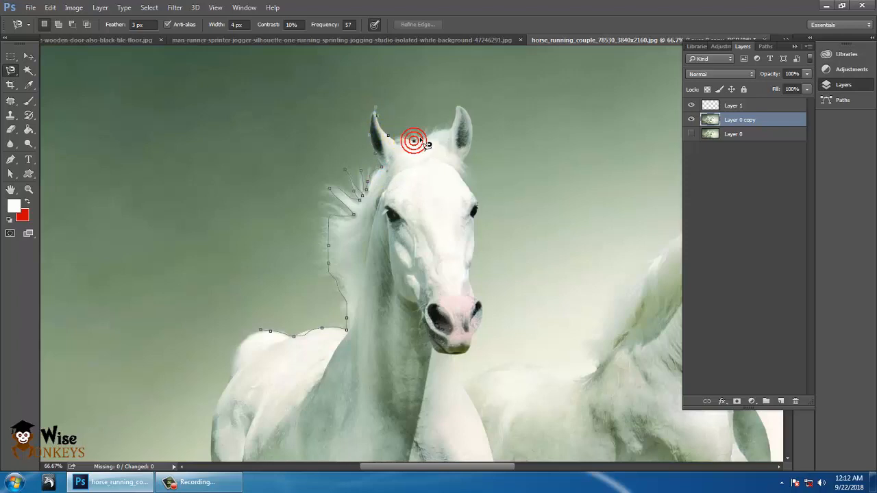
Carry the outline over the front horse's second ear and down its face, around the muzzle to the chest.
{"action": "left_click", "coordinate": [458, 106]}
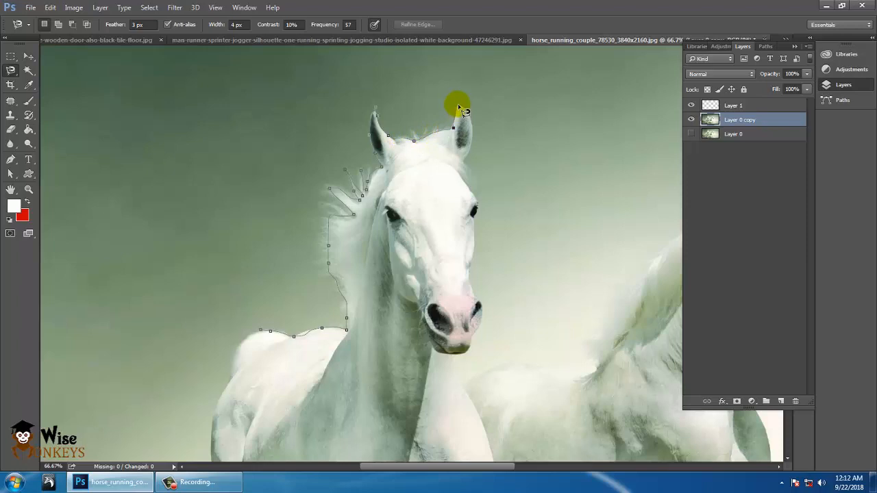
{"action": "left_click", "coordinate": [472, 125]}
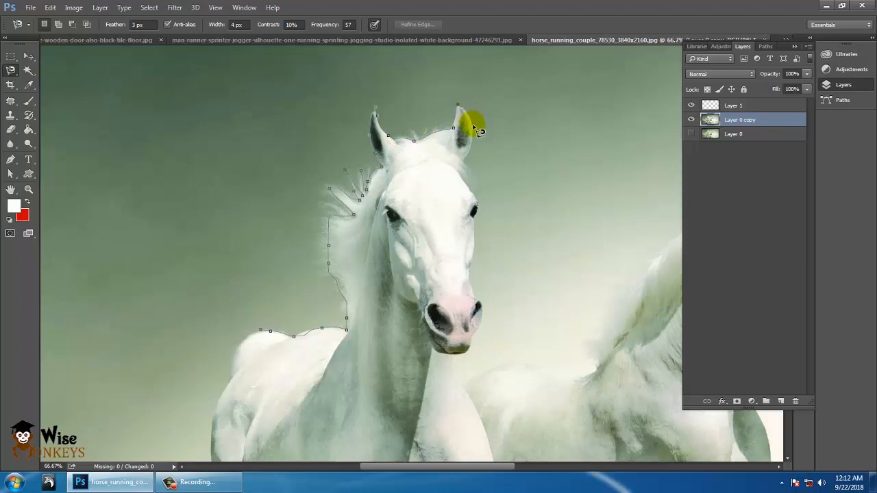
{"action": "left_click", "coordinate": [462, 172]}
{"action": "left_click", "coordinate": [473, 193]}
{"action": "left_click", "coordinate": [459, 376]}
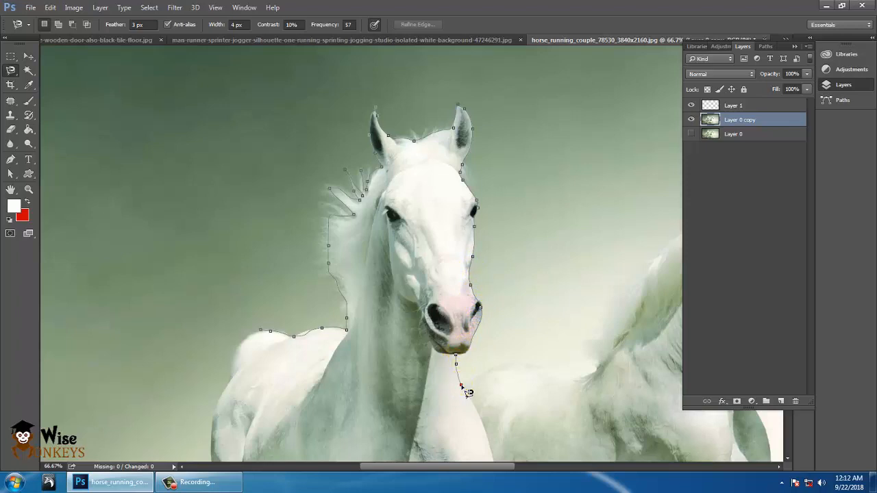
Continue the Magnetic Lasso outline from the front horse's chest along the rear horse's back and mane to just before its ear.
{"action": "mouse_move", "coordinate": [465, 389]}
{"action": "left_mouse_down"}
{"action": "mouse_move", "coordinate": [432, 409]}
{"action": "mouse_move", "coordinate": [276, 415]}
{"action": "left_mouse_up"}
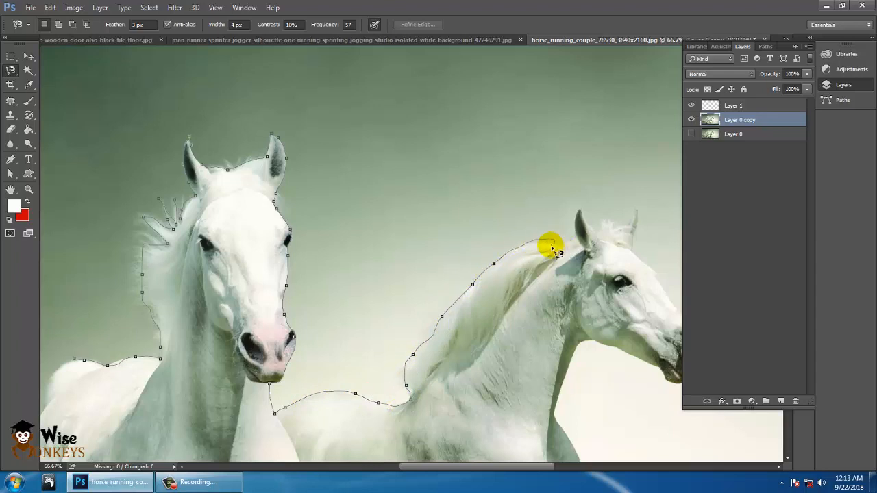
{"action": "key", "text": "BackSpace"}
{"action": "key", "text": "BackSpace"}
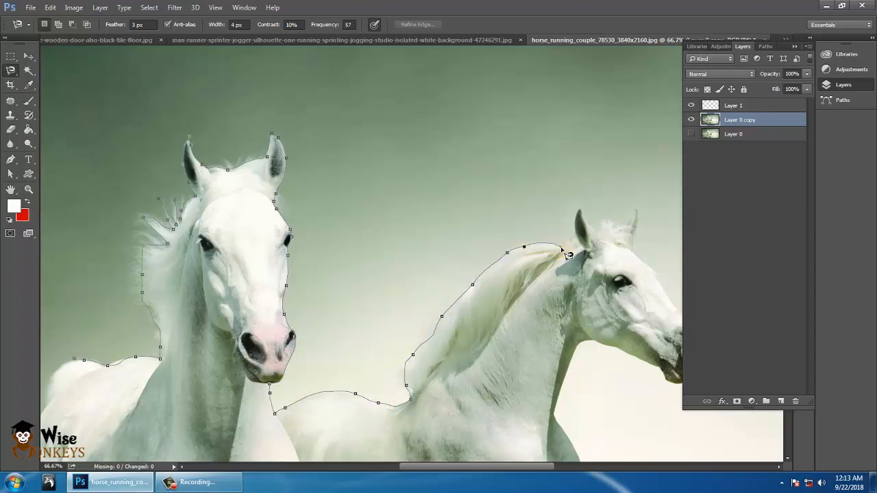
{"action": "left_click", "coordinate": [559, 247]}
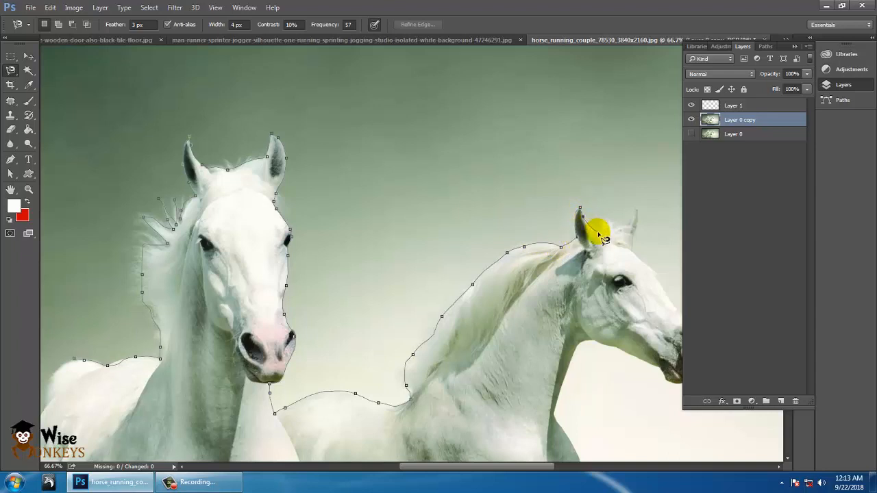
Carry the outline around the rear horse's ears and forelock, down its face, around the muzzle and along the throat.
{"action": "left_click", "coordinate": [603, 218]}
{"action": "left_click", "coordinate": [622, 225]}
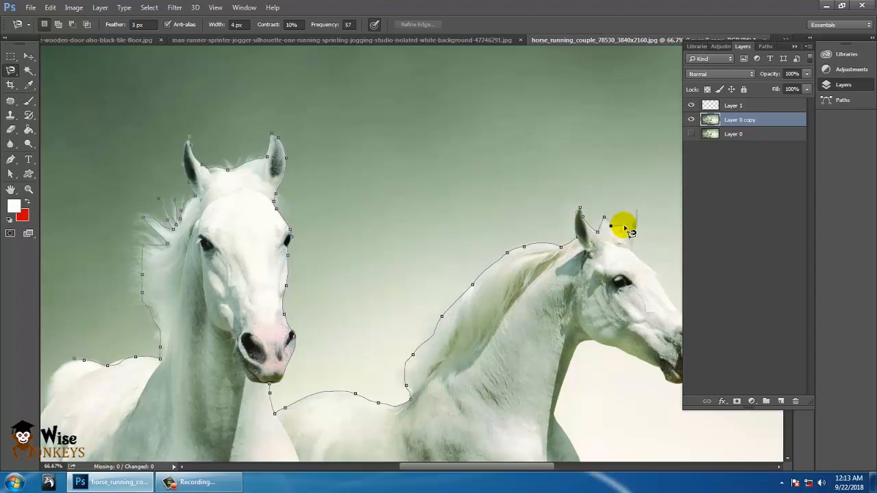
{"action": "left_click", "coordinate": [637, 212]}
{"action": "left_click", "coordinate": [637, 222]}
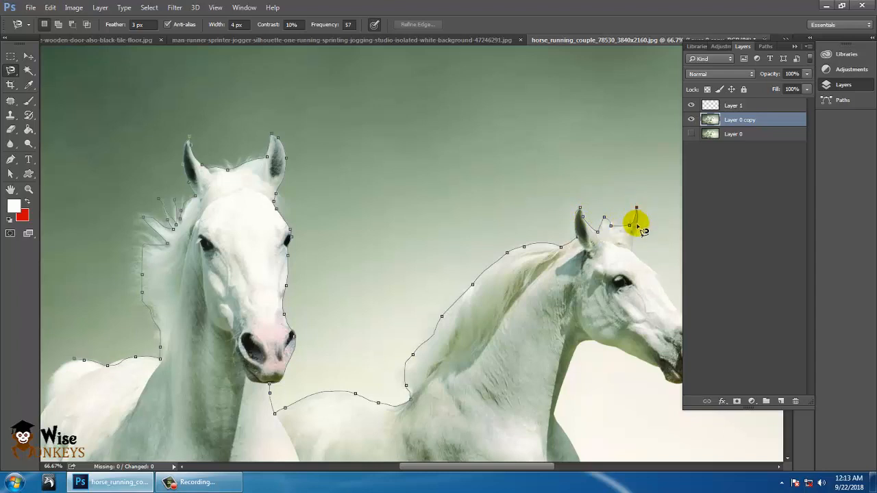
{"action": "left_click", "coordinate": [632, 246]}
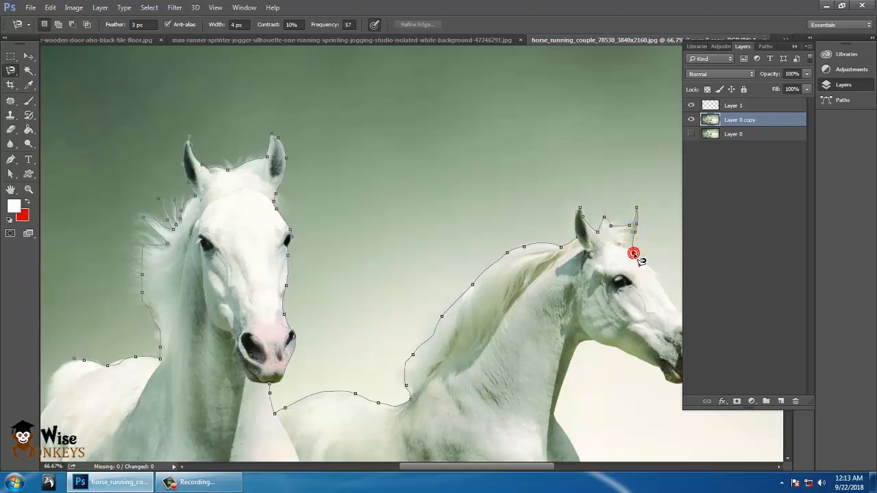
{"action": "left_click_drag", "start_coordinate": [634, 253], "coordinate": [423, 224]}
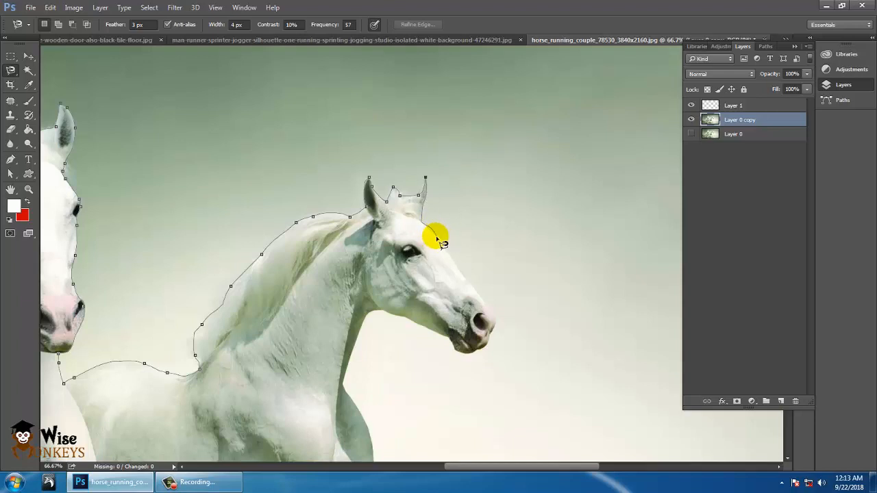
{"action": "left_click", "coordinate": [491, 309]}
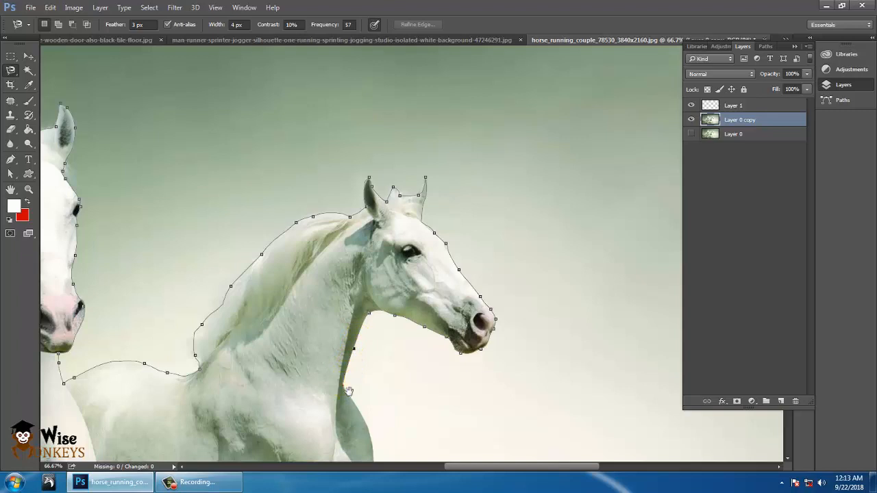
Extend the outline down the rear horse's chest to the white frame, following the frame's outer edge to the canvas's lower edge.
{"action": "left_click_drag", "start_coordinate": [349, 390], "coordinate": [348, 258]}
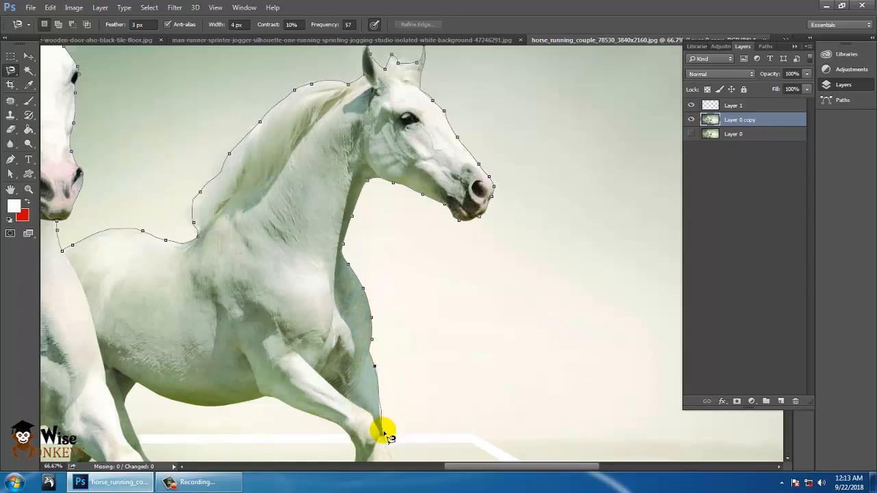
{"action": "mouse_move", "coordinate": [393, 442]}
{"action": "left_mouse_down"}
{"action": "mouse_move", "coordinate": [474, 438]}
{"action": "mouse_move", "coordinate": [320, 311]}
{"action": "mouse_move", "coordinate": [186, 229]}
{"action": "left_mouse_up"}
{"action": "mouse_move", "coordinate": [226, 249]}
{"action": "left_mouse_down"}
{"action": "mouse_move", "coordinate": [507, 418]}
{"action": "mouse_move", "coordinate": [579, 449]}
{"action": "left_mouse_up"}
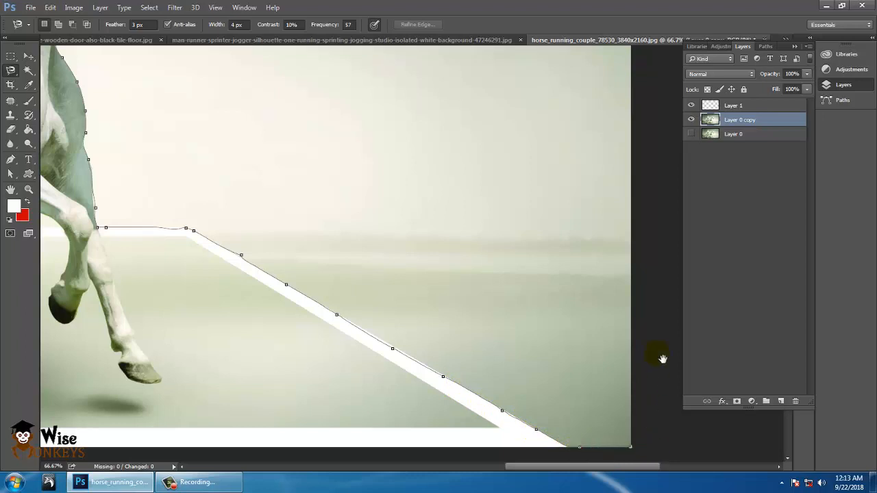
Run the outline around the canvas border, up the right side, across the top and down the left side to the frame.
{"action": "left_click_drag", "start_coordinate": [664, 228], "coordinate": [608, 385]}
{"action": "mouse_move", "coordinate": [632, 213]}
{"action": "left_mouse_down"}
{"action": "mouse_move", "coordinate": [609, 443]}
{"action": "mouse_move", "coordinate": [611, 311]}
{"action": "mouse_move", "coordinate": [611, 366]}
{"action": "left_mouse_up"}
{"action": "left_click_drag", "start_coordinate": [209, 191], "coordinate": [548, 181]}
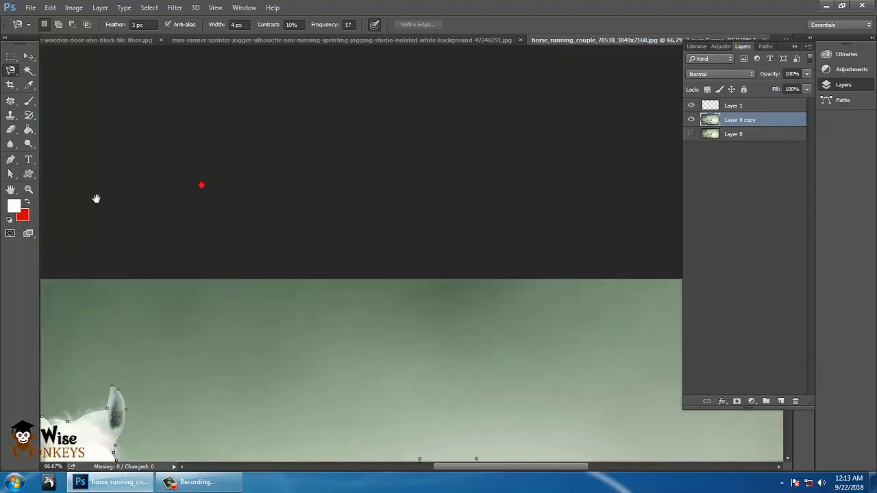
{"action": "left_click_drag", "start_coordinate": [96, 199], "coordinate": [521, 247]}
{"action": "left_click_drag", "start_coordinate": [158, 202], "coordinate": [508, 179]}
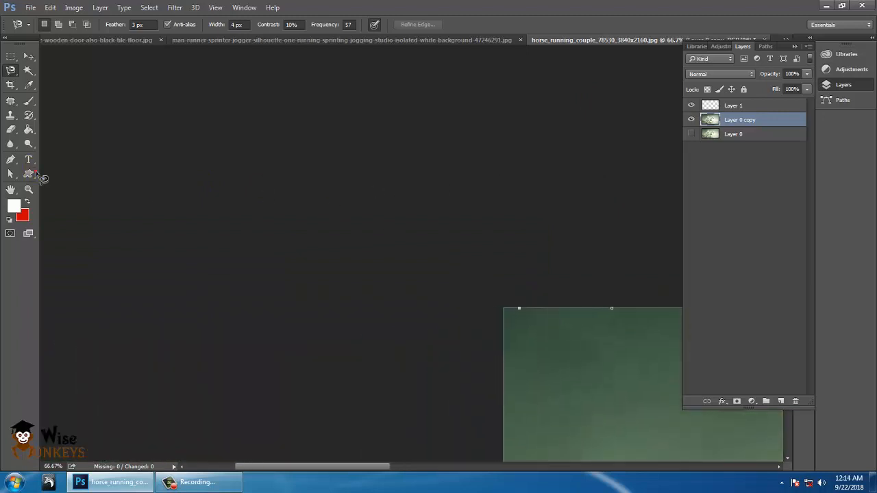
{"action": "left_click_drag", "start_coordinate": [352, 352], "coordinate": [281, 88]}
{"action": "left_click_drag", "start_coordinate": [322, 454], "coordinate": [339, 178]}
{"action": "left_click_drag", "start_coordinate": [328, 300], "coordinate": [293, 121]}
{"action": "left_click_drag", "start_coordinate": [314, 357], "coordinate": [310, 309]}
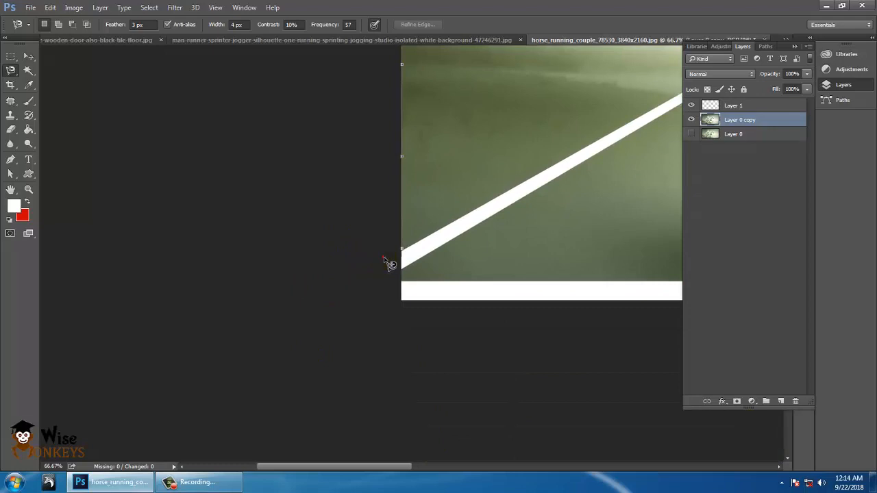
Trace the frame's left diagonal and the front horse's hind leg and rump, closing the outline at its starting point.
{"action": "left_click", "coordinate": [413, 243]}
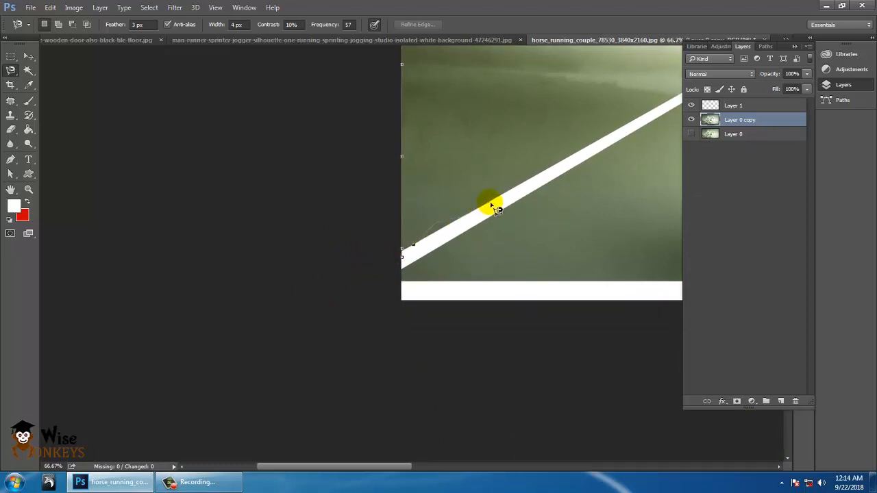
{"action": "left_click", "coordinate": [422, 239]}
{"action": "key", "text": "space"}
{"action": "left_click_drag", "start_coordinate": [540, 174], "coordinate": [438, 273]}
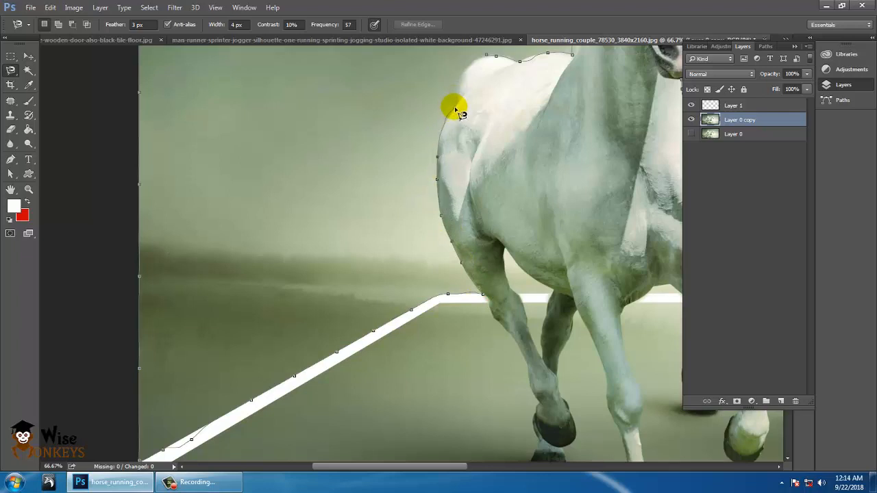
{"action": "left_click", "coordinate": [489, 57]}
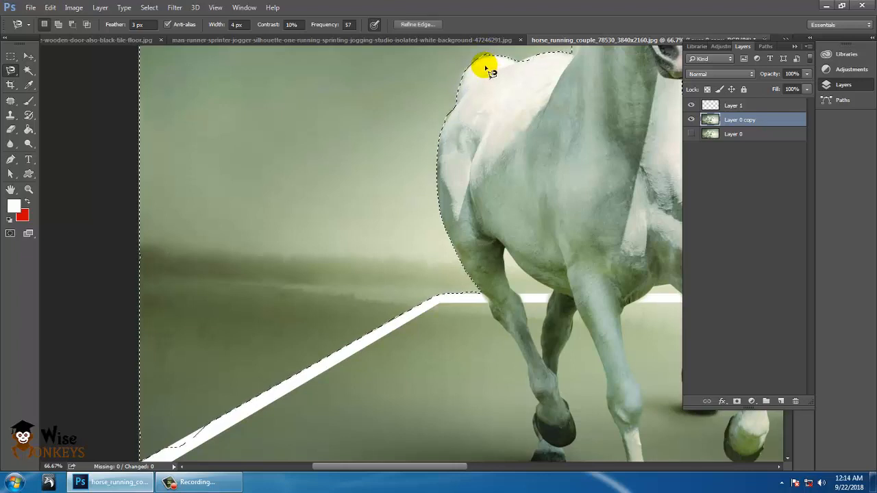
Subtract the stray area along the front horse's back from the selection with the Lasso Tool.
{"action": "left_click_drag", "start_coordinate": [540, 130], "coordinate": [497, 302]}
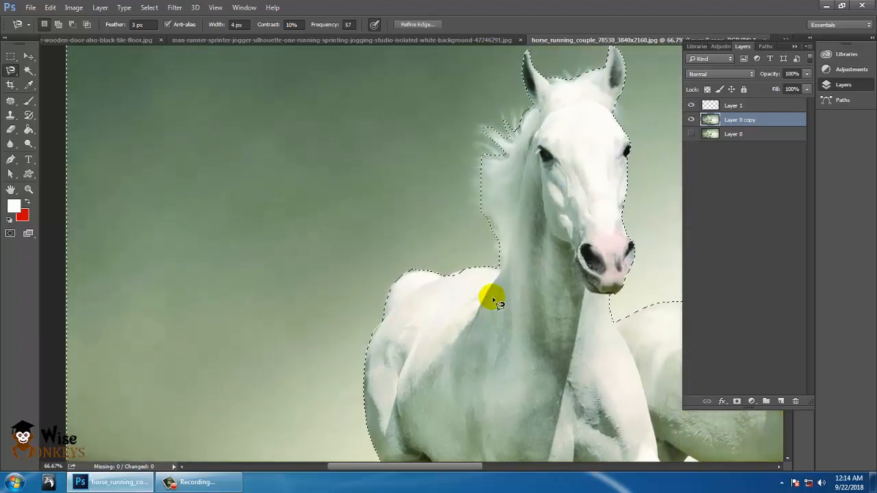
{"action": "key", "text": "ctrl+plus"}
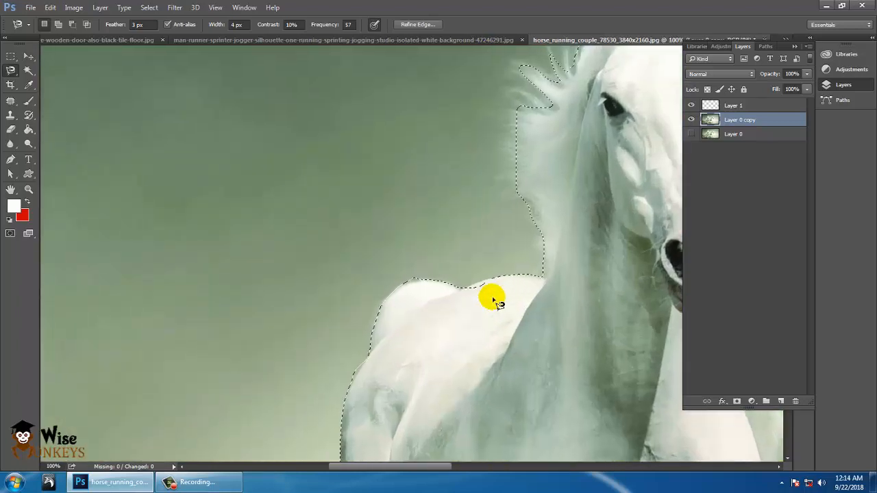
{"action": "right_click", "coordinate": [11, 71]}
{"action": "left_click", "coordinate": [44, 70]}
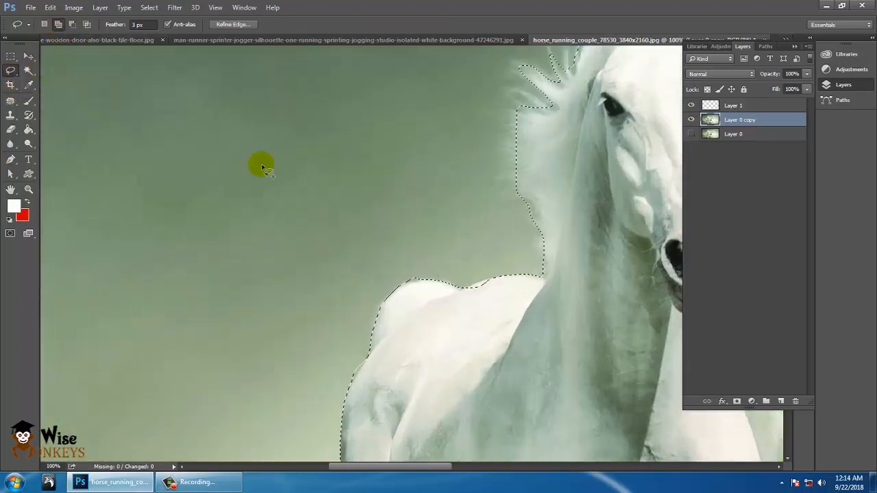
{"action": "mouse_move", "coordinate": [491, 302]}
{"action": "left_mouse_down"}
{"action": "mouse_move", "coordinate": [489, 281]}
{"action": "mouse_move", "coordinate": [462, 290]}
{"action": "left_mouse_up"}
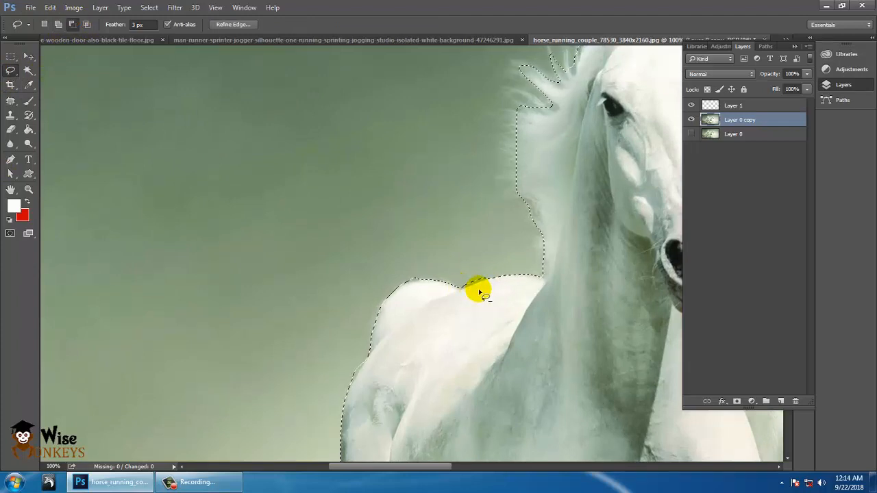
Delete the selected background around the horses and frame from Layer 0 copy, and deselect.
{"action": "key", "text": "ctrl+minus"}
{"action": "key", "text": "ctrl+minus"}
{"action": "key", "text": "ctrl+minus"}
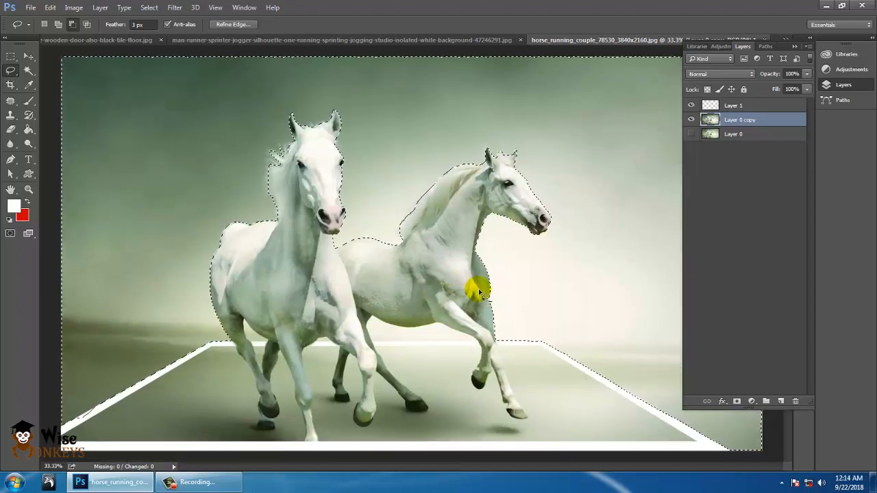
{"action": "key", "text": "Delete"}
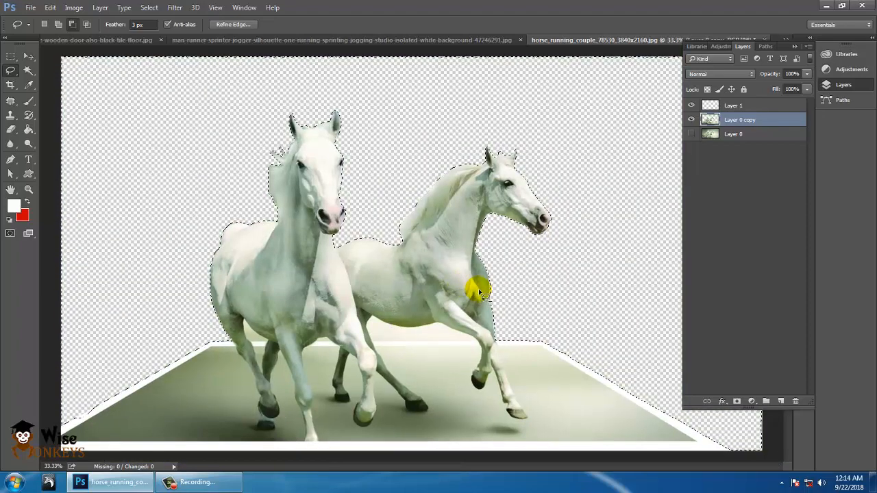
{"action": "key", "text": "ctrl+d"}
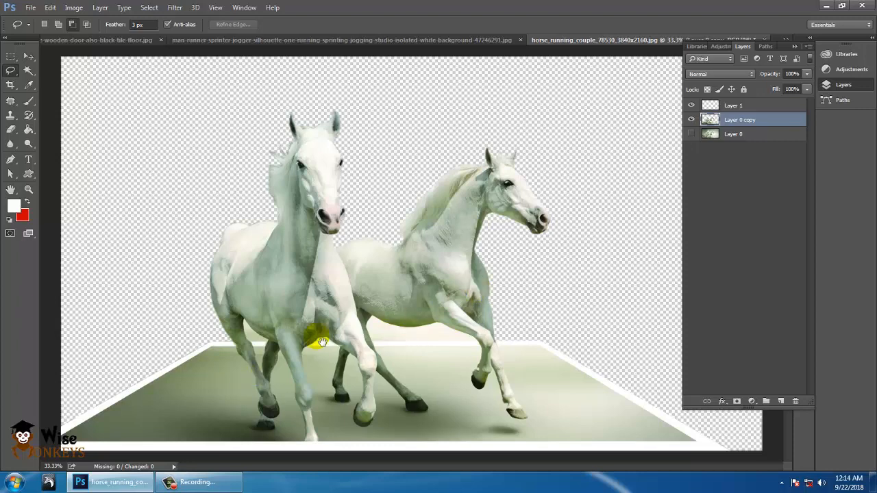
Outline the background gaps beneath the front horse's belly and chest above the frame line with the Magnetic Lasso, and delete them.
{"action": "key", "text": "ctrl+plus"}
{"action": "key", "text": "ctrl+plus"}
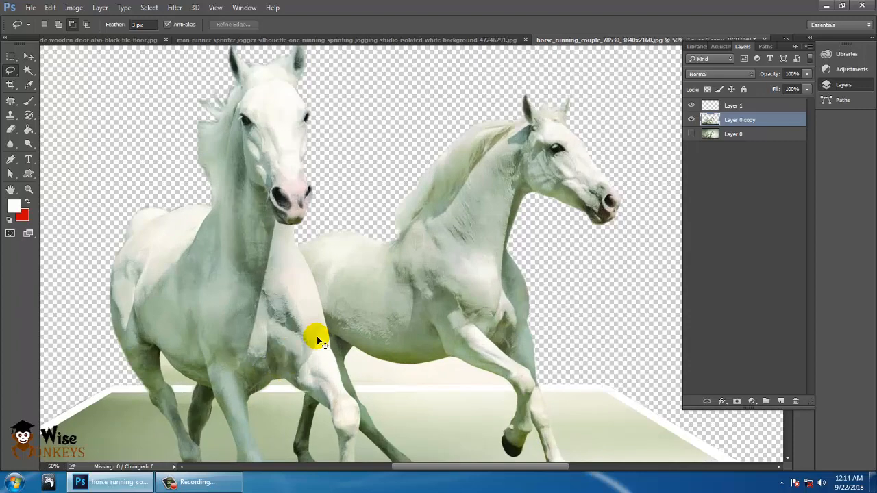
{"action": "left_click_drag", "start_coordinate": [283, 342], "coordinate": [390, 222]}
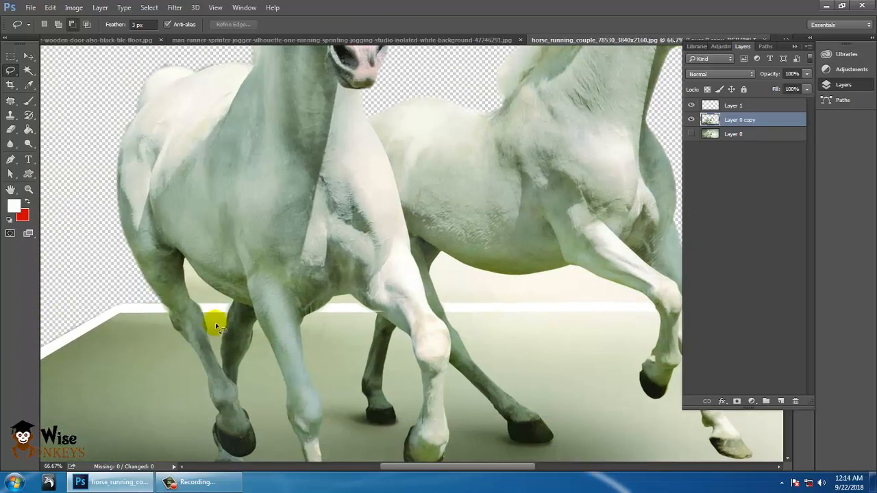
{"action": "right_click", "coordinate": [10, 72]}
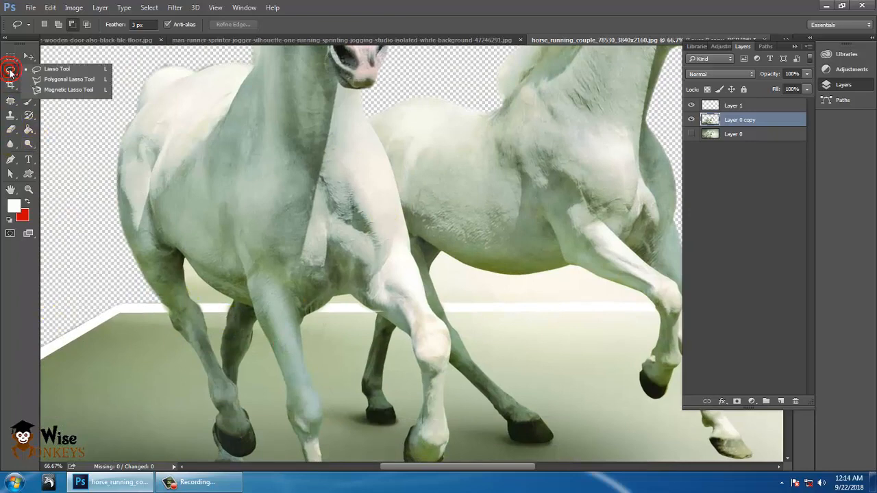
{"action": "left_click", "coordinate": [55, 90]}
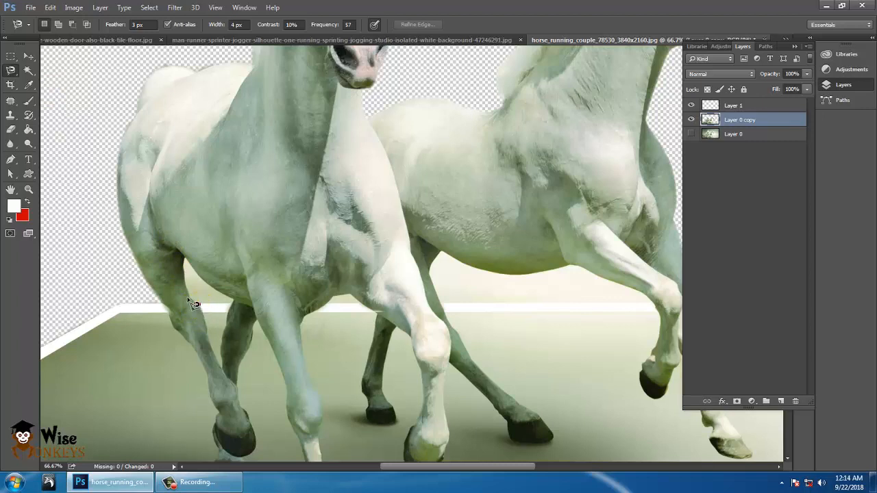
{"action": "left_click", "coordinate": [210, 286]}
{"action": "left_click", "coordinate": [206, 306]}
{"action": "double_click", "coordinate": [197, 300]}
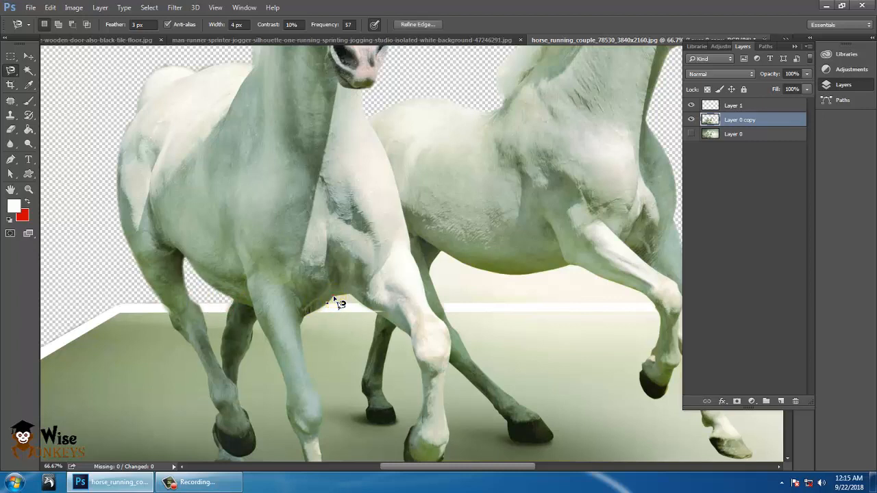
{"action": "left_click", "coordinate": [363, 306]}
{"action": "key", "text": "Delete"}
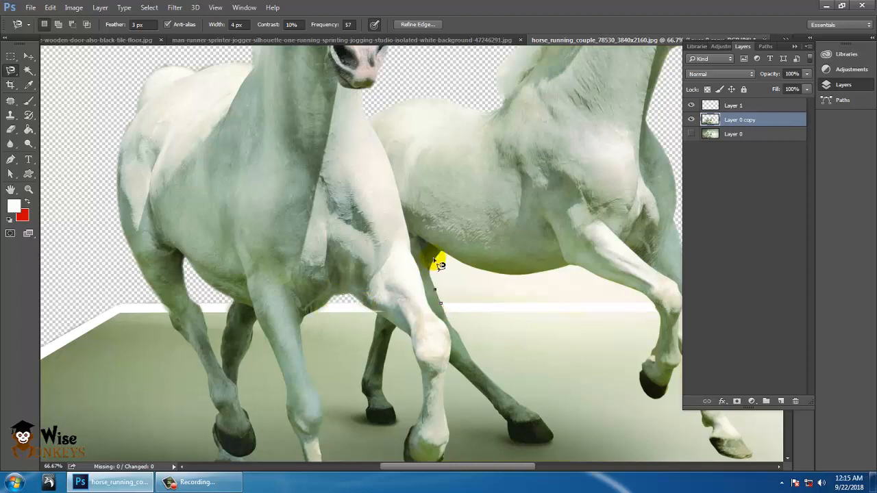
Outline the gap between the rear horse's belly, legs and frame line, delete its background, and clear the selection.
{"action": "left_click", "coordinate": [494, 275]}
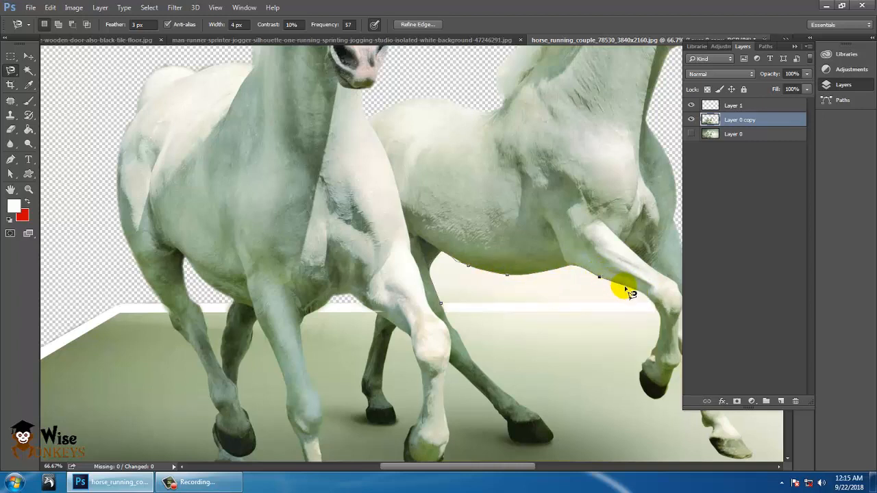
{"action": "left_click", "coordinate": [656, 306]}
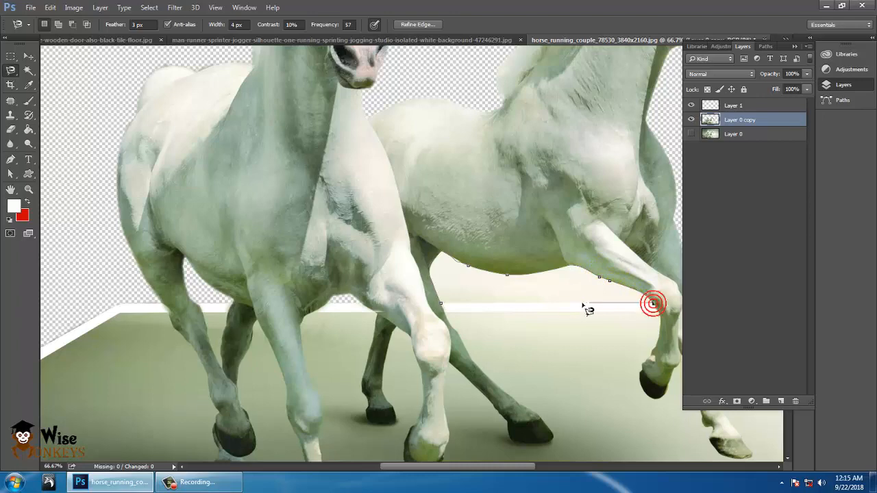
{"action": "left_click", "coordinate": [442, 305]}
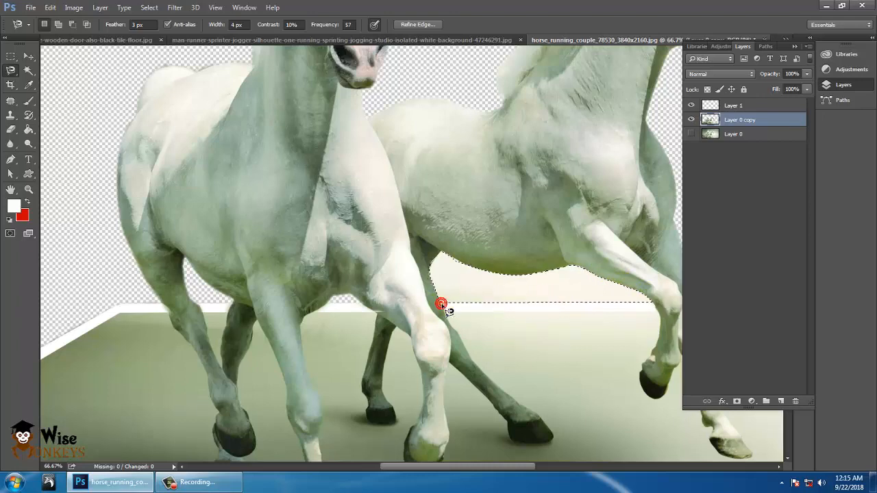
{"action": "left_click_drag", "start_coordinate": [447, 291], "coordinate": [185, 283]}
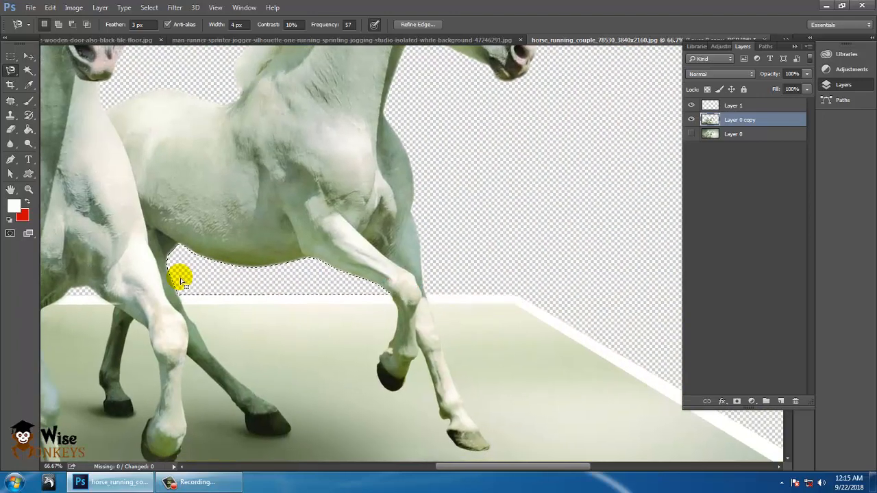
{"action": "key", "text": "ctrl+d"}
{"action": "key", "text": "ctrl+0"}
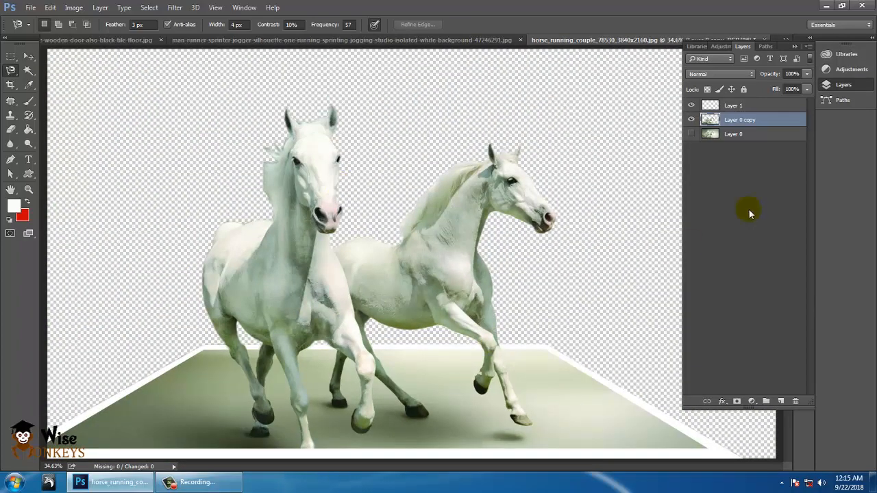
Add a new empty layer directly above Layer 0 copy.
{"action": "left_click", "coordinate": [781, 401]}
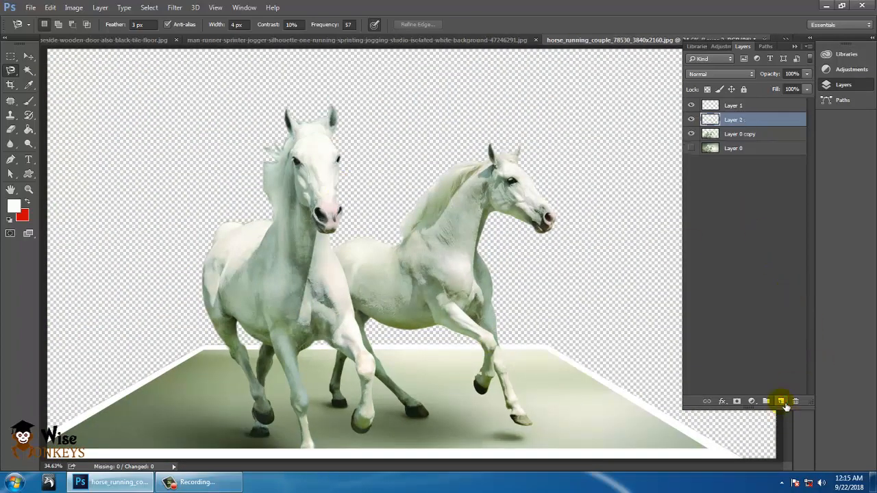
Set up a linear gradient running from pale blue (#dcfaff) to white for the Gradient tool.
{"action": "left_click", "coordinate": [30, 130]}
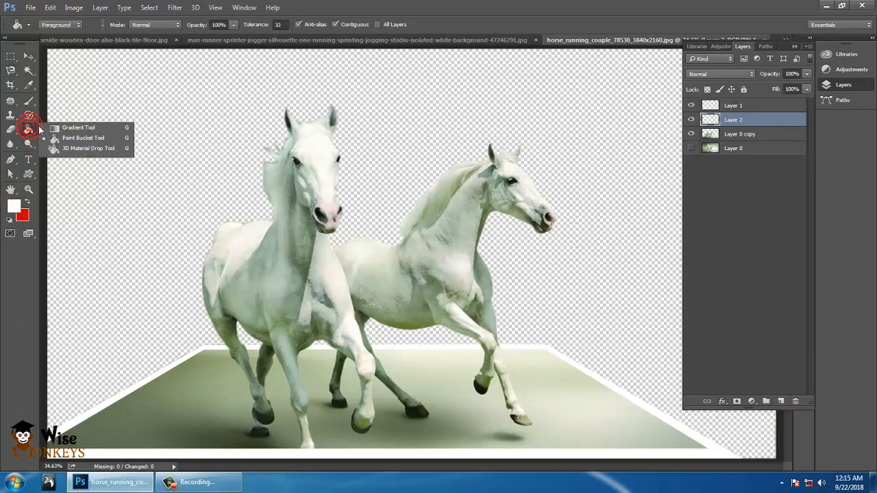
{"action": "left_click", "coordinate": [79, 128]}
{"action": "left_click", "coordinate": [59, 26]}
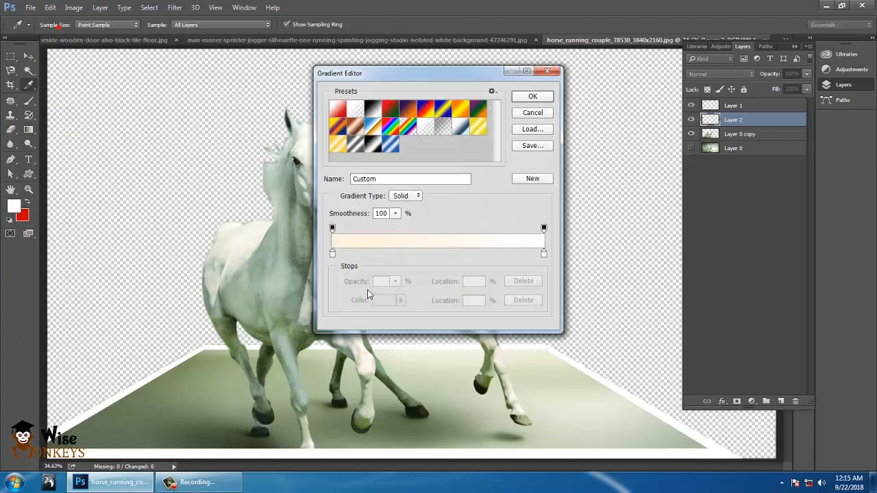
{"action": "left_click", "coordinate": [332, 253]}
{"action": "double_click", "coordinate": [333, 253]}
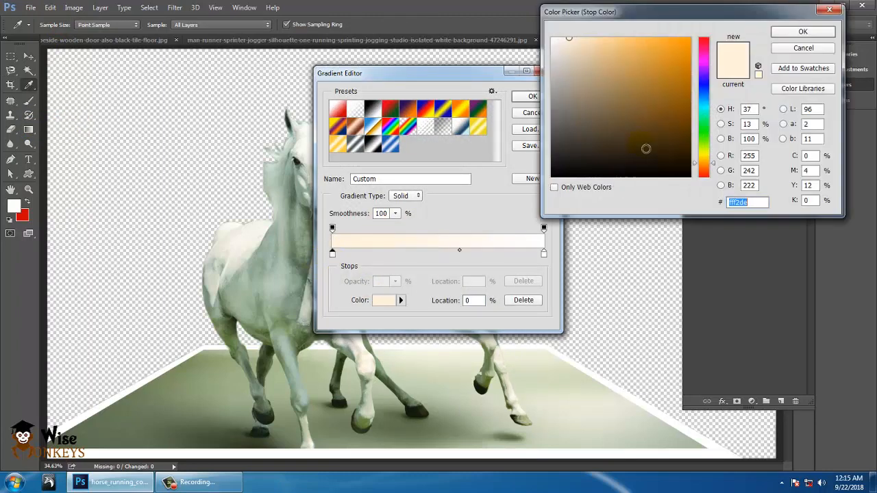
{"action": "mouse_move", "coordinate": [705, 118]}
{"action": "left_mouse_down"}
{"action": "mouse_move", "coordinate": [705, 80]}
{"action": "mouse_move", "coordinate": [710, 107]}
{"action": "left_mouse_up"}
{"action": "left_click_drag", "start_coordinate": [642, 73], "coordinate": [570, 30]}
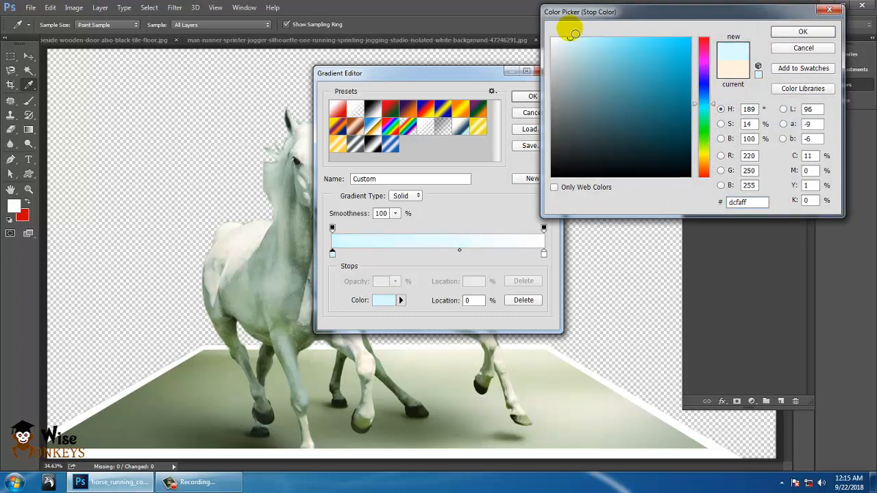
{"action": "left_click", "coordinate": [818, 33]}
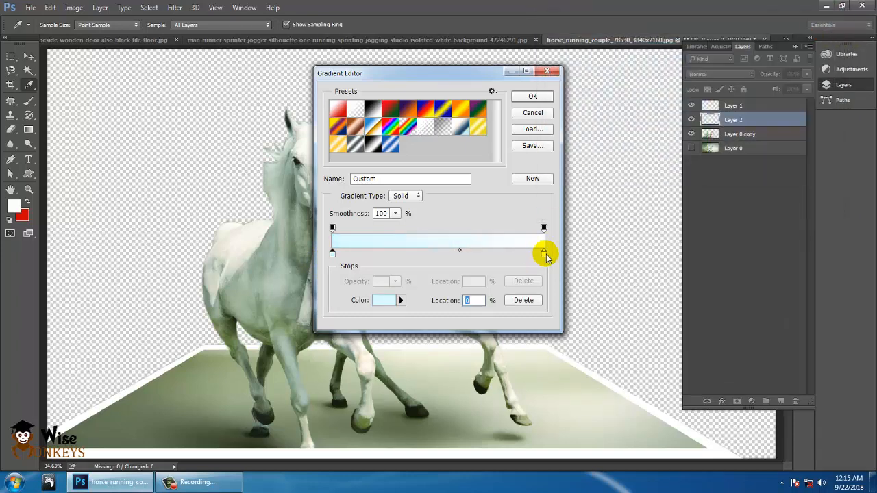
{"action": "left_click", "coordinate": [534, 97]}
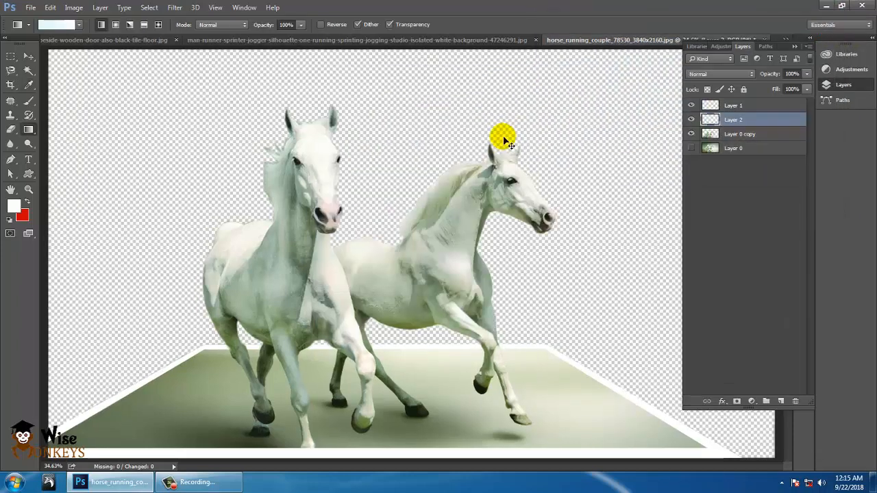
Fill Layer 2 with the gradient from the upper middle of the canvas downward, and move the layer beneath Layer 0.
{"action": "key", "text": "ctrl+minus"}
{"action": "key", "text": "ctrl+minus"}
{"action": "left_click_drag", "start_coordinate": [412, 241], "coordinate": [470, 471]}
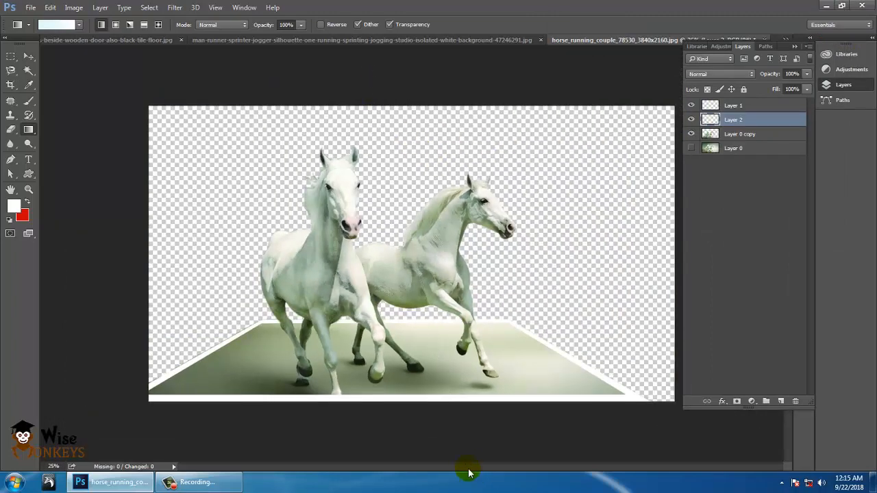
{"action": "left_click_drag", "start_coordinate": [751, 145], "coordinate": [747, 164]}
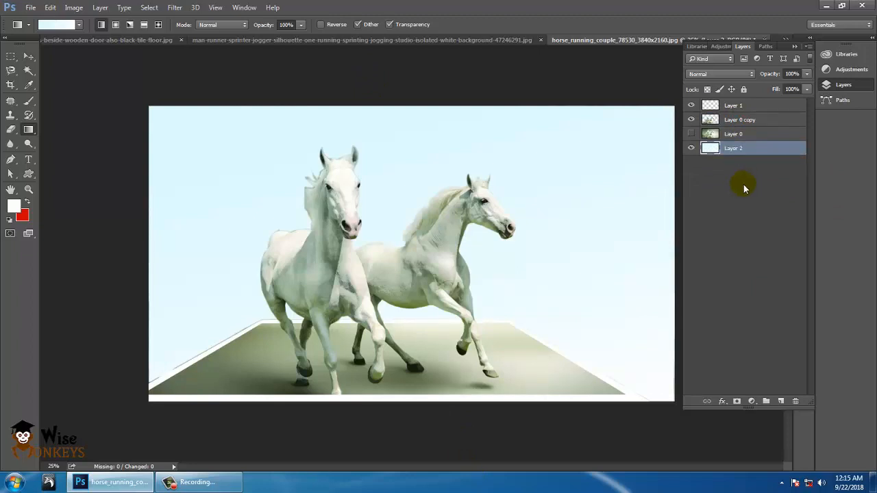
Erase the leftover dark line outside the frame's lower right corner on Layer 0 copy with the Eraser tool.
{"action": "key", "text": "ctrl+plus"}
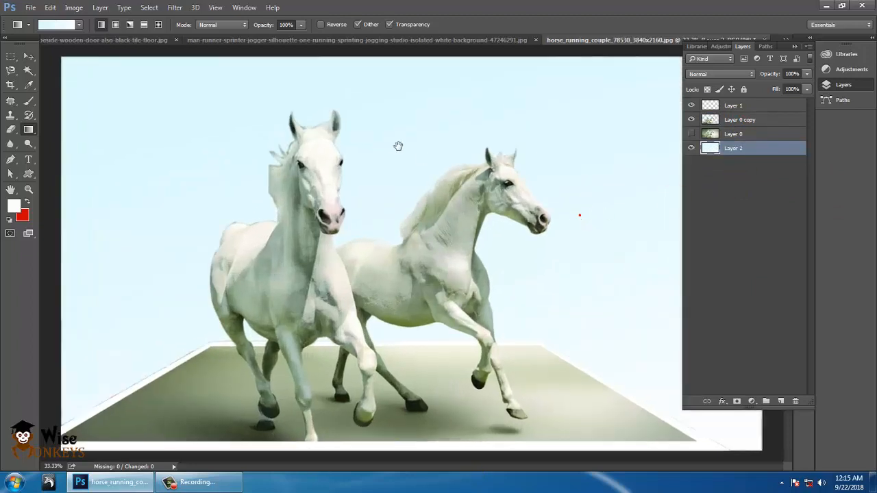
{"action": "left_click_drag", "start_coordinate": [349, 162], "coordinate": [409, 187]}
{"action": "left_click_drag", "start_coordinate": [781, 48], "coordinate": [822, 26]}
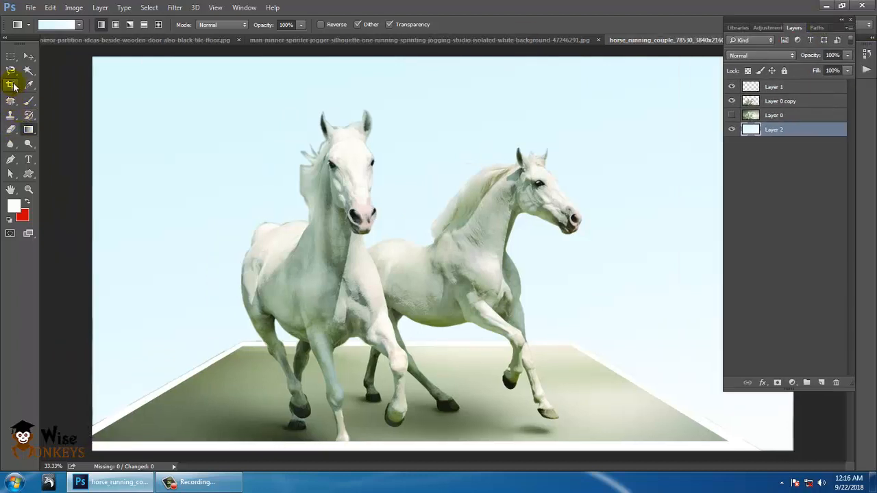
{"action": "left_click", "coordinate": [11, 132]}
{"action": "left_click", "coordinate": [55, 130]}
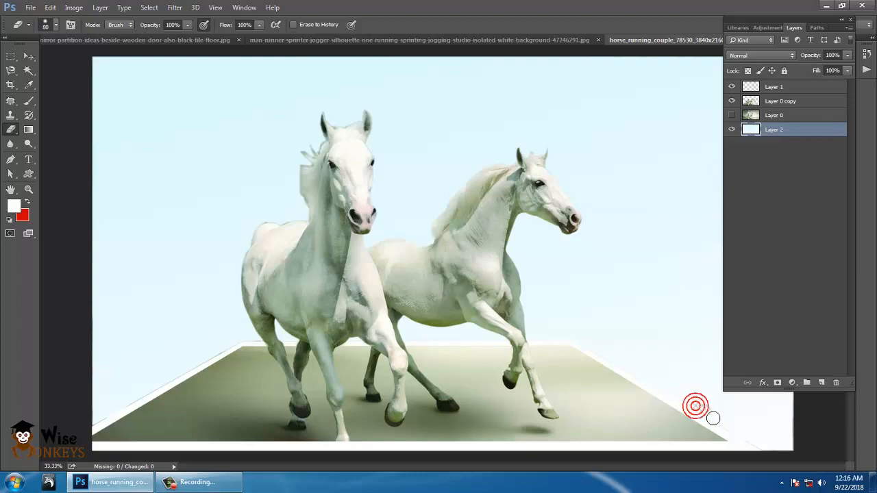
{"action": "left_click", "coordinate": [786, 106]}
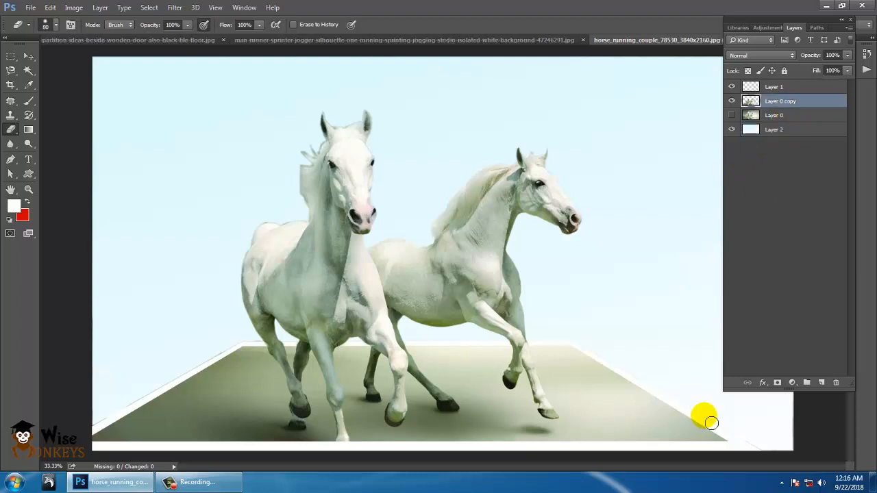
{"action": "left_click_drag", "start_coordinate": [715, 424], "coordinate": [765, 454]}
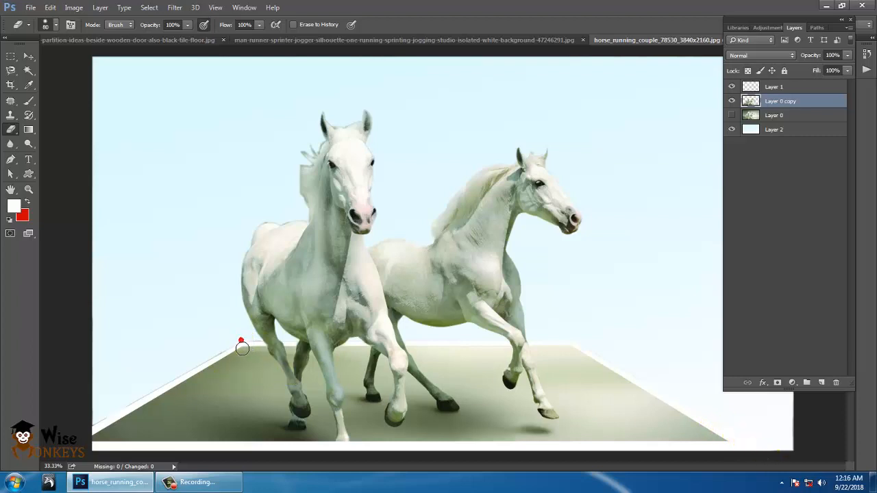
Erase the leftover line outside the frame's slanted left edge up to its rear corner, redoing a stroke that cuts into the frame.
{"action": "left_click_drag", "start_coordinate": [213, 367], "coordinate": [117, 427]}
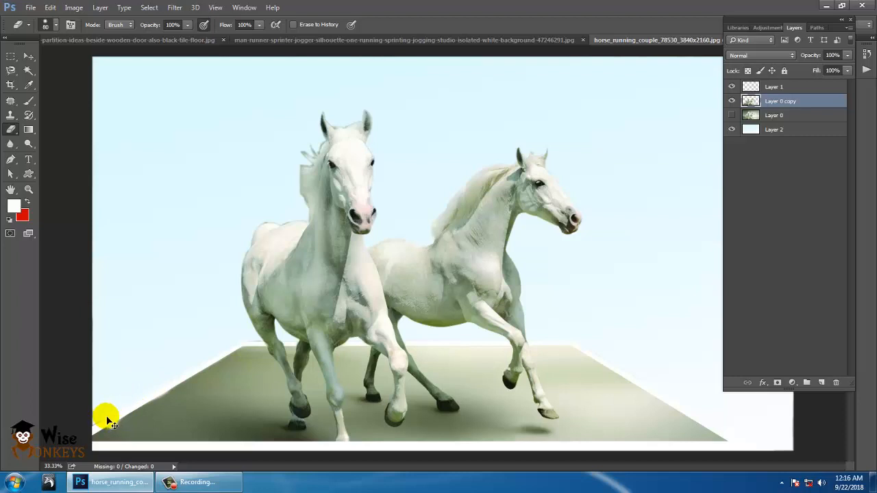
{"action": "key", "text": "ctrl+z"}
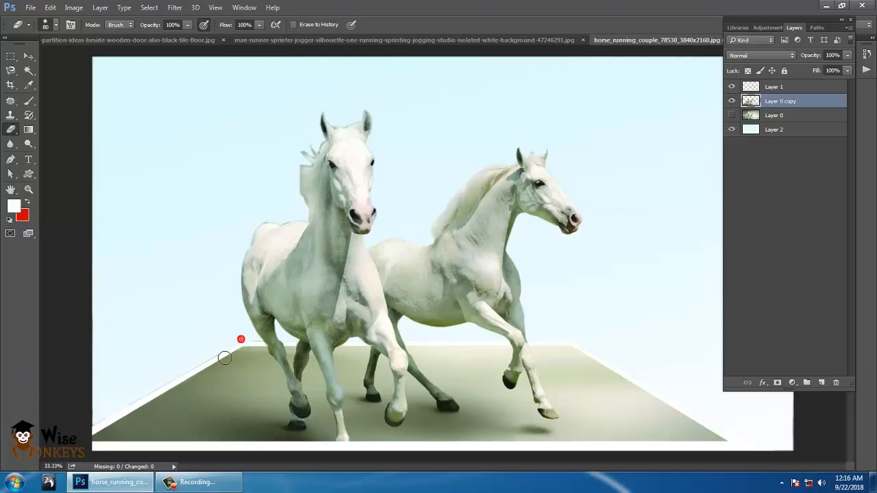
{"action": "left_click_drag", "start_coordinate": [184, 381], "coordinate": [107, 425]}
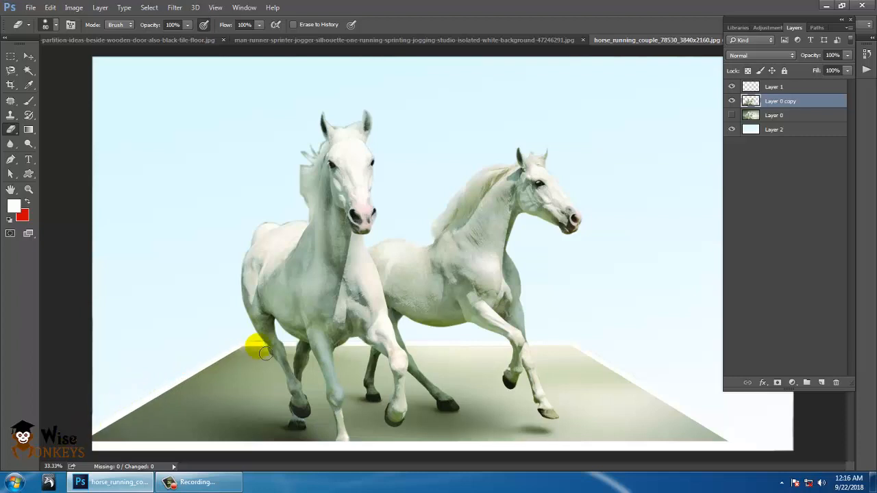
{"action": "left_click_drag", "start_coordinate": [243, 340], "coordinate": [256, 348]}
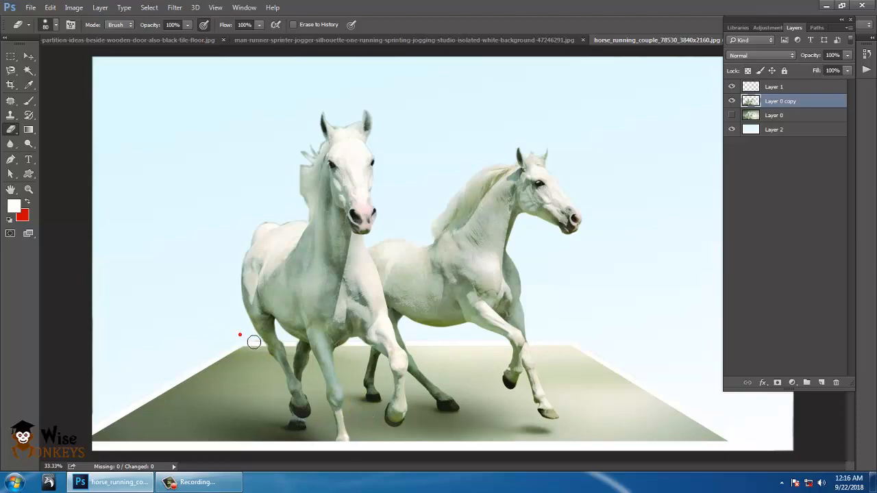
Erase the leftover fringe above the frame's rear edge beside the front horse's hind leg, reducing the eraser size to 25.
{"action": "key", "text": "ctrl+plus"}
{"action": "key", "text": "ctrl+plus"}
{"action": "key", "text": "ctrl+plus"}
{"action": "key", "text": "ctrl+plus"}
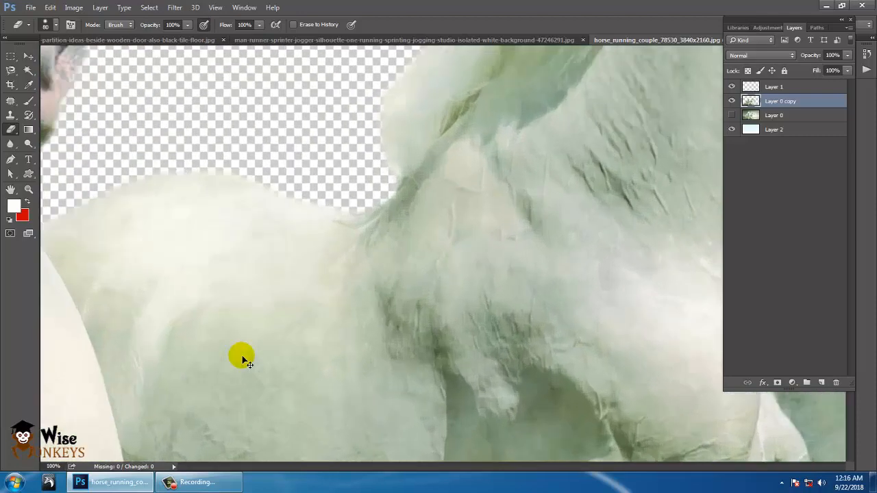
{"action": "mouse_move", "coordinate": [327, 309]}
{"action": "left_mouse_down"}
{"action": "mouse_move", "coordinate": [468, 286]}
{"action": "mouse_move", "coordinate": [472, 271]}
{"action": "left_mouse_up"}
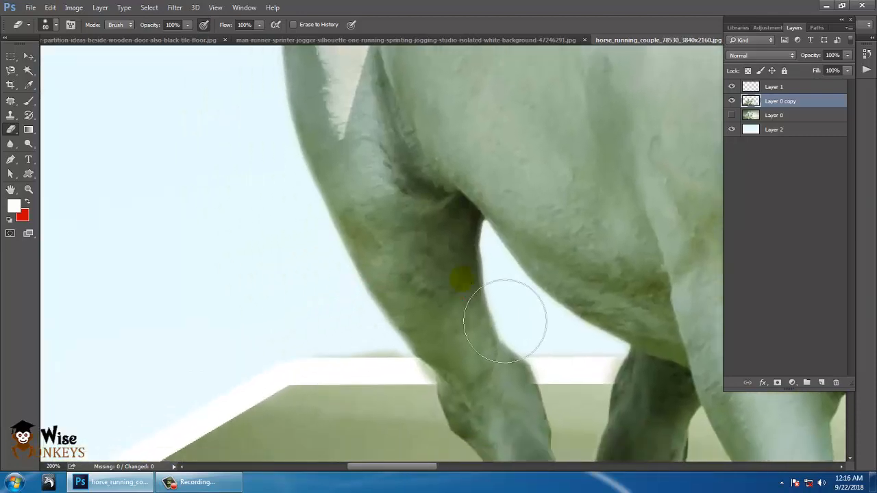
{"action": "key", "text": "["}
{"action": "key", "text": "["}
{"action": "left_click_drag", "start_coordinate": [327, 368], "coordinate": [413, 369]}
{"action": "key", "text": "["}
{"action": "key", "text": "["}
{"action": "key", "text": "["}
{"action": "left_click", "coordinate": [371, 367]}
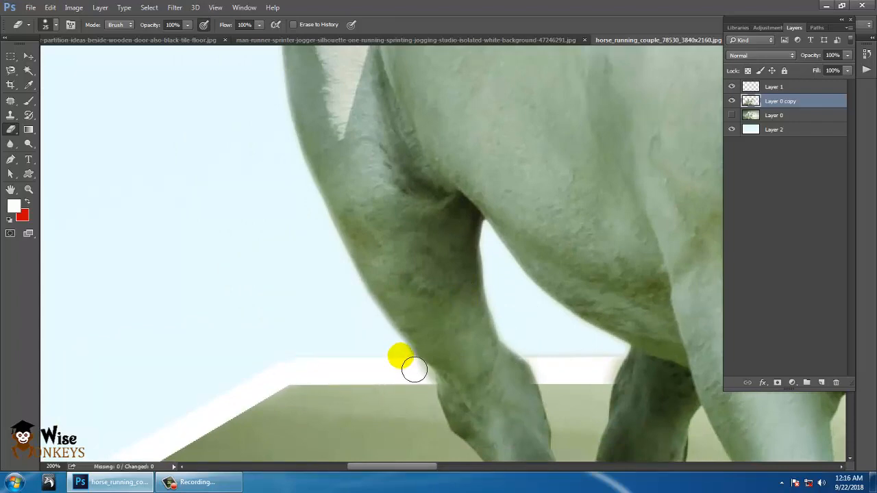
Smooth the outer edge of the rear horse's mane by erasing along it with the eraser enlarged to 80.
{"action": "key", "text": "ctrl+minus"}
{"action": "key", "text": "ctrl+minus"}
{"action": "key", "text": "ctrl+minus"}
{"action": "key", "text": "ctrl+minus"}
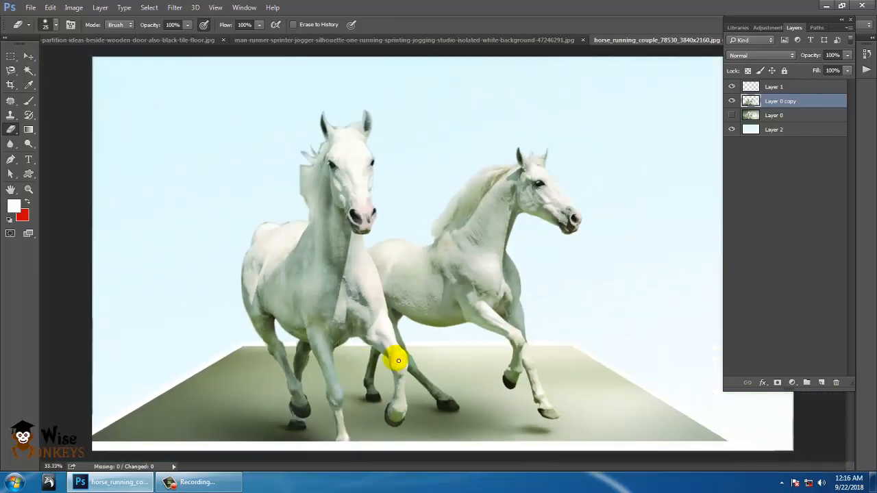
{"action": "key", "text": "ctrl+plus"}
{"action": "key", "text": "ctrl+plus"}
{"action": "key", "text": "ctrl+plus"}
{"action": "key", "text": "ctrl+plus"}
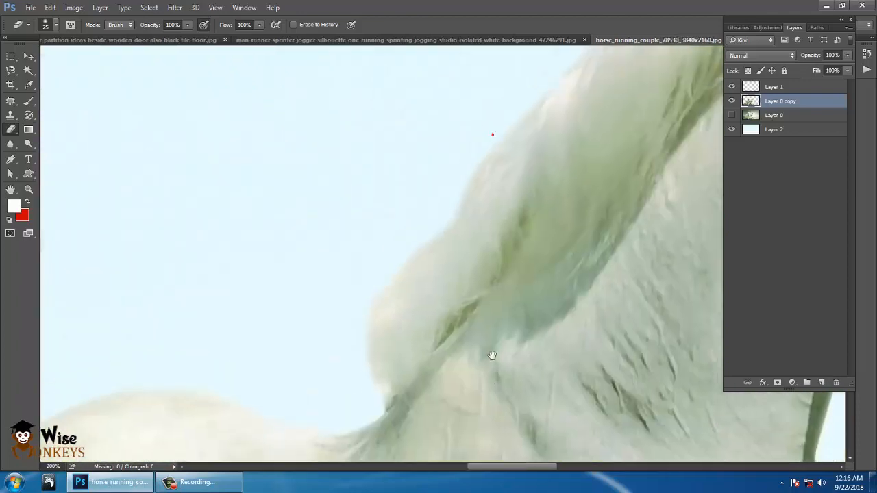
{"action": "left_click_drag", "start_coordinate": [458, 308], "coordinate": [443, 325]}
{"action": "key", "text": "bracketright"}
{"action": "key", "text": "bracketright"}
{"action": "key", "text": "bracketright"}
{"action": "key", "text": "bracketright"}
{"action": "key", "text": "bracketright"}
{"action": "key", "text": "bracketright"}
{"action": "key", "text": "bracketright"}
{"action": "key", "text": "bracketright"}
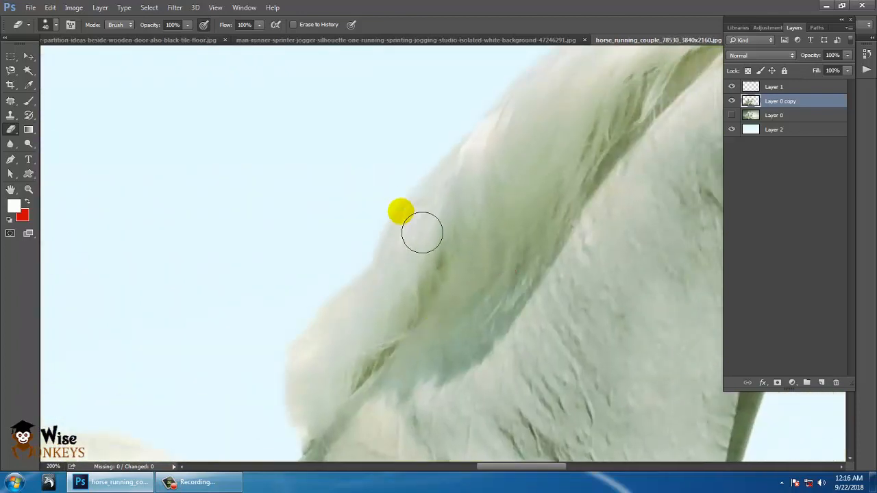
{"action": "mouse_move", "coordinate": [483, 168]}
{"action": "left_mouse_down"}
{"action": "mouse_move", "coordinate": [429, 231]}
{"action": "mouse_move", "coordinate": [410, 272]}
{"action": "mouse_move", "coordinate": [369, 308]}
{"action": "mouse_move", "coordinate": [312, 430]}
{"action": "left_mouse_up"}
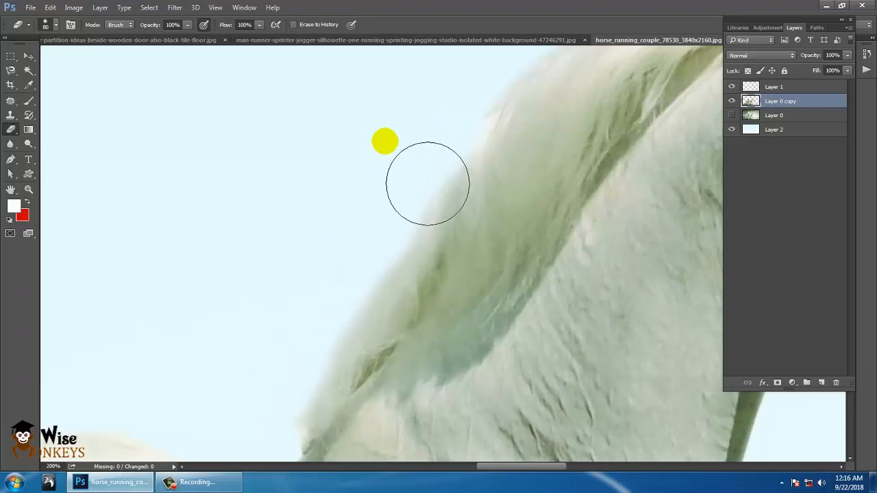
{"action": "left_click", "coordinate": [467, 145]}
Erase the loose, ragged mane strands along the front horse's neck to leave a clean outline.
{"action": "key", "text": "ctrl+minus"}
{"action": "key", "text": "ctrl+minus"}
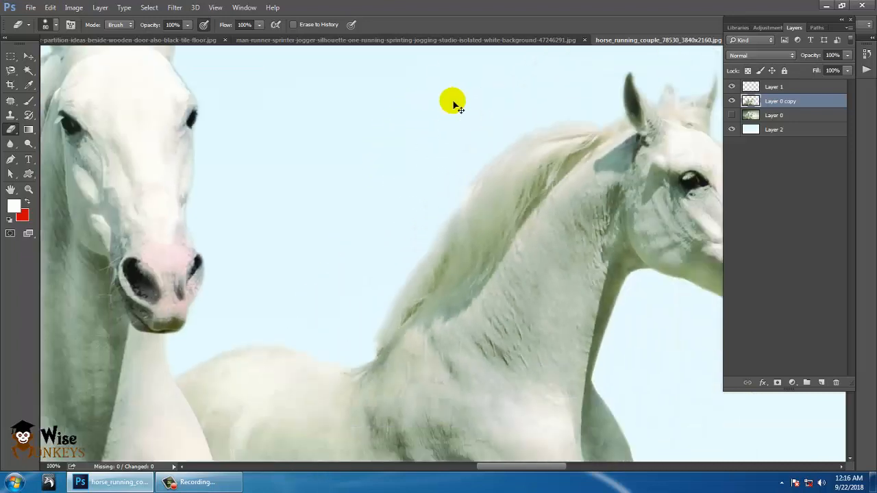
{"action": "left_click_drag", "start_coordinate": [205, 168], "coordinate": [271, 197]}
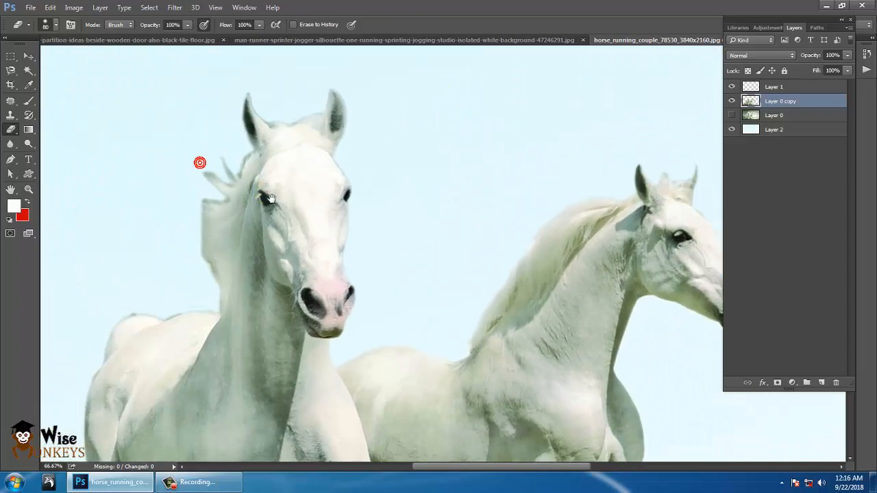
{"action": "mouse_move", "coordinate": [234, 171]}
{"action": "left_mouse_down"}
{"action": "mouse_move", "coordinate": [219, 191]}
{"action": "mouse_move", "coordinate": [236, 186]}
{"action": "mouse_move", "coordinate": [214, 224]}
{"action": "mouse_move", "coordinate": [216, 269]}
{"action": "mouse_move", "coordinate": [231, 167]}
{"action": "mouse_move", "coordinate": [219, 290]}
{"action": "left_mouse_up"}
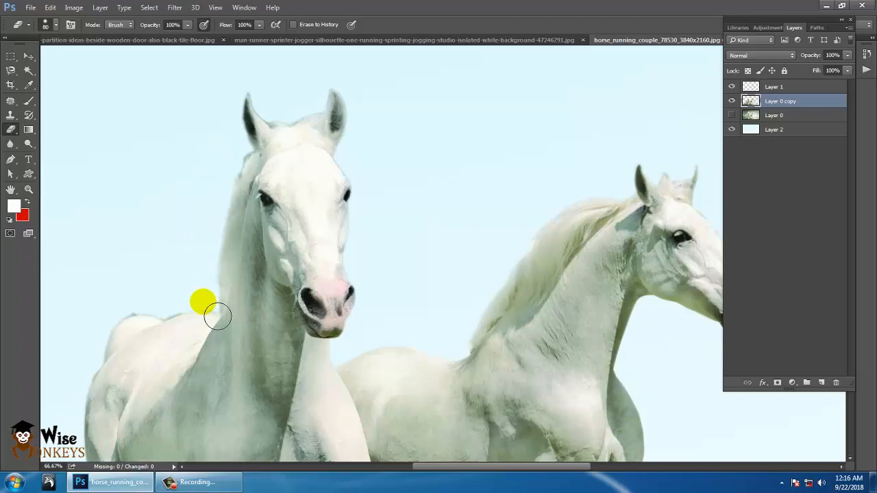
Erase the dark fringe along the top of the front horse's back with a smaller eraser.
{"action": "left_click_drag", "start_coordinate": [416, 189], "coordinate": [444, 163]}
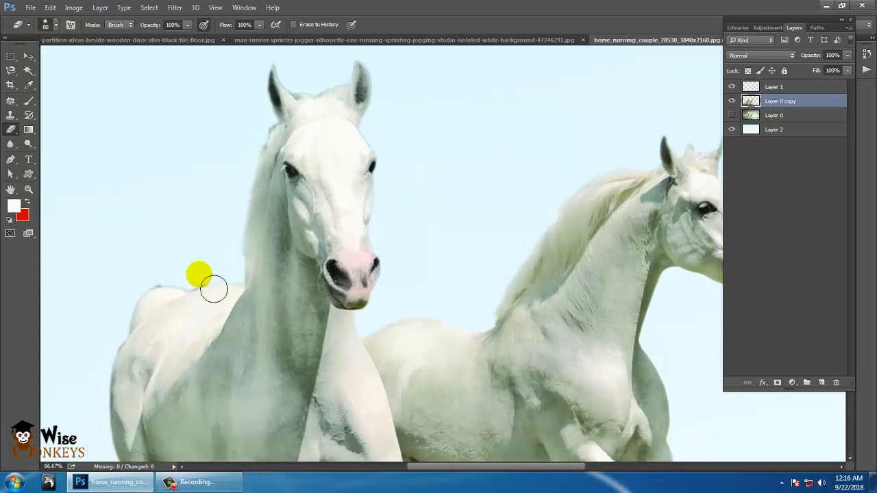
{"action": "key", "text": "ctrl+plus"}
{"action": "key", "text": "ctrl+plus"}
{"action": "key", "text": "ctrl+plus"}
{"action": "left_click_drag", "start_coordinate": [199, 274], "coordinate": [393, 306]}
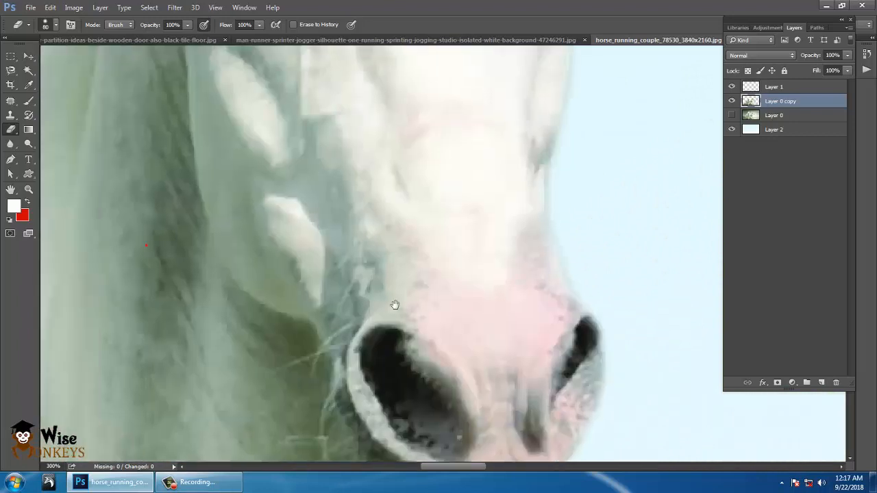
{"action": "left_click_drag", "start_coordinate": [110, 299], "coordinate": [498, 313]}
{"action": "left_click_drag", "start_coordinate": [341, 312], "coordinate": [452, 78]}
{"action": "left_click_drag", "start_coordinate": [447, 199], "coordinate": [254, 309]}
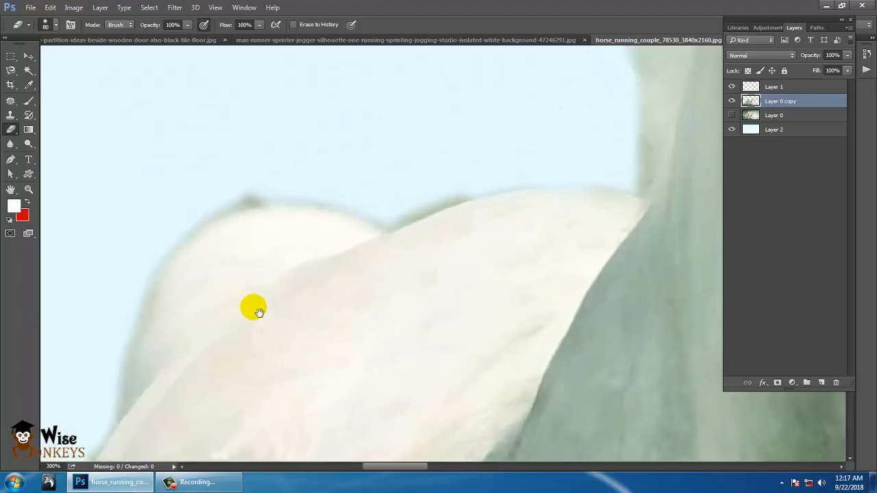
{"action": "key", "text": "bracketleft"}
{"action": "key", "text": "bracketleft"}
{"action": "key", "text": "bracketleft"}
{"action": "key", "text": "bracketleft"}
{"action": "key", "text": "bracketleft"}
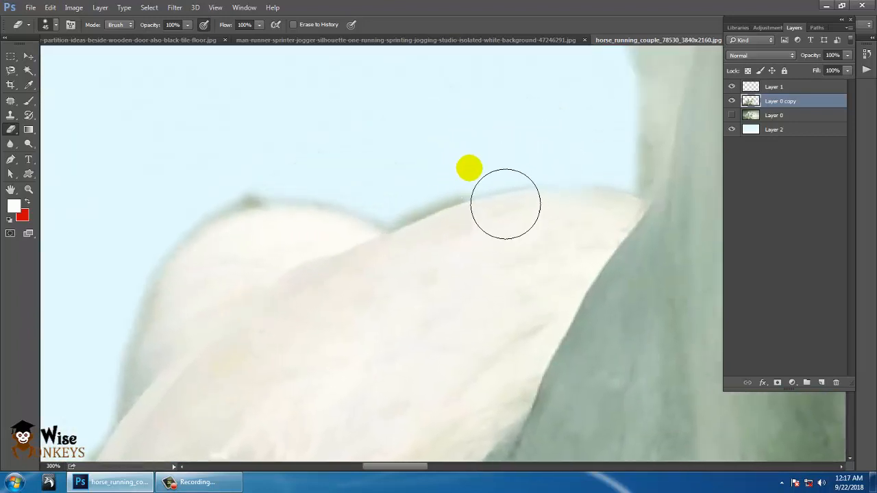
{"action": "mouse_move", "coordinate": [484, 202]}
{"action": "left_mouse_down"}
{"action": "mouse_move", "coordinate": [410, 226]}
{"action": "mouse_move", "coordinate": [276, 202]}
{"action": "mouse_move", "coordinate": [203, 227]}
{"action": "left_mouse_up"}
Erase the remaining fringe down the outer edge of the front horse's rump with the eraser at size 30.
{"action": "left_click_drag", "start_coordinate": [259, 187], "coordinate": [544, 92]}
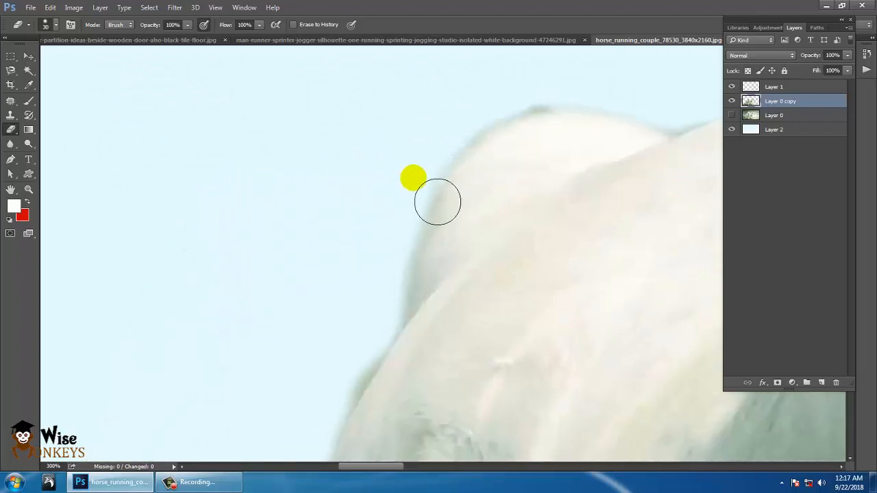
{"action": "mouse_move", "coordinate": [436, 147]}
{"action": "left_mouse_down"}
{"action": "mouse_move", "coordinate": [399, 220]}
{"action": "mouse_move", "coordinate": [409, 309]}
{"action": "mouse_move", "coordinate": [401, 337]}
{"action": "left_mouse_up"}
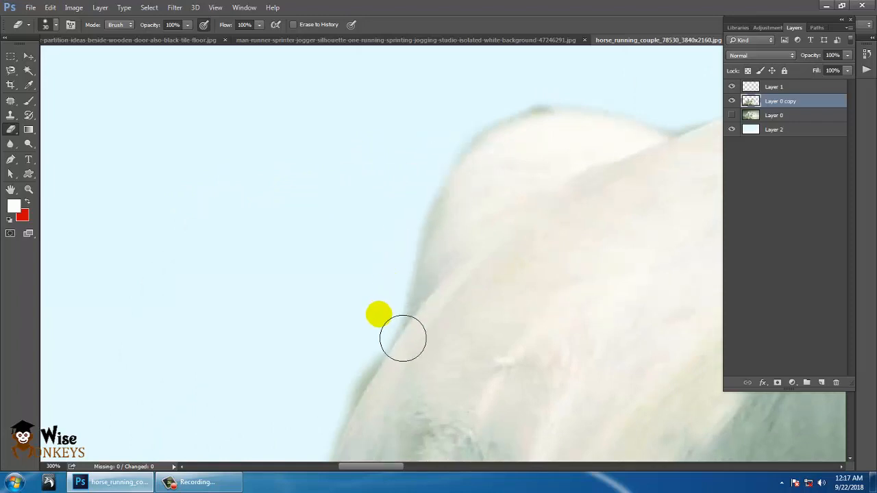
{"action": "left_click_drag", "start_coordinate": [360, 233], "coordinate": [409, 139]}
{"action": "mouse_move", "coordinate": [415, 192]}
{"action": "left_mouse_down"}
{"action": "mouse_move", "coordinate": [444, 247]}
{"action": "mouse_move", "coordinate": [397, 268]}
{"action": "mouse_move", "coordinate": [372, 301]}
{"action": "mouse_move", "coordinate": [418, 51]}
{"action": "left_mouse_up"}
{"action": "key", "text": "ctrl+minus"}
{"action": "key", "text": "ctrl+minus"}
{"action": "key", "text": "ctrl+minus"}
{"action": "key", "text": "ctrl+minus"}
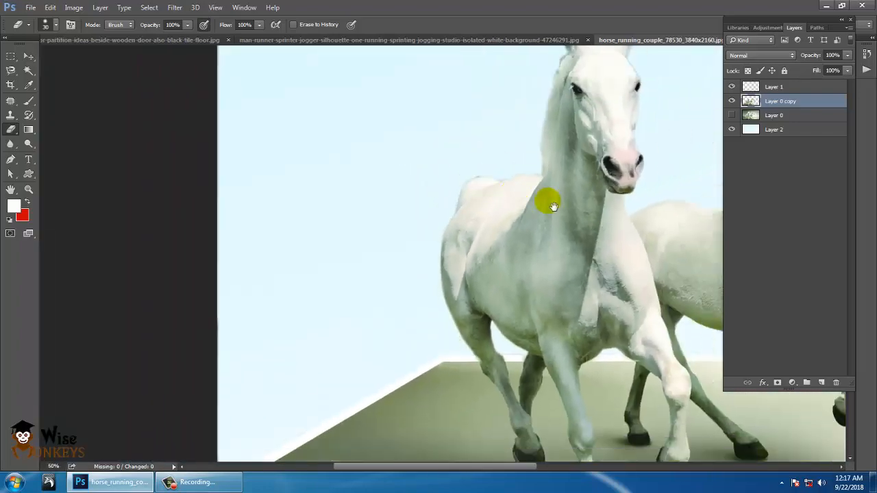
{"action": "left_click_drag", "start_coordinate": [552, 204], "coordinate": [228, 203]}
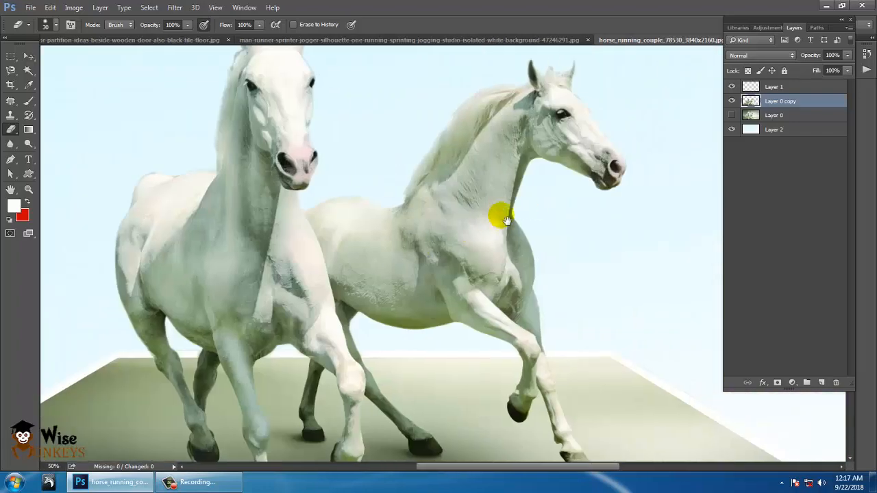
Compare the composite with the original photo by showing only Layer 0, then hide it and restore Layer 2, Layer 0 copy and Layer 1.
{"action": "left_click_drag", "start_coordinate": [500, 215], "coordinate": [430, 198]}
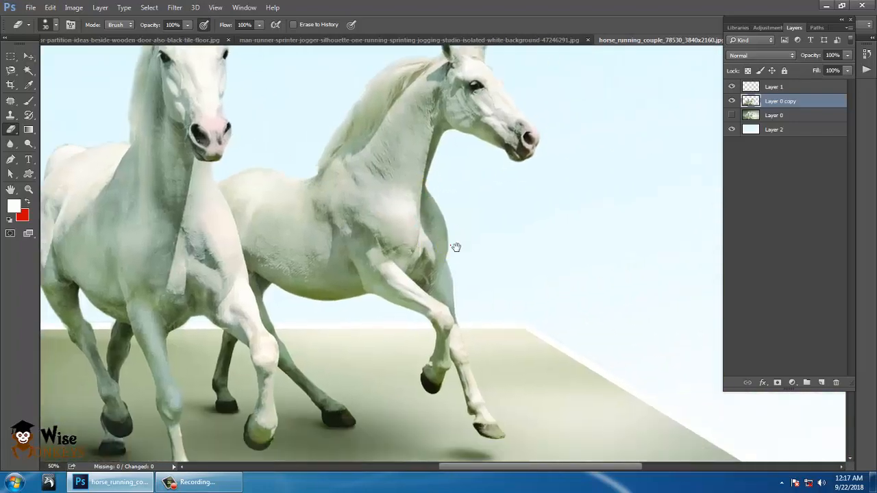
{"action": "left_click_drag", "start_coordinate": [456, 247], "coordinate": [456, 231]}
{"action": "key", "text": "ctrl+minus"}
{"action": "key", "text": "ctrl+minus"}
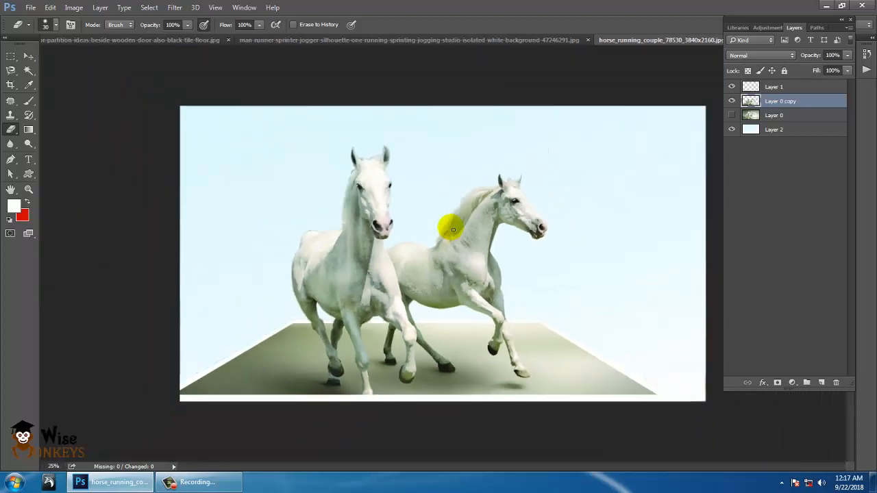
{"action": "left_click", "coordinate": [732, 117]}
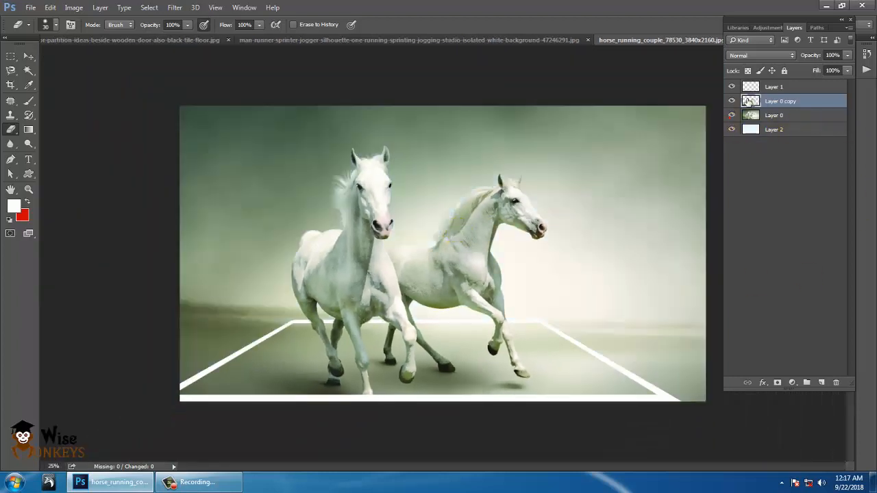
{"action": "left_click", "coordinate": [732, 87]}
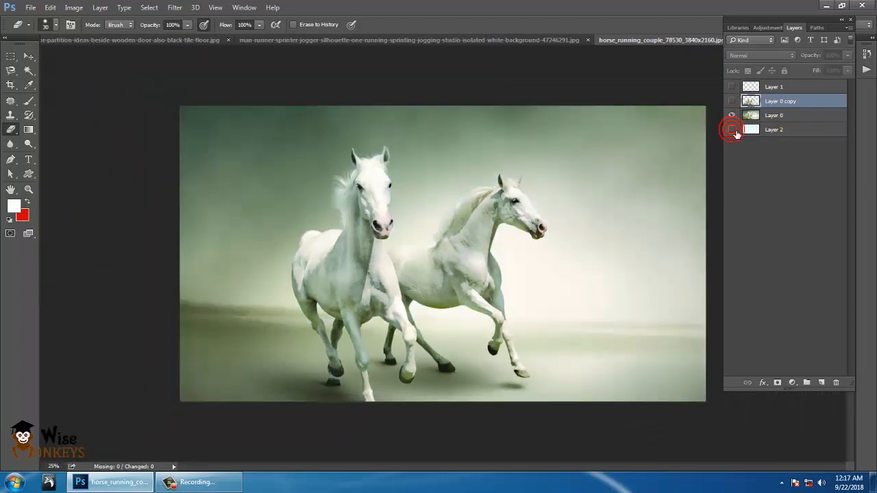
{"action": "left_click", "coordinate": [732, 130]}
{"action": "left_click", "coordinate": [732, 115]}
{"action": "left_click", "coordinate": [731, 101]}
{"action": "left_click", "coordinate": [732, 87]}
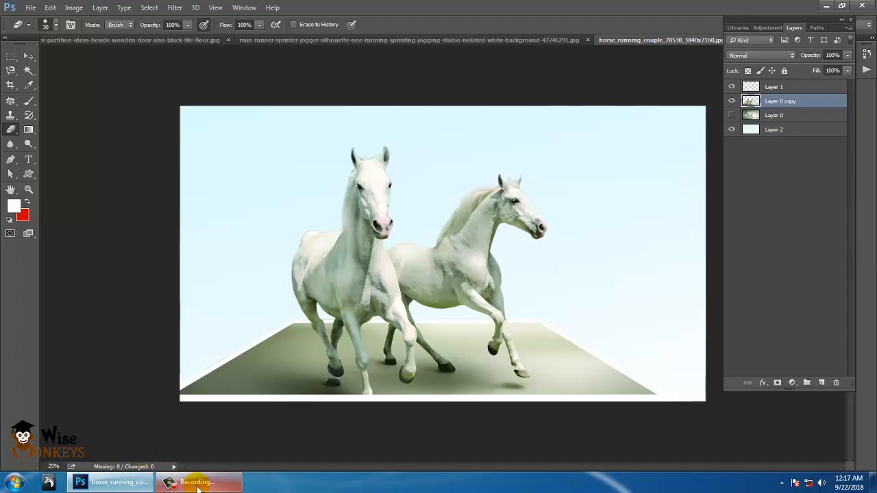
{"action": "left_click", "coordinate": [173, 479]}
{"action": "left_click", "coordinate": [842, 432]}
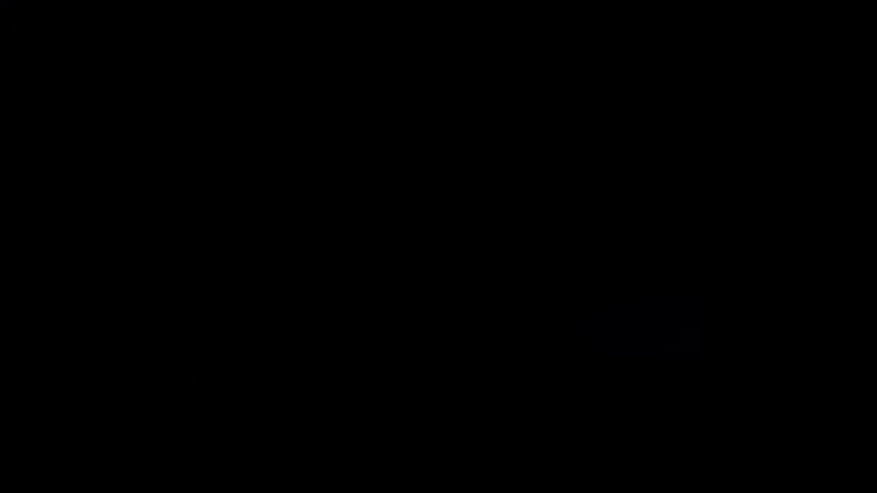